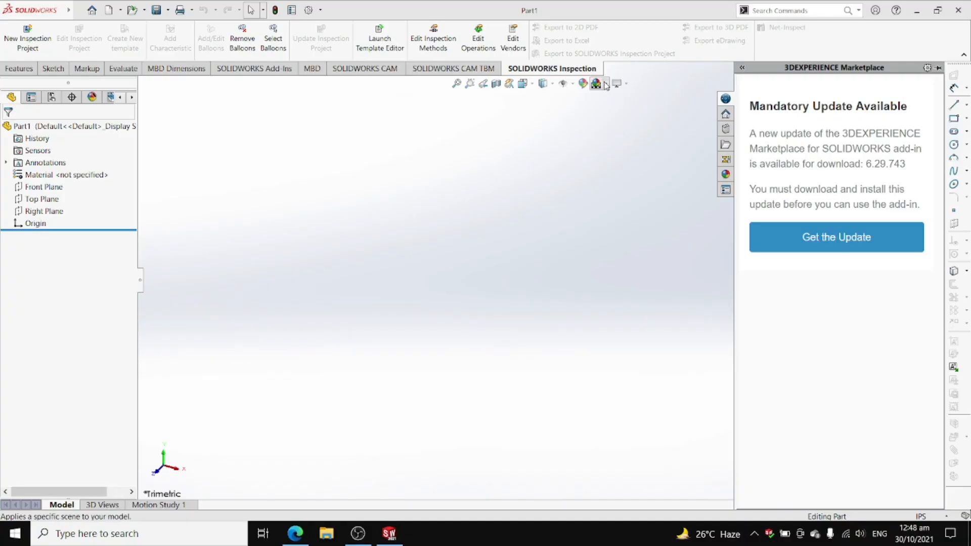
Apply a plain white background scene and enable the PhotoView 360 and SOLIDWORKS Simulation add-ins
{"action": "left_click", "coordinate": [601, 83]}
{"action": "left_click", "coordinate": [255, 68]}
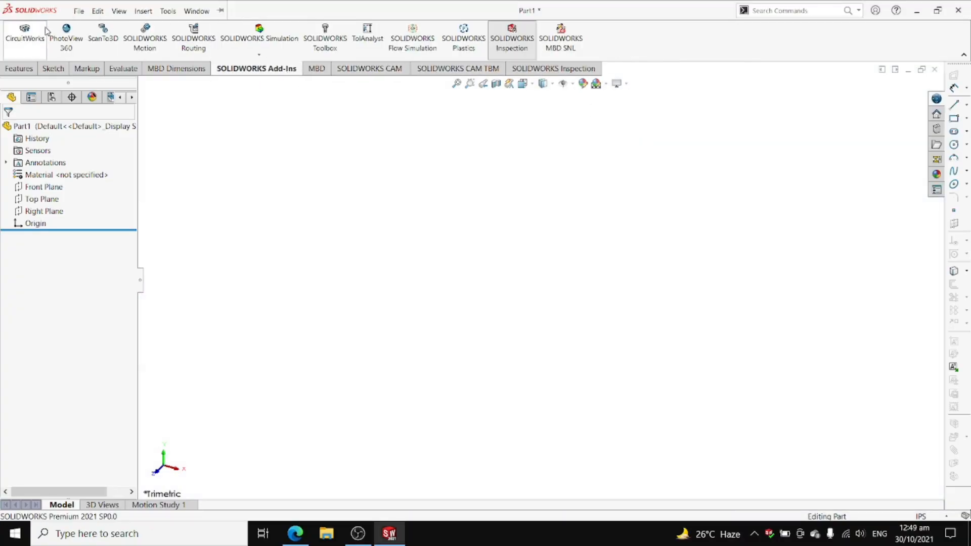
{"action": "left_click", "coordinate": [66, 38]}
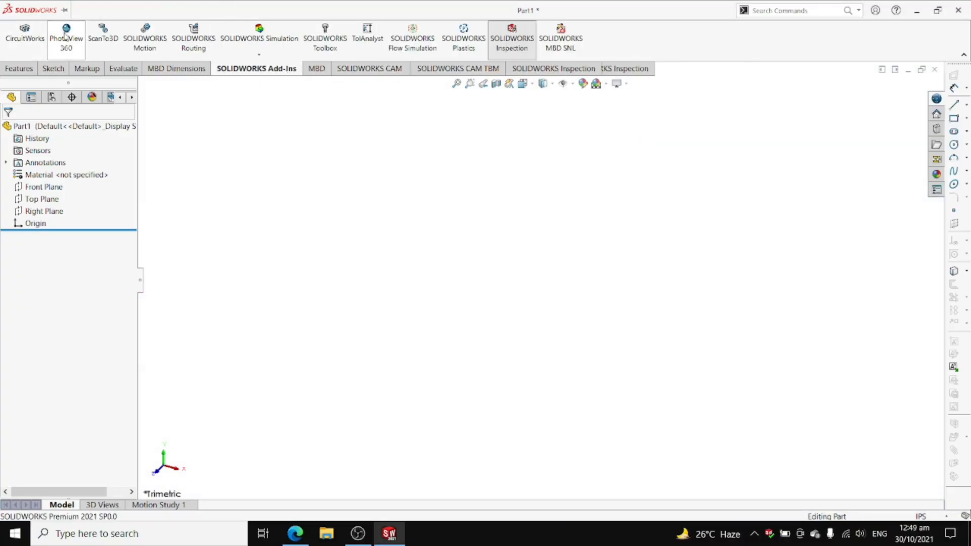
{"action": "left_click", "coordinate": [247, 40]}
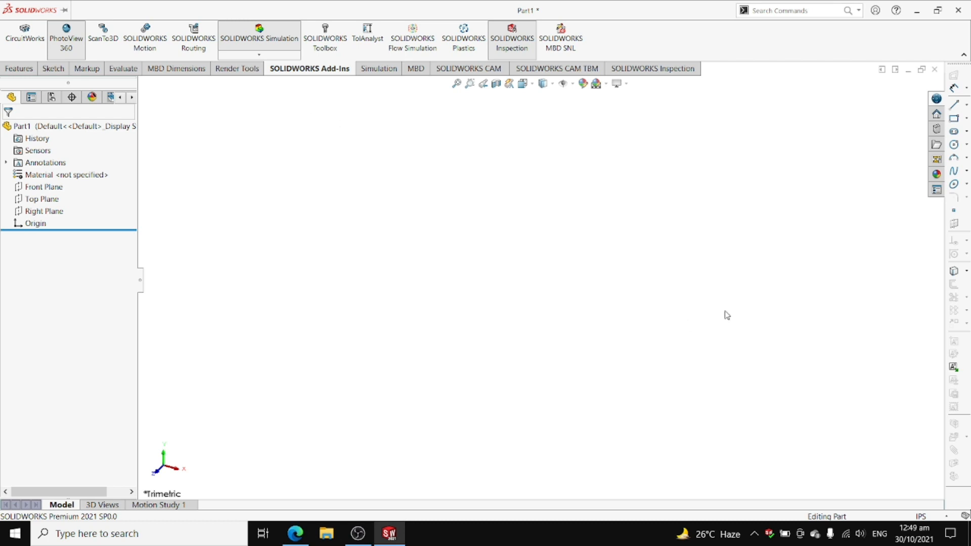
Set the document units to MMGS and raise both image quality resolutions, shaded and wireframe, to the highest setting
{"action": "left_click", "coordinate": [921, 517]}
{"action": "left_click", "coordinate": [860, 471]}
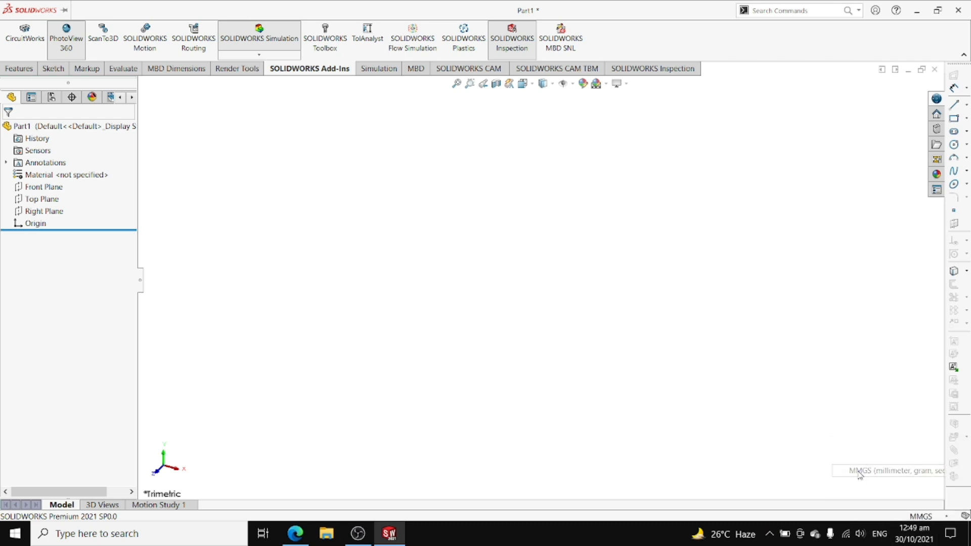
{"action": "left_click", "coordinate": [309, 10]}
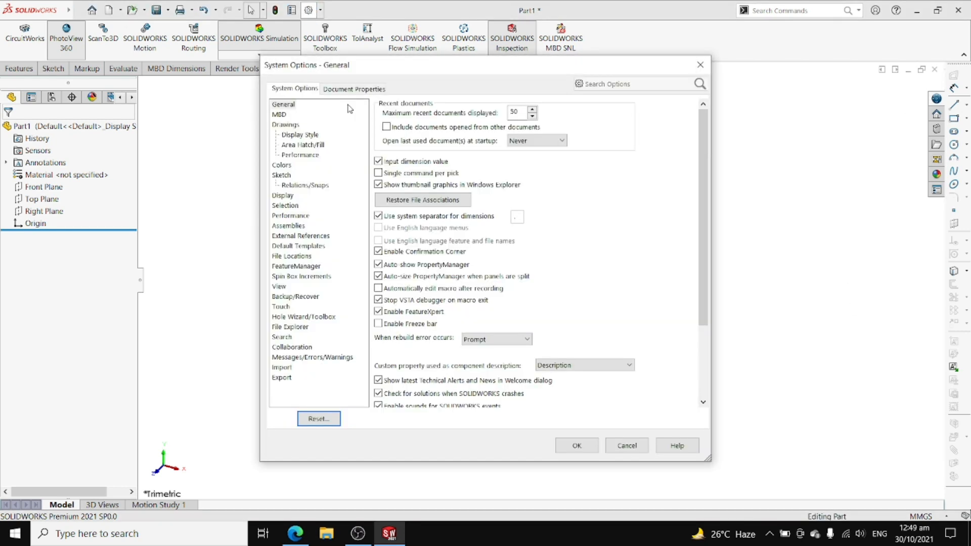
{"action": "left_click", "coordinate": [336, 89]}
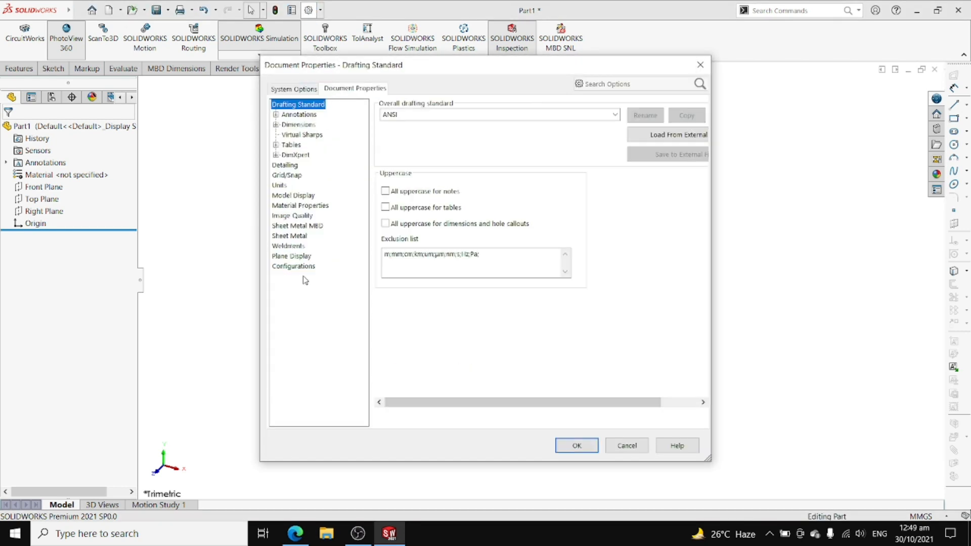
{"action": "left_click", "coordinate": [294, 216]}
{"action": "left_click_drag", "start_coordinate": [486, 125], "coordinate": [616, 129]}
{"action": "left_click_drag", "start_coordinate": [489, 256], "coordinate": [600, 260]}
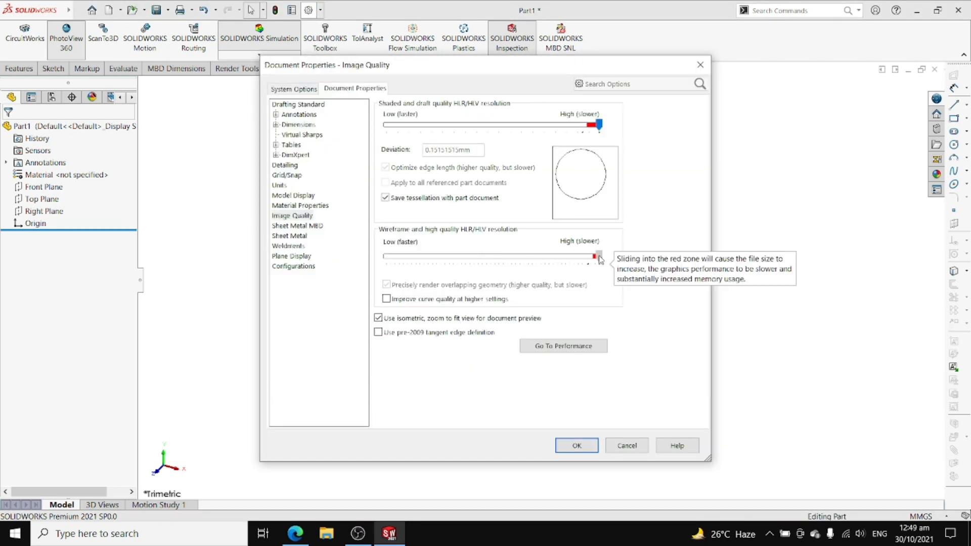
{"action": "left_click", "coordinate": [577, 446]}
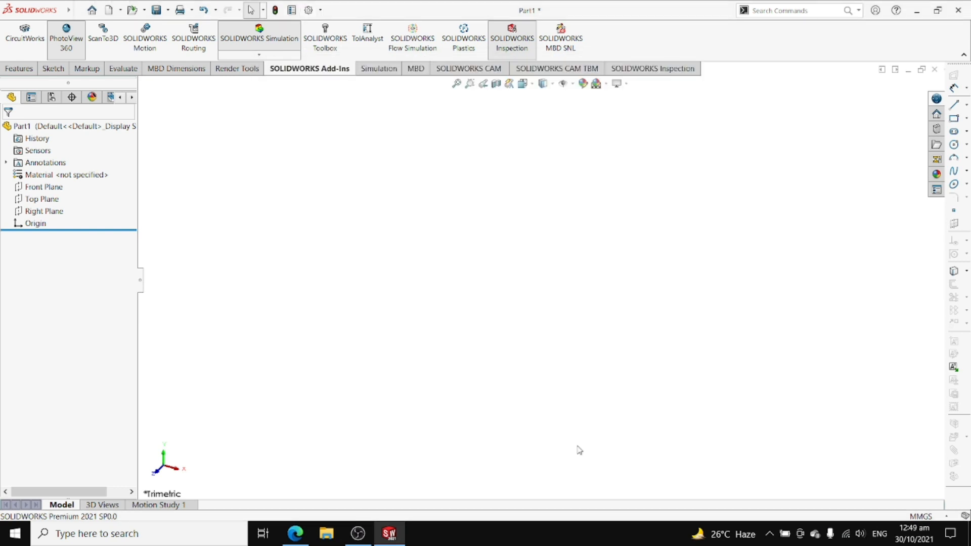
Start a sketch on the Top Plane and draw a horizontal centerline about 240 mm long passing through the origin
{"action": "left_click", "coordinate": [20, 198]}
{"action": "left_click", "coordinate": [33, 186]}
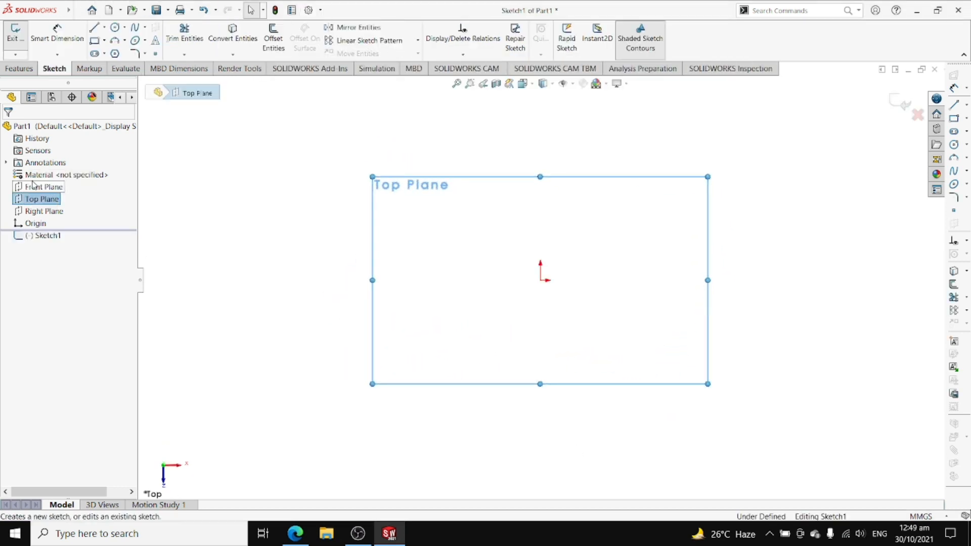
{"action": "left_click", "coordinate": [104, 27]}
{"action": "left_click", "coordinate": [119, 50]}
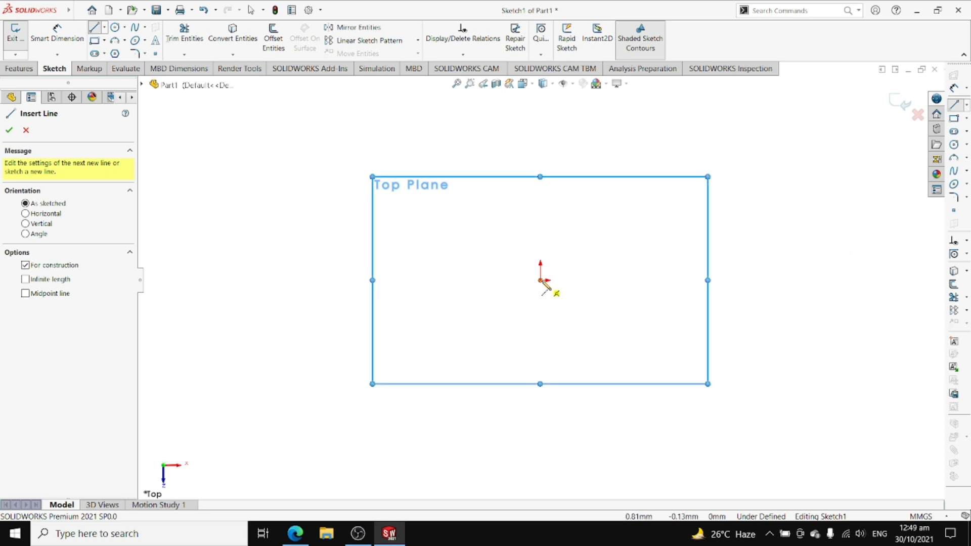
{"action": "left_click", "coordinate": [742, 280]}
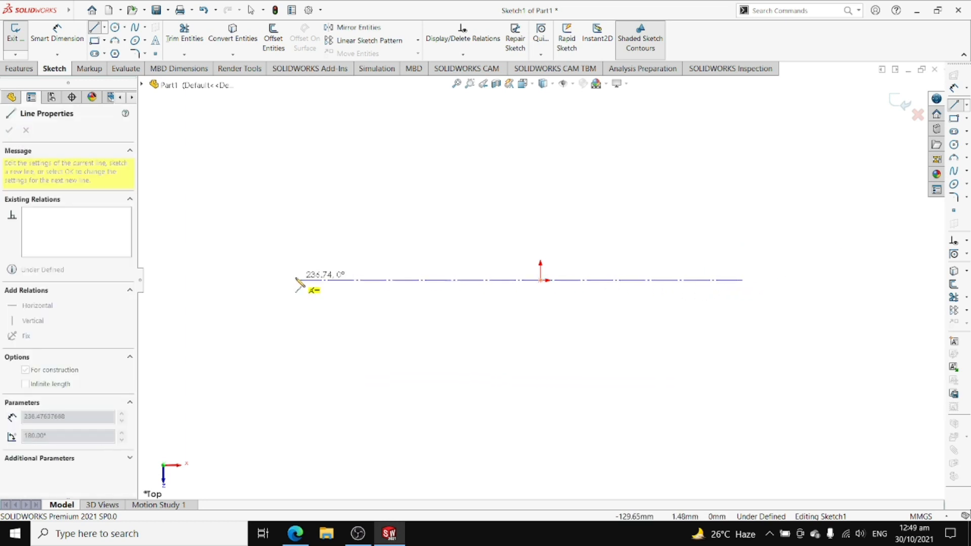
{"action": "left_click", "coordinate": [286, 280]}
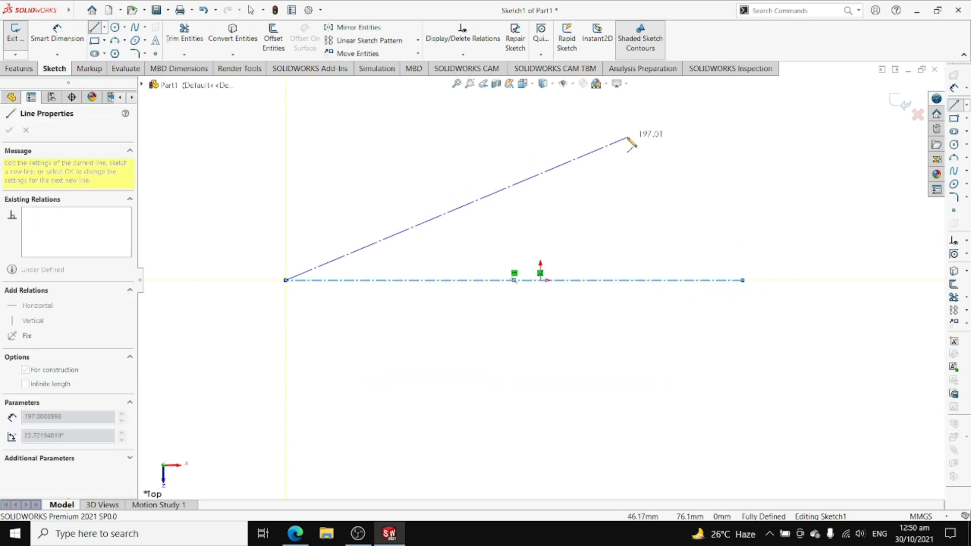
{"action": "key", "text": "Escape"}
Draw a vertical centerline about 28 mm tall rising from the horizontal centerline near its right end
{"action": "left_click", "coordinate": [105, 29]}
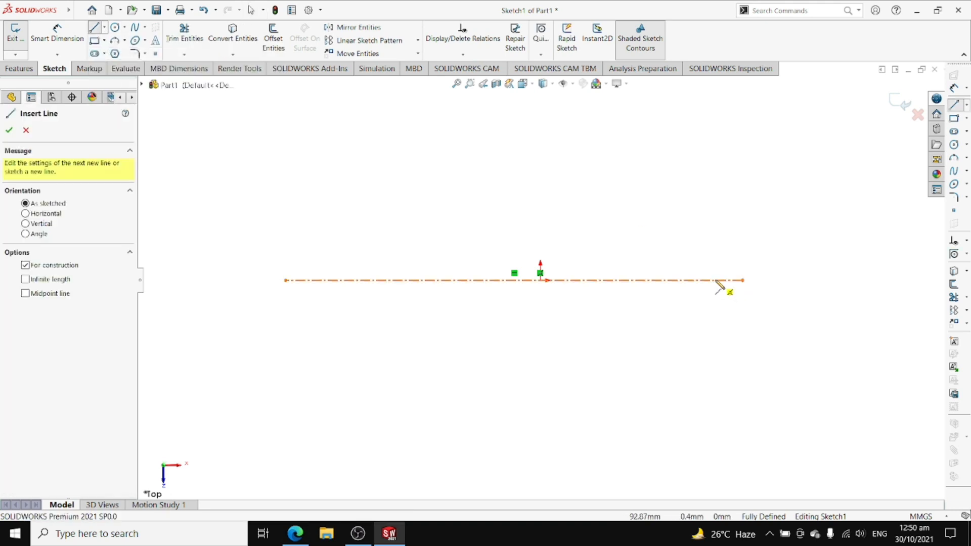
{"action": "left_click", "coordinate": [716, 226]}
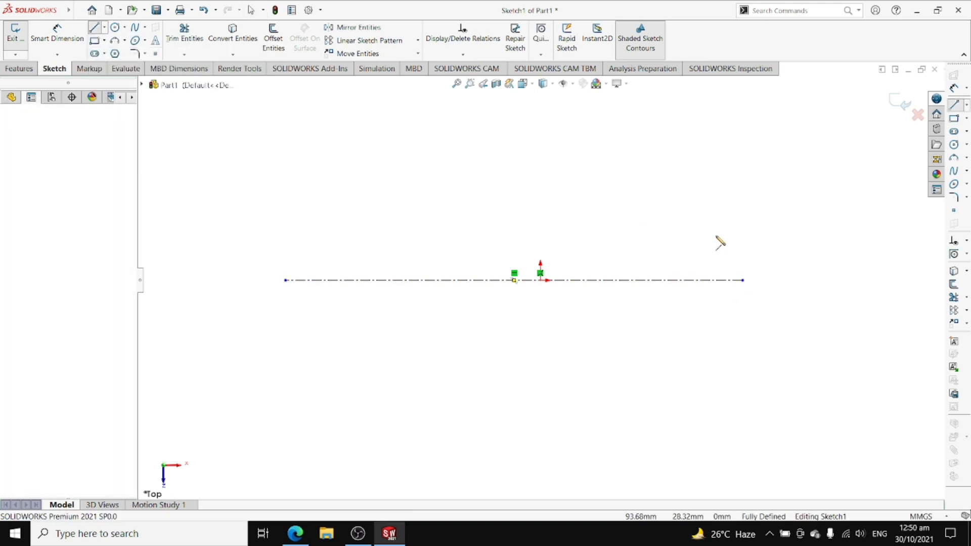
{"action": "left_click", "coordinate": [717, 281]}
{"action": "key", "text": "Escape"}
Draw vertical lines up from the origin, about 50 mm tall, and near the centerline's left end, and convert both to construction geometry
{"action": "left_click", "coordinate": [95, 29]}
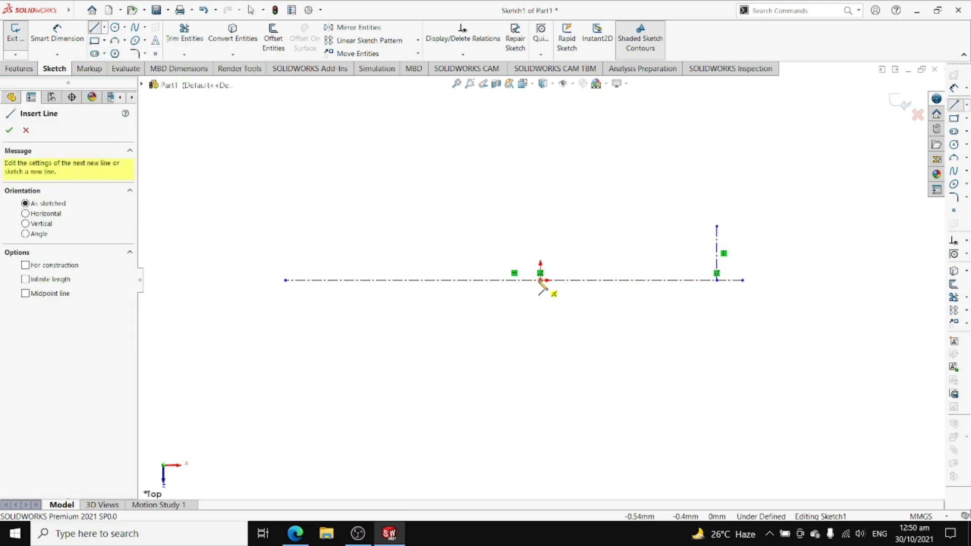
{"action": "left_click", "coordinate": [540, 183]}
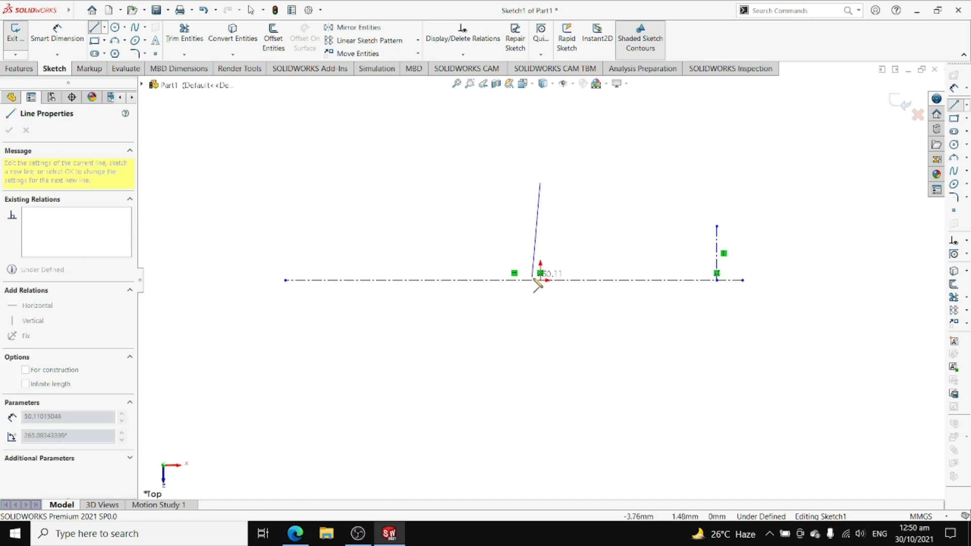
{"action": "left_click", "coordinate": [541, 280]}
{"action": "key", "text": "Escape"}
{"action": "left_click", "coordinate": [95, 29]}
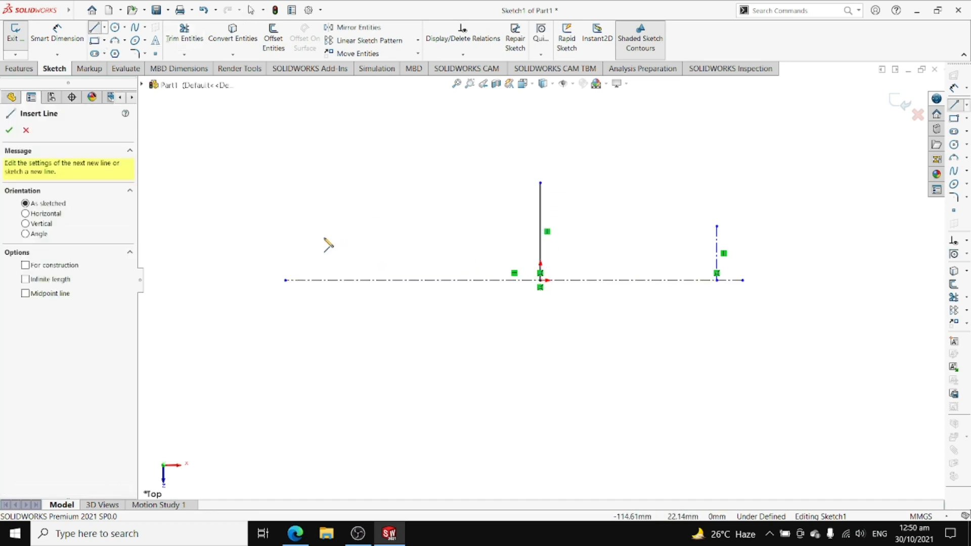
{"action": "left_click", "coordinate": [324, 205]}
{"action": "left_click", "coordinate": [324, 280]}
{"action": "key", "text": "Escape"}
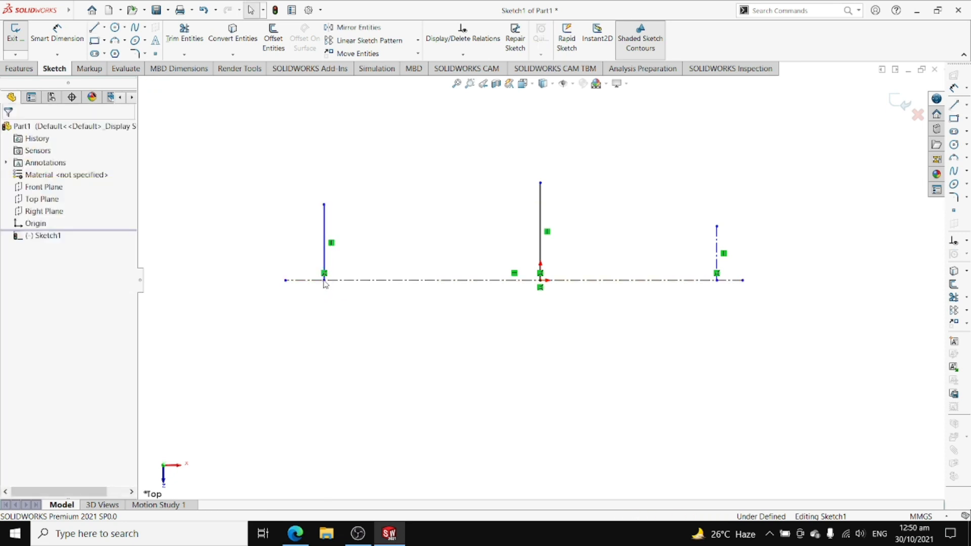
{"action": "left_click_drag", "start_coordinate": [573, 250], "coordinate": [274, 195]}
{"action": "left_click", "coordinate": [322, 165]}
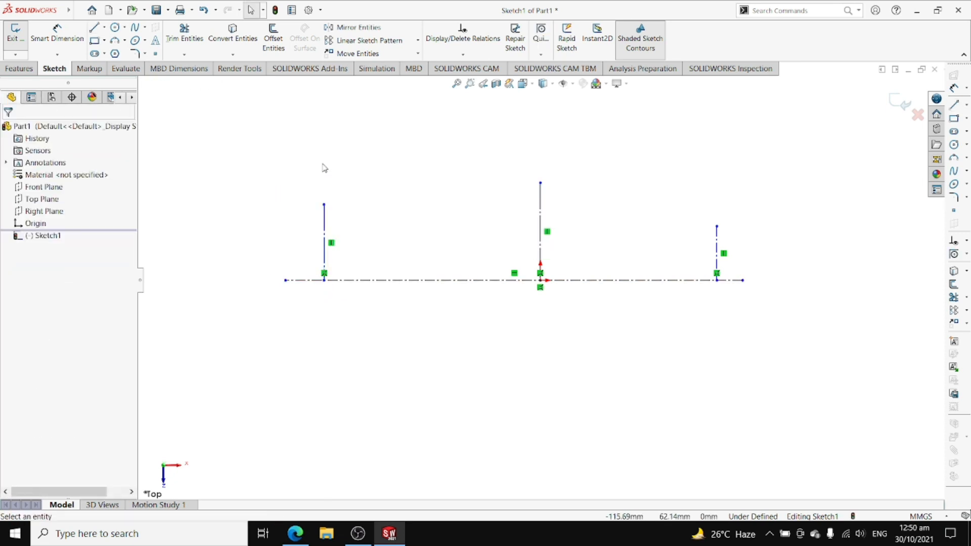
Dimension the distance from the left vertical line's base to the origin as 22.5 mm
{"action": "left_click", "coordinate": [57, 33]}
{"action": "left_click", "coordinate": [324, 279]}
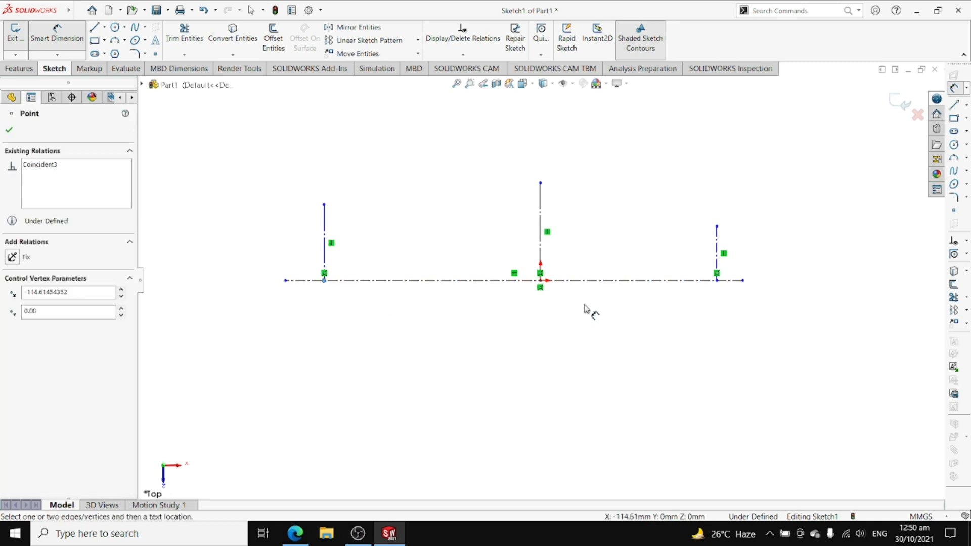
{"action": "left_click", "coordinate": [540, 280]}
{"action": "left_click", "coordinate": [431, 309]}
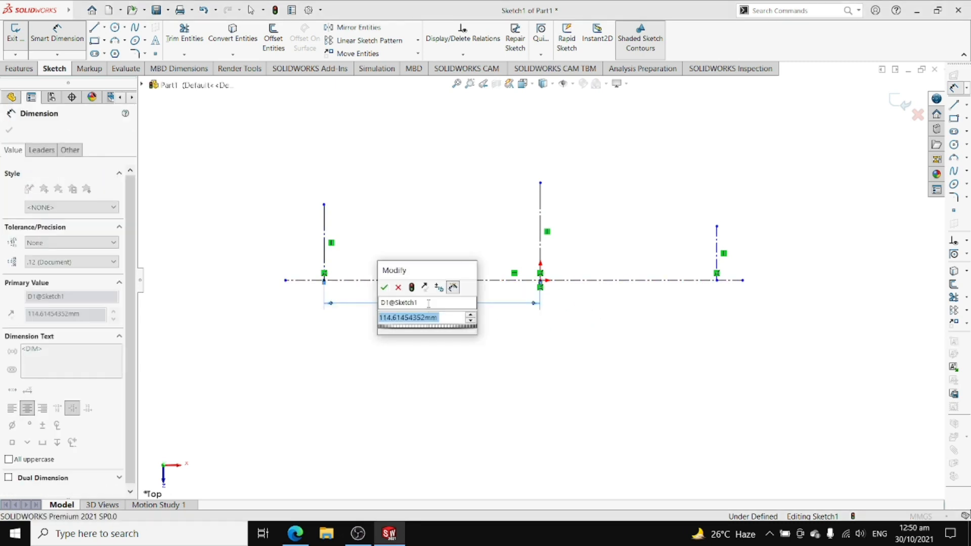
{"action": "type", "text": "22.5"}
{"action": "left_click", "coordinate": [385, 287]}
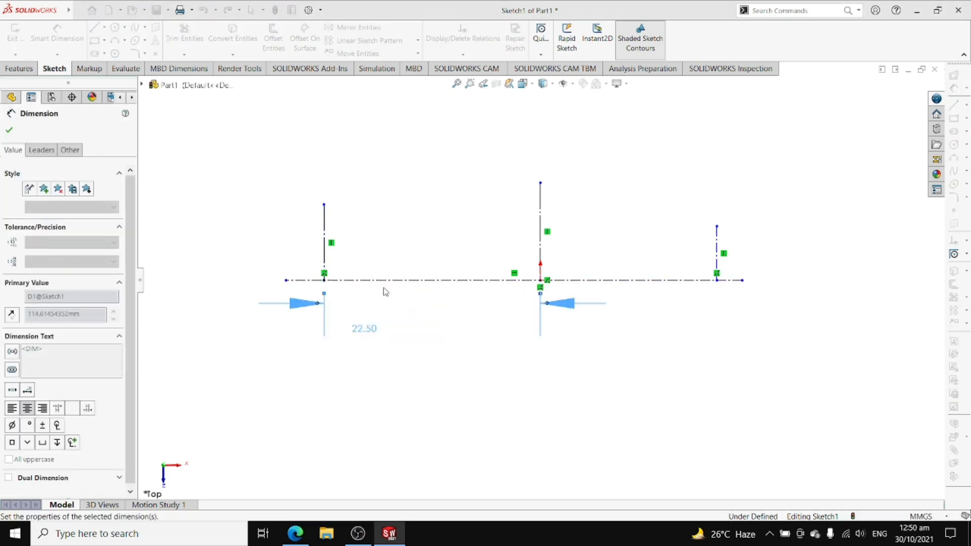
Dimension the distance between the origin's vertical line and the right vertical line as 105 mm
{"action": "left_click", "coordinate": [541, 246]}
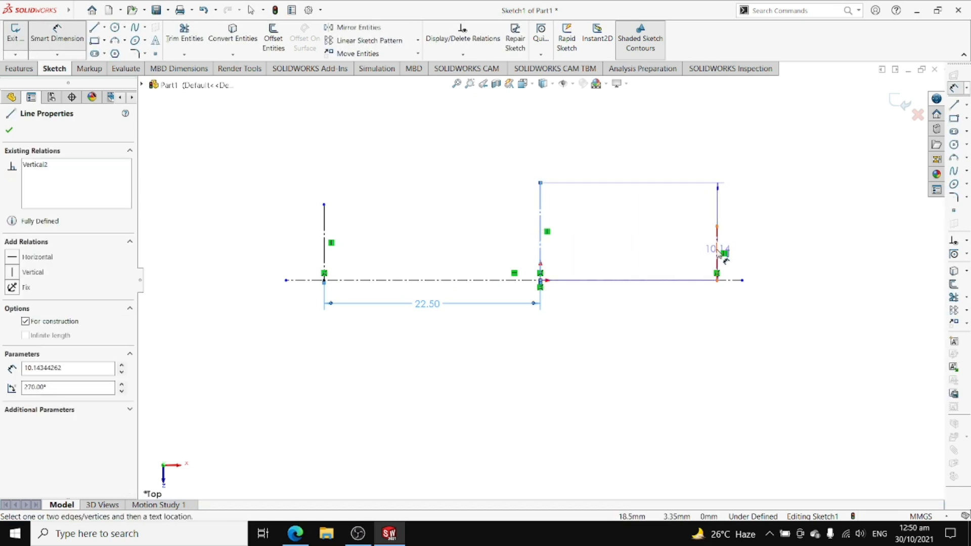
{"action": "left_click", "coordinate": [717, 252]}
{"action": "left_click", "coordinate": [637, 307]}
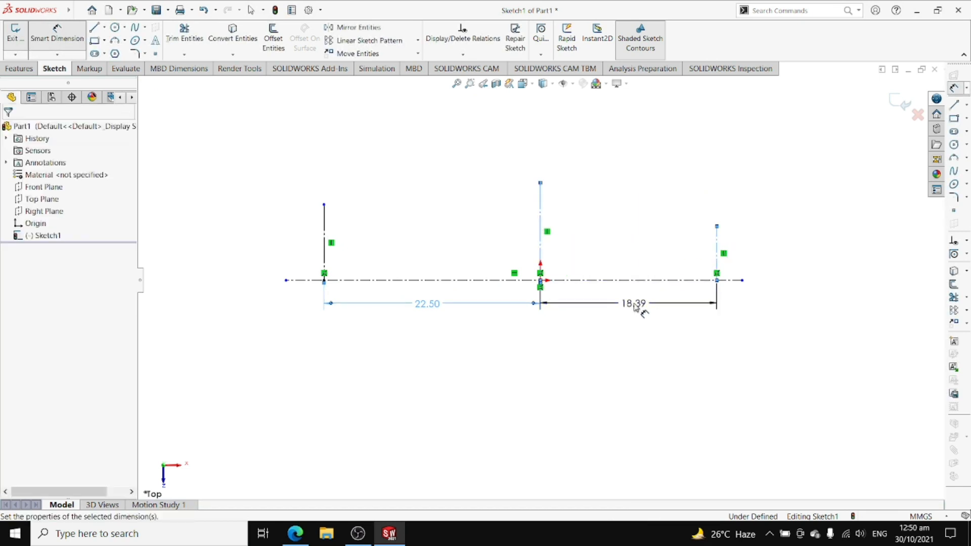
{"action": "type", "text": "105"}
{"action": "key", "text": "Return"}
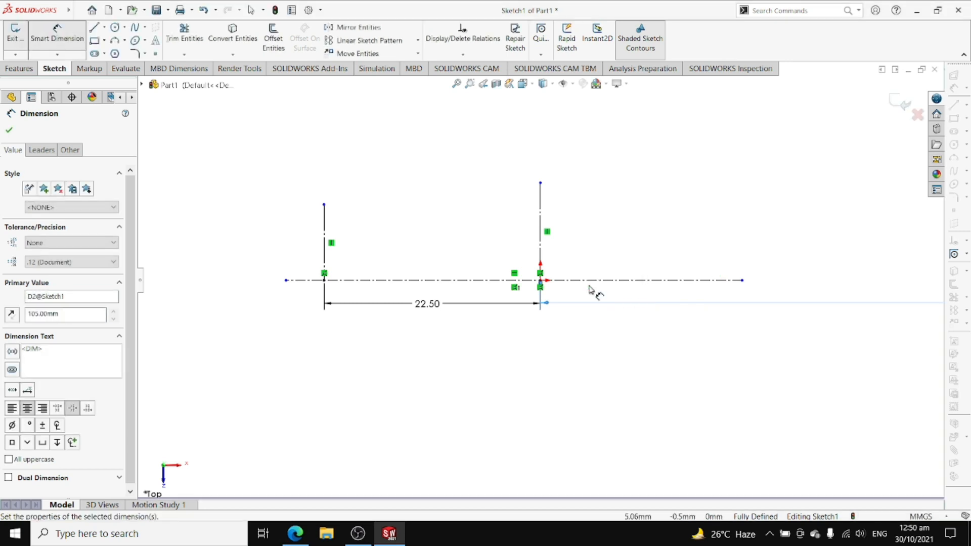
{"action": "right_click", "coordinate": [615, 221]}
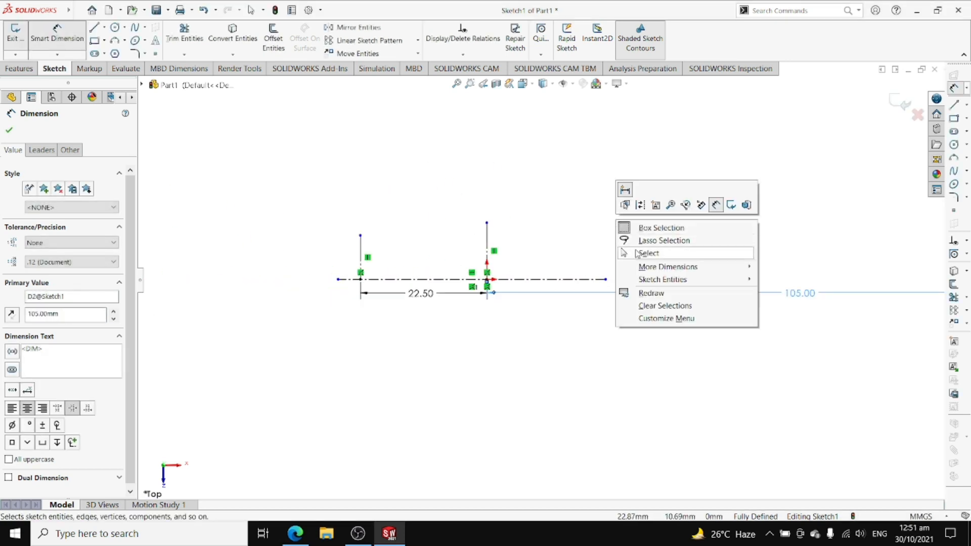
{"action": "left_click", "coordinate": [630, 252]}
Stretch the horizontal centerline beyond both outer vertical lines, to about X 113 mm on the right and X -33 mm on the left
{"action": "scroll", "coordinate": [613, 279], "scroll_direction": "up", "scroll_amount": 1}
{"action": "scroll", "coordinate": [616, 278], "scroll_direction": "down", "scroll_amount": 3}
{"action": "left_click_drag", "start_coordinate": [567, 286], "coordinate": [866, 287]}
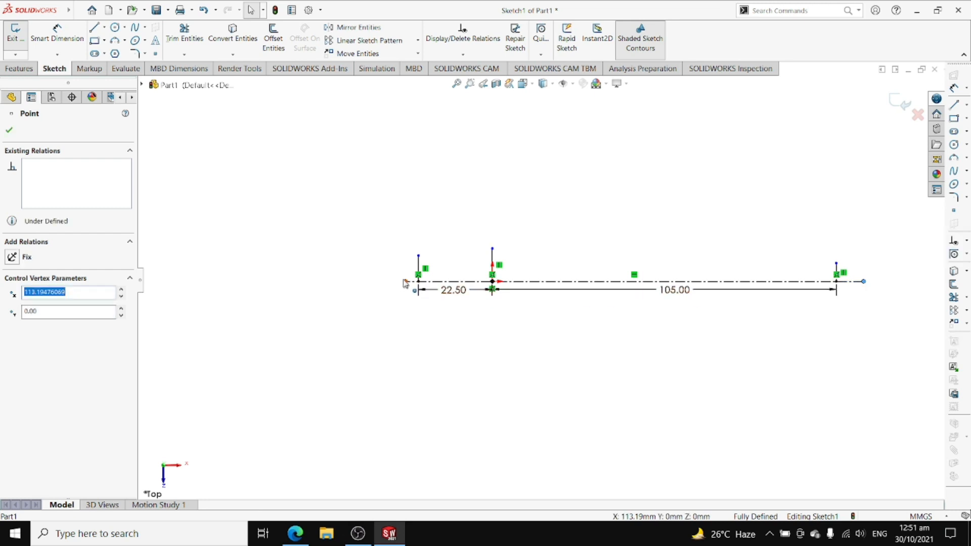
{"action": "left_click_drag", "start_coordinate": [406, 281], "coordinate": [385, 281]}
{"action": "scroll", "coordinate": [763, 284], "scroll_direction": "down", "scroll_amount": 2}
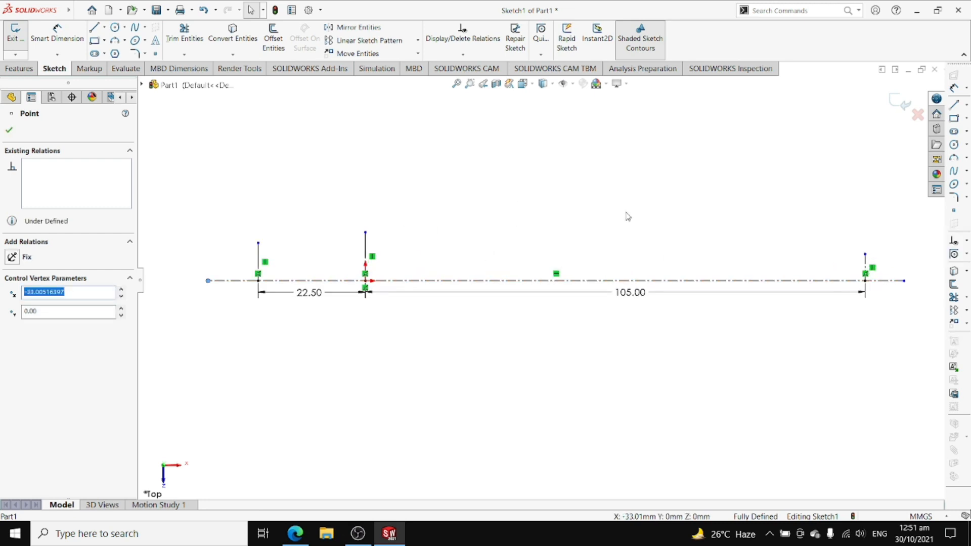
{"action": "left_click", "coordinate": [9, 130]}
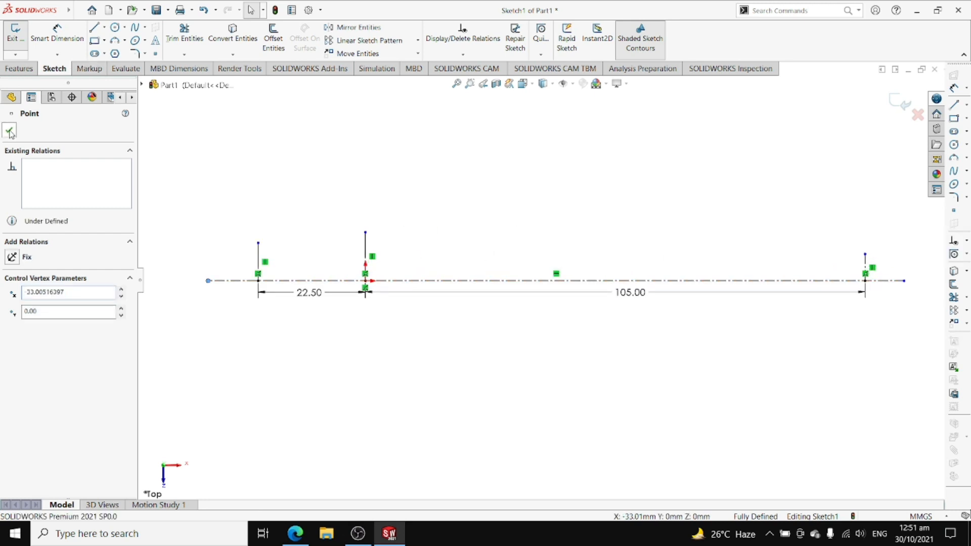
Draw a 3-point arc of about 5.7 mm radius, bulging left, across the left end of the horizontal centerline
{"action": "left_click", "coordinate": [124, 41]}
{"action": "left_click", "coordinate": [147, 80]}
{"action": "left_click", "coordinate": [233, 249]}
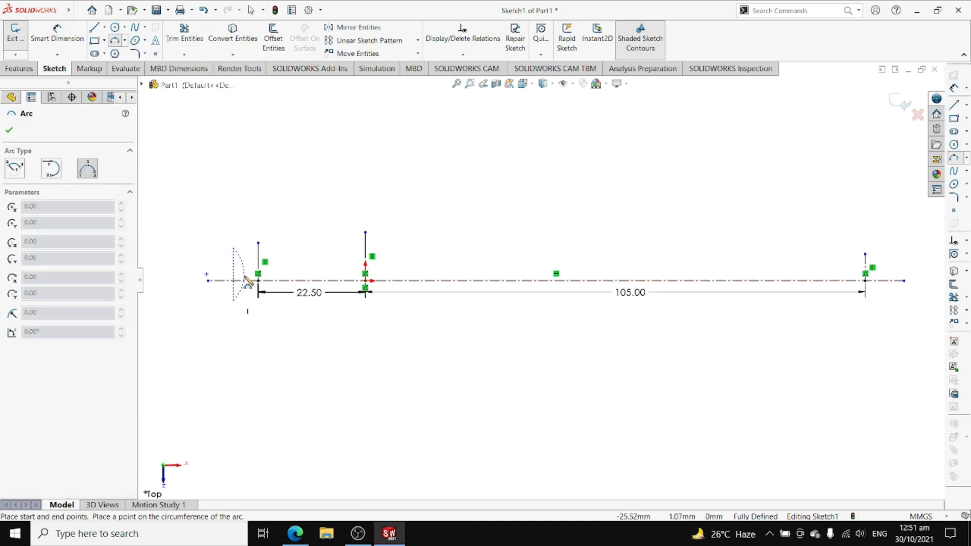
{"action": "left_click", "coordinate": [212, 273]}
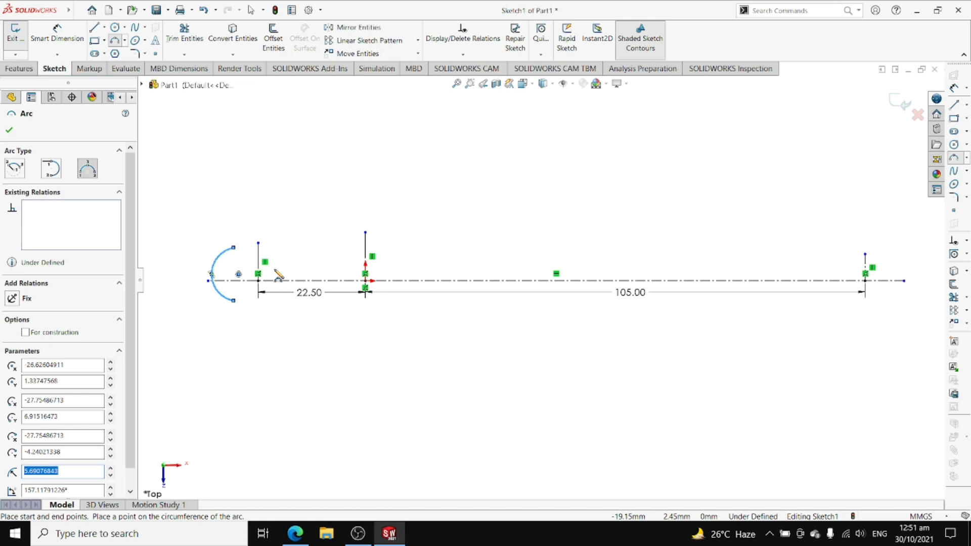
{"action": "left_click", "coordinate": [9, 130]}
Merge the arc's center point with the base point of the left vertical construction line
{"action": "left_click", "coordinate": [259, 273]}
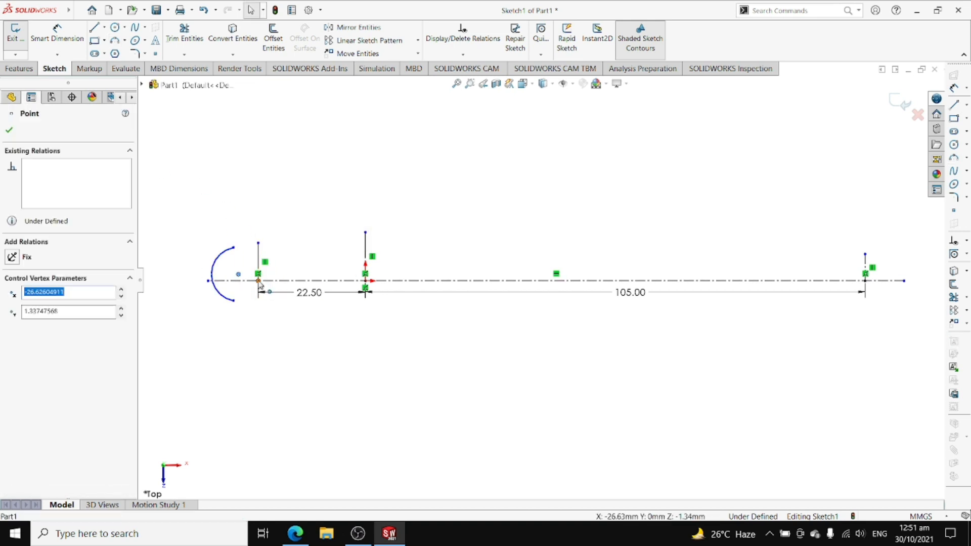
{"action": "left_click", "coordinate": [259, 281], "text": "ctrl"}
{"action": "left_click", "coordinate": [345, 240]}
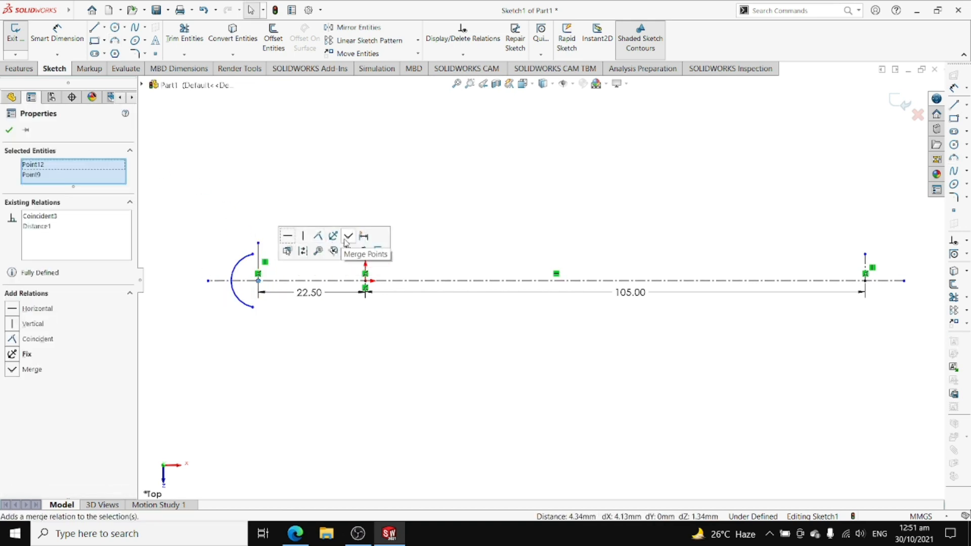
{"action": "left_click", "coordinate": [9, 130]}
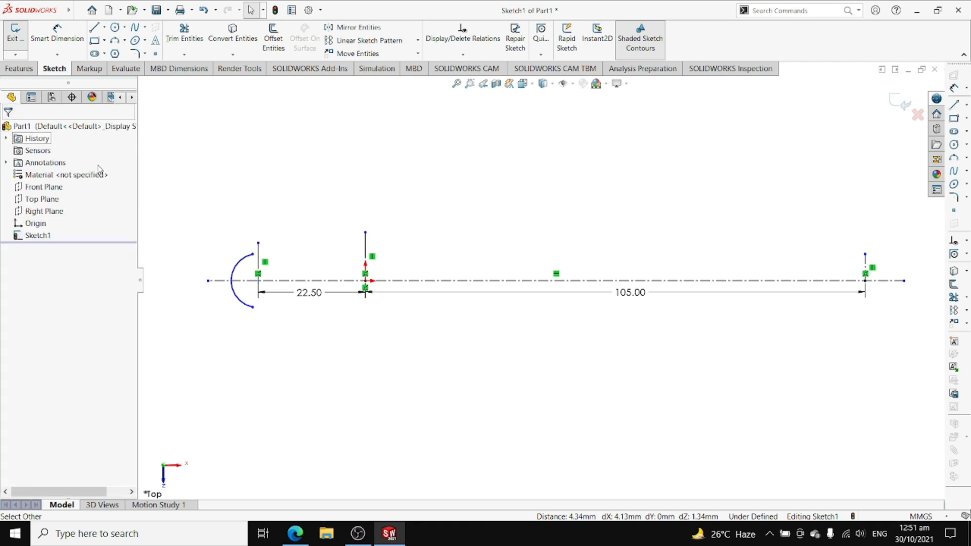
Add a vertical relation between the two endpoints of the left-end arc
{"action": "left_click", "coordinate": [252, 254]}
{"action": "left_click", "coordinate": [253, 306], "text": "ctrl"}
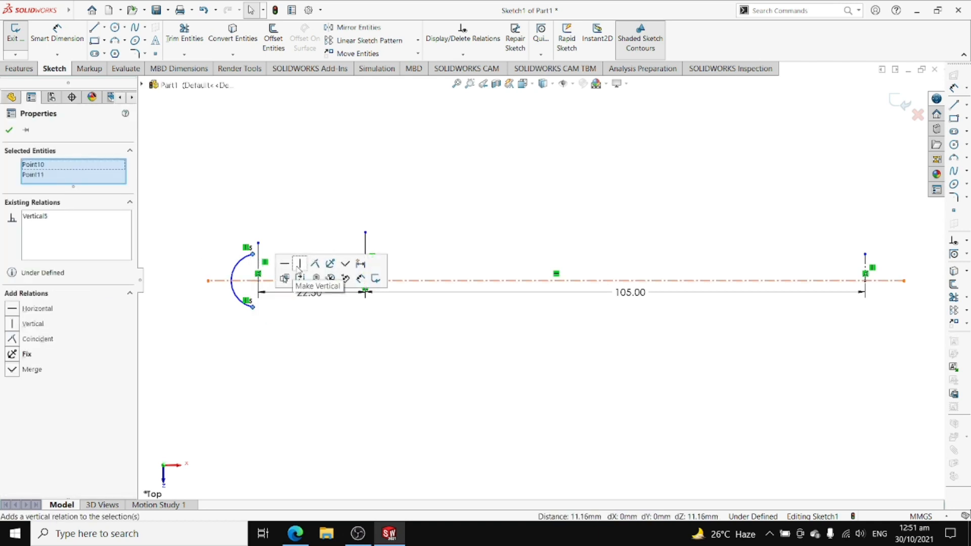
{"action": "left_click", "coordinate": [9, 131]}
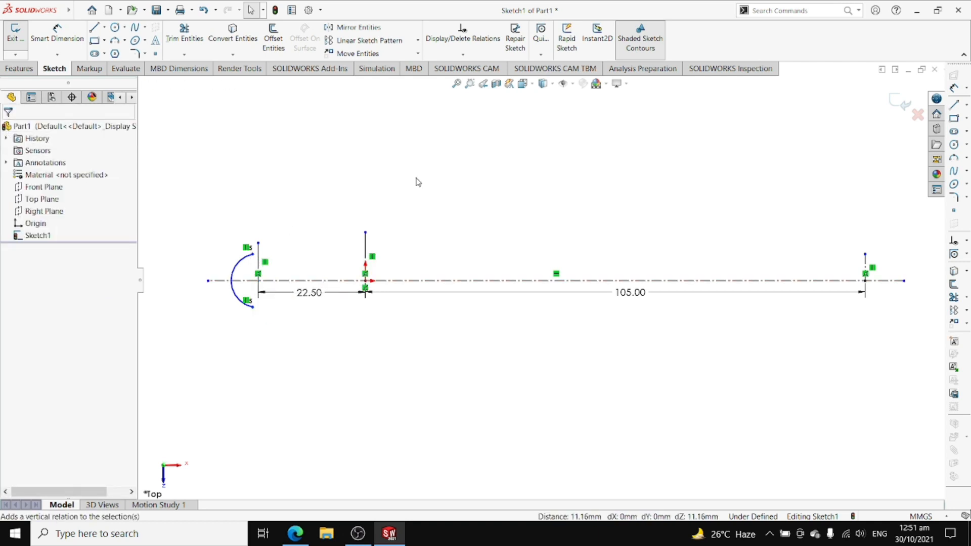
Dimension the left-end arc's radius as 10 mm
{"action": "left_click", "coordinate": [57, 33]}
{"action": "left_click", "coordinate": [232, 268]}
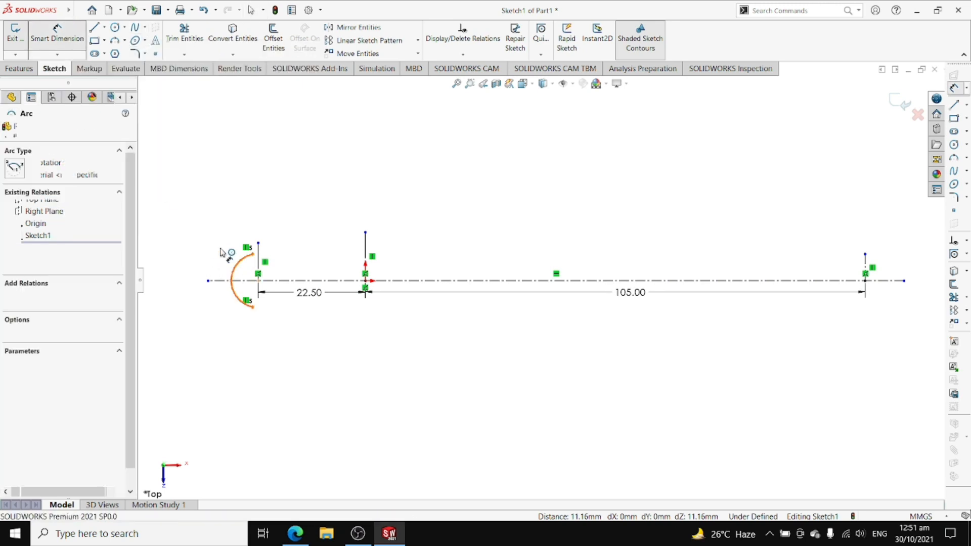
{"action": "left_click", "coordinate": [193, 242]}
{"action": "type", "text": "10"}
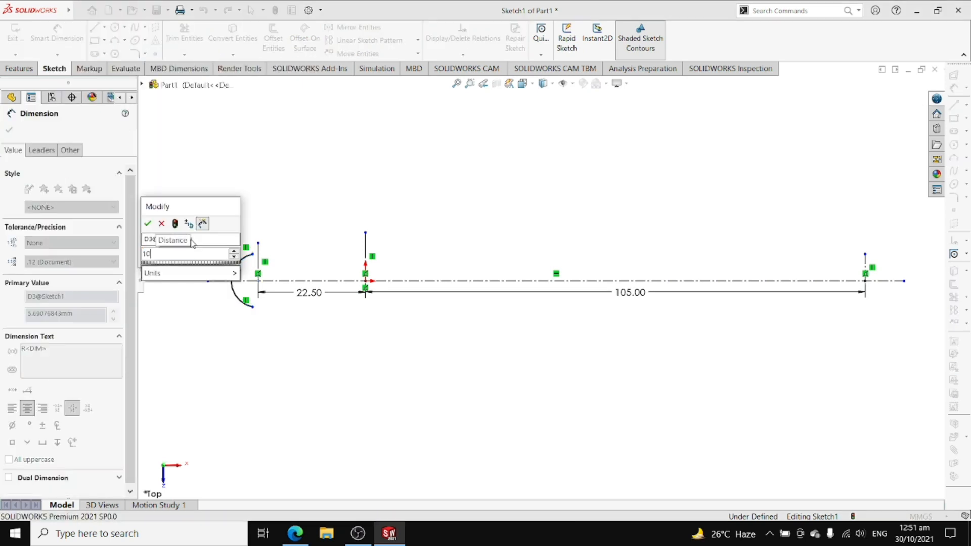
{"action": "left_click", "coordinate": [148, 224]}
{"action": "scroll", "coordinate": [473, 317], "scroll_direction": "down", "scroll_amount": 1}
{"action": "scroll", "coordinate": [472, 317], "scroll_direction": "up", "scroll_amount": 2}
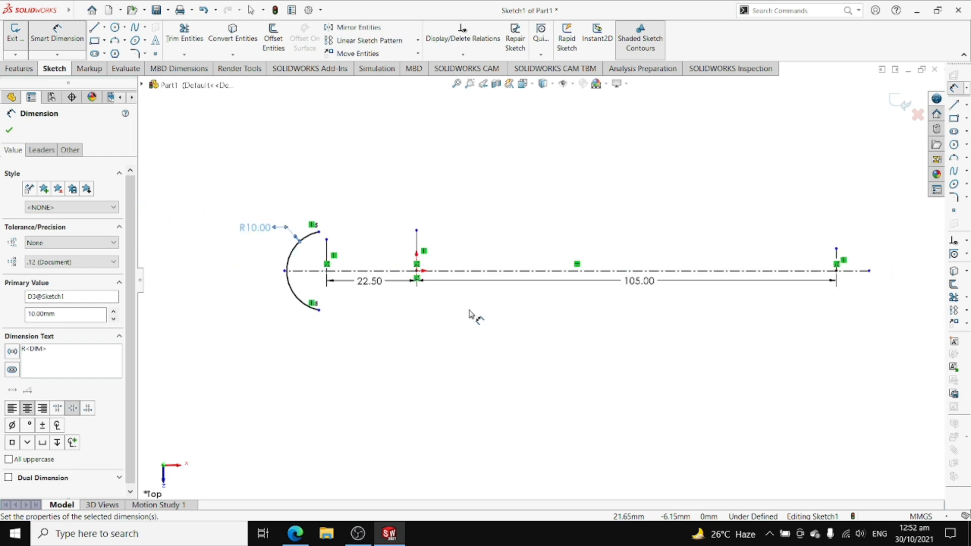
{"action": "key", "text": "Escape"}
Stretch the vertical construction line at the origin upward to a height of about 19.7 mm
{"action": "left_click_drag", "start_coordinate": [416, 230], "coordinate": [417, 192]}
Try to draw a centerpoint arc of about 18 mm radius around the origin, then undo it
{"action": "left_click", "coordinate": [125, 41]}
{"action": "left_click", "coordinate": [150, 53]}
{"action": "left_click", "coordinate": [416, 270]}
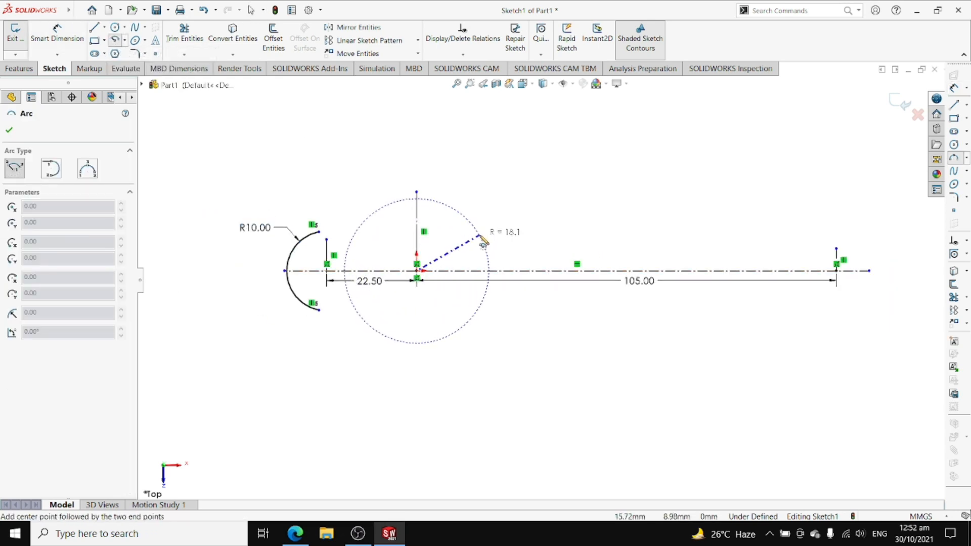
{"action": "left_click", "coordinate": [484, 239]}
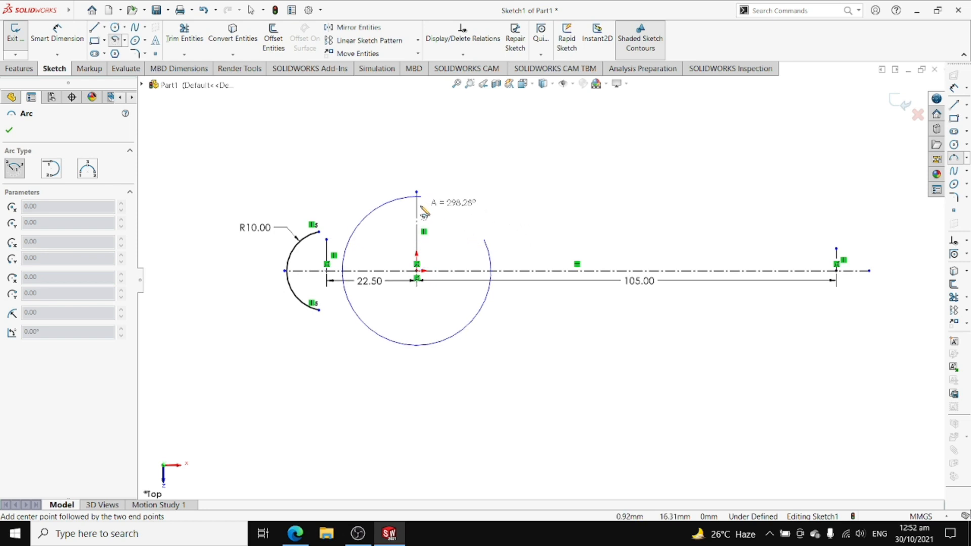
{"action": "left_click", "coordinate": [480, 232]}
{"action": "key", "text": "Escape"}
{"action": "left_click", "coordinate": [204, 14]}
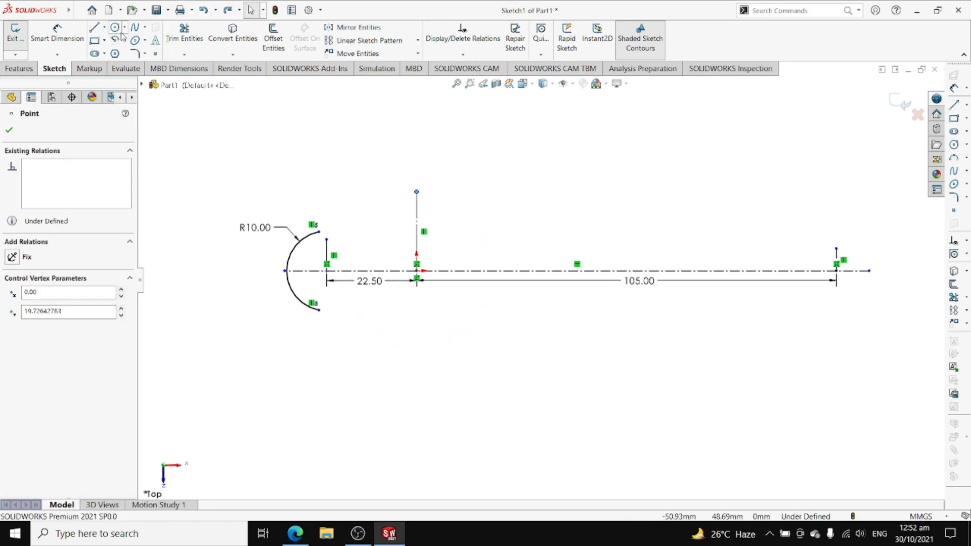
Draw a centerpoint arc of about 16 mm radius around the origin, from just above the centerline to just past the vertical line
{"action": "left_click", "coordinate": [125, 27]}
{"action": "left_click", "coordinate": [124, 40]}
{"action": "left_click", "coordinate": [147, 48]}
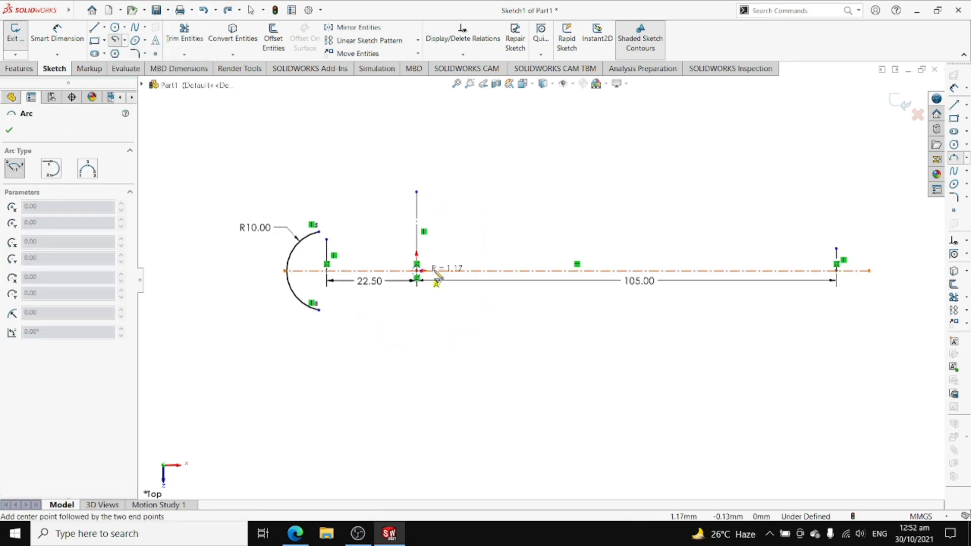
{"action": "left_click", "coordinate": [417, 270]}
{"action": "left_click", "coordinate": [481, 263]}
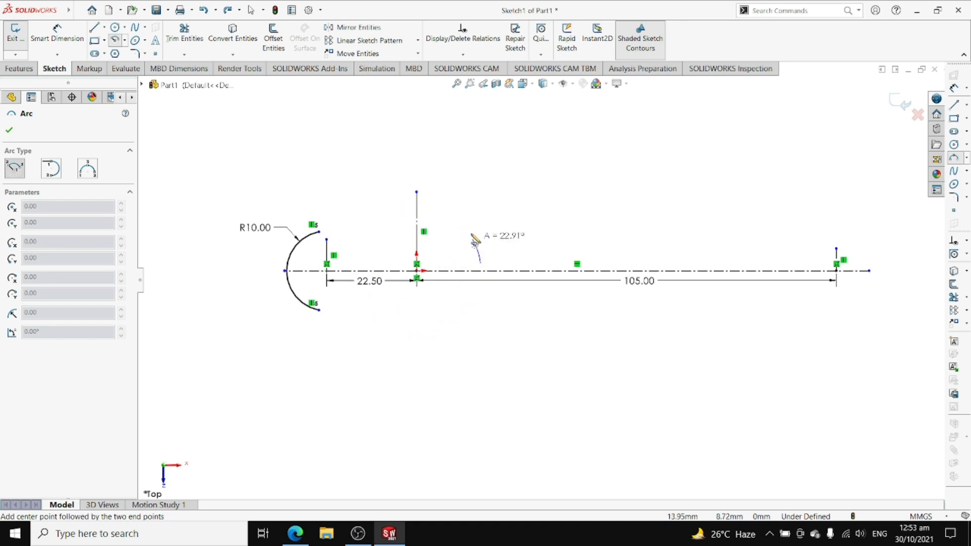
{"action": "left_click", "coordinate": [408, 207]}
{"action": "key", "text": "Escape"}
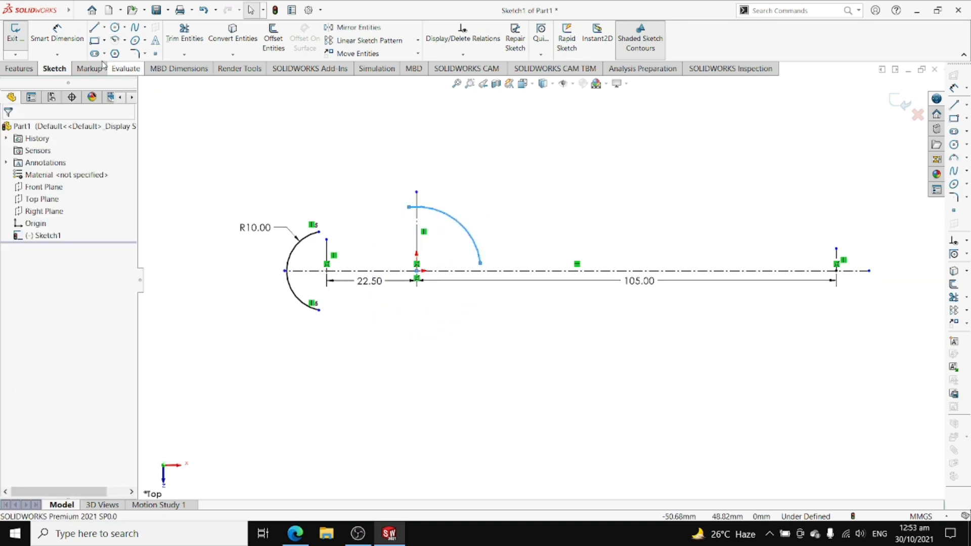
Draw a 3-point arc of about 45 mm radius connecting the left-end arc's upper endpoint to the origin-centered arc's upper end
{"action": "left_click", "coordinate": [125, 40]}
{"action": "left_click", "coordinate": [144, 76]}
{"action": "left_click", "coordinate": [318, 231]}
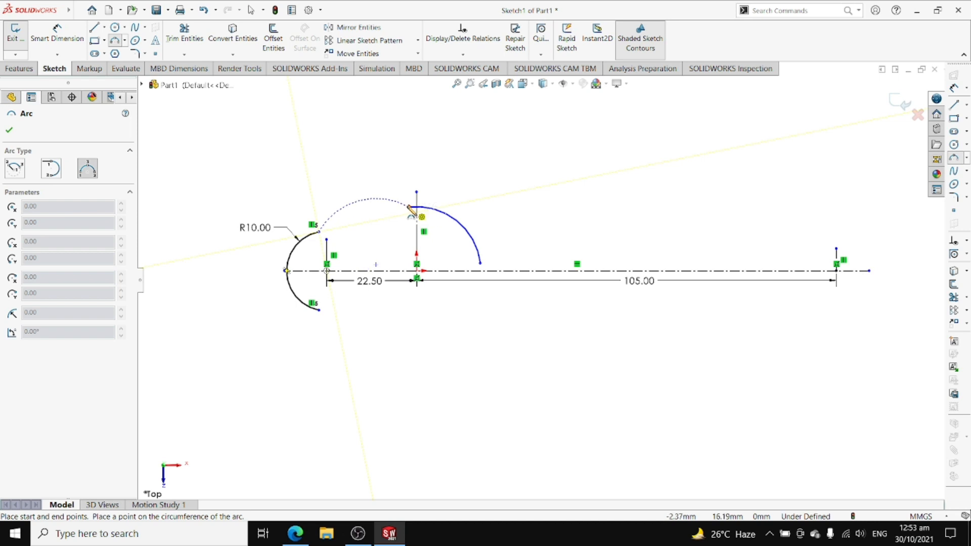
{"action": "left_click", "coordinate": [409, 206]}
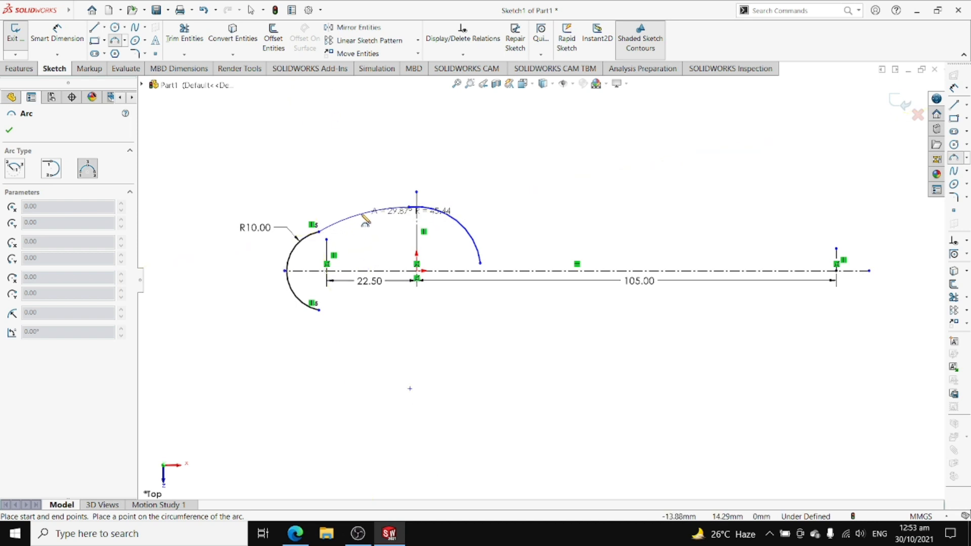
{"action": "left_click", "coordinate": [362, 215]}
{"action": "key", "text": "Escape"}
Make the connecting arc tangent to the left-end arc and to the origin-centered arc at their shared endpoints
{"action": "left_click", "coordinate": [319, 232]}
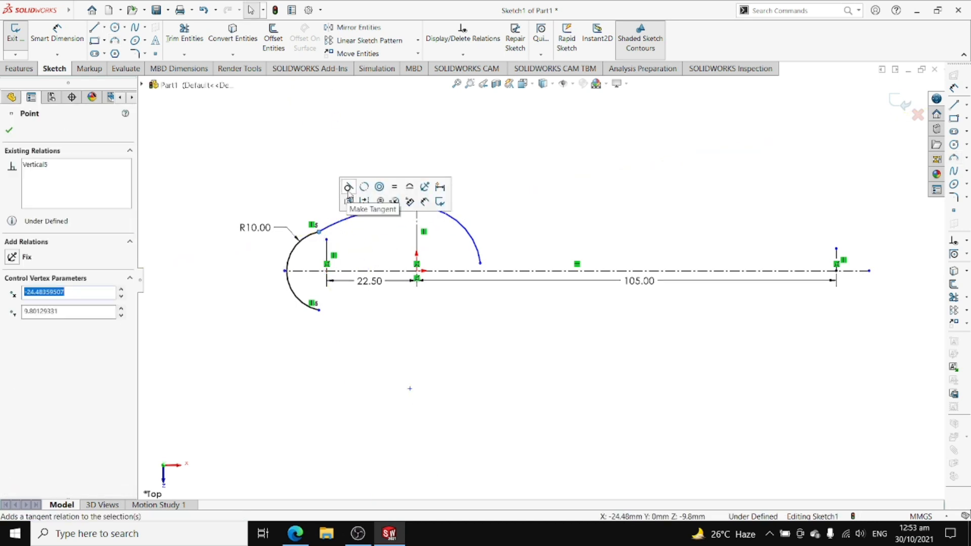
{"action": "left_click", "coordinate": [349, 188]}
{"action": "left_click", "coordinate": [416, 204]}
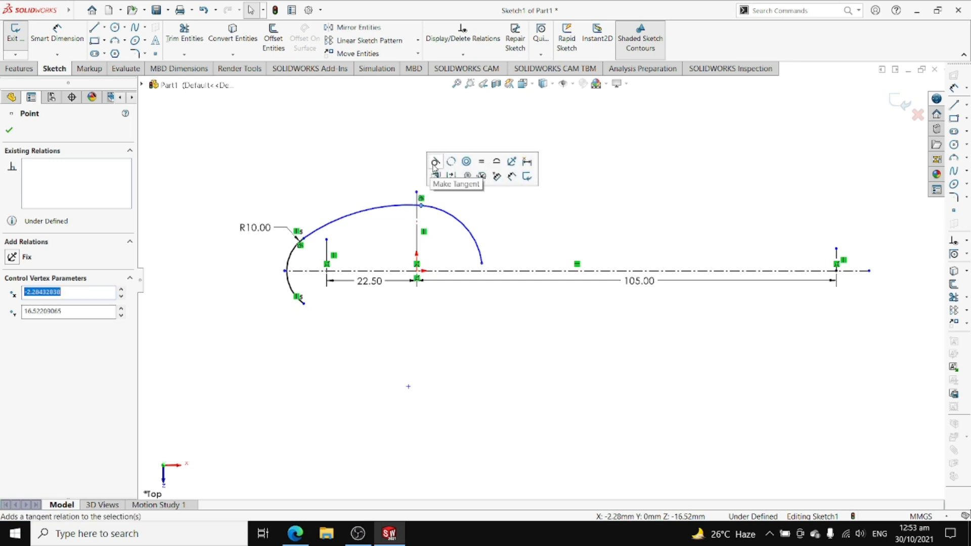
{"action": "left_click", "coordinate": [435, 160]}
Dimension the radius of the connecting arc as 40 mm
{"action": "left_click", "coordinate": [78, 36]}
{"action": "left_click", "coordinate": [364, 209]}
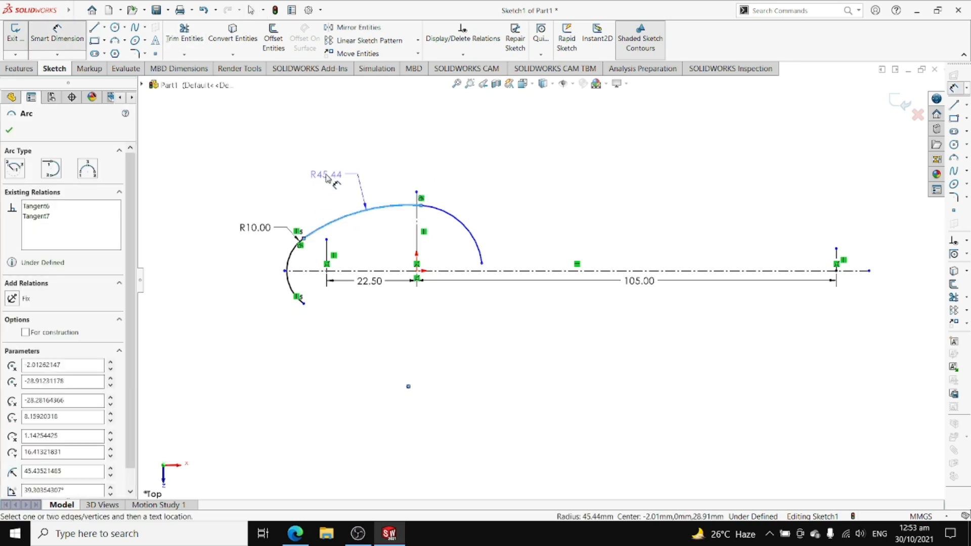
{"action": "left_click", "coordinate": [325, 175]}
{"action": "type", "text": "40"}
{"action": "left_click", "coordinate": [281, 158]}
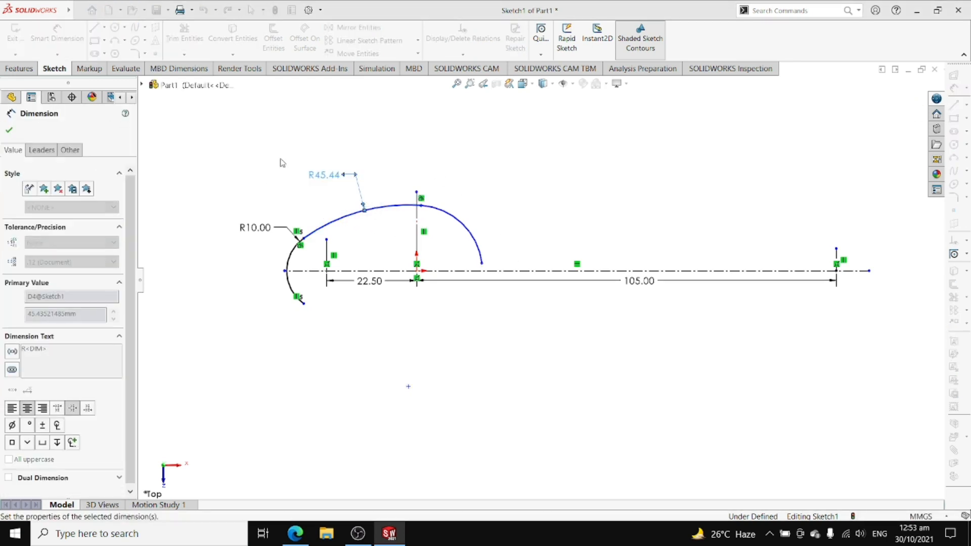
Dimension the origin-centered arc's radius as 16.5 mm
{"action": "left_click", "coordinate": [454, 227]}
{"action": "left_click", "coordinate": [502, 205]}
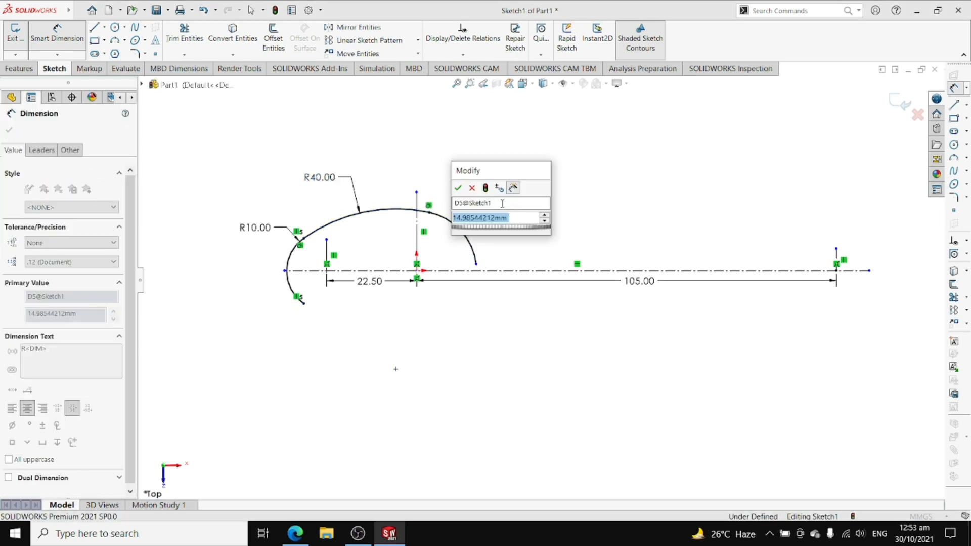
{"action": "type", "text": "16.5"}
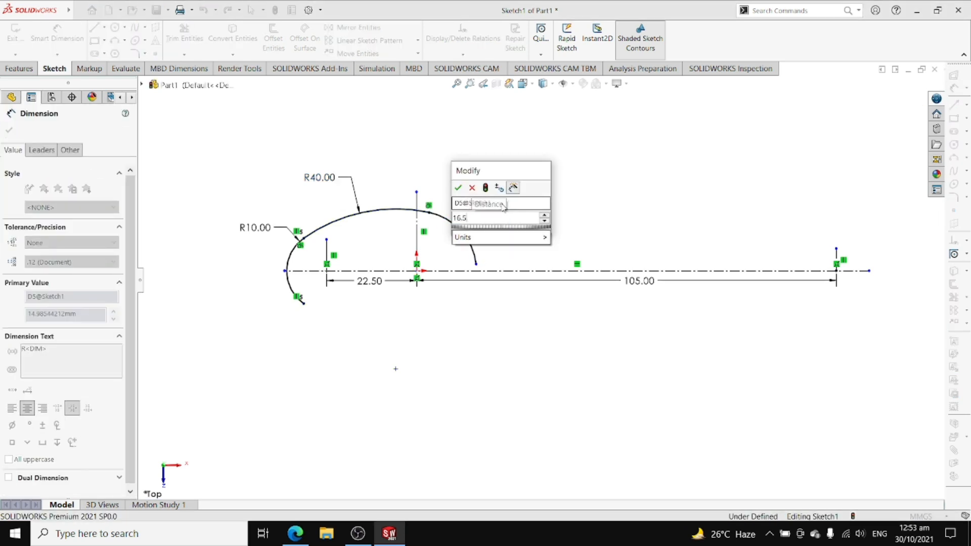
{"action": "left_click", "coordinate": [458, 188]}
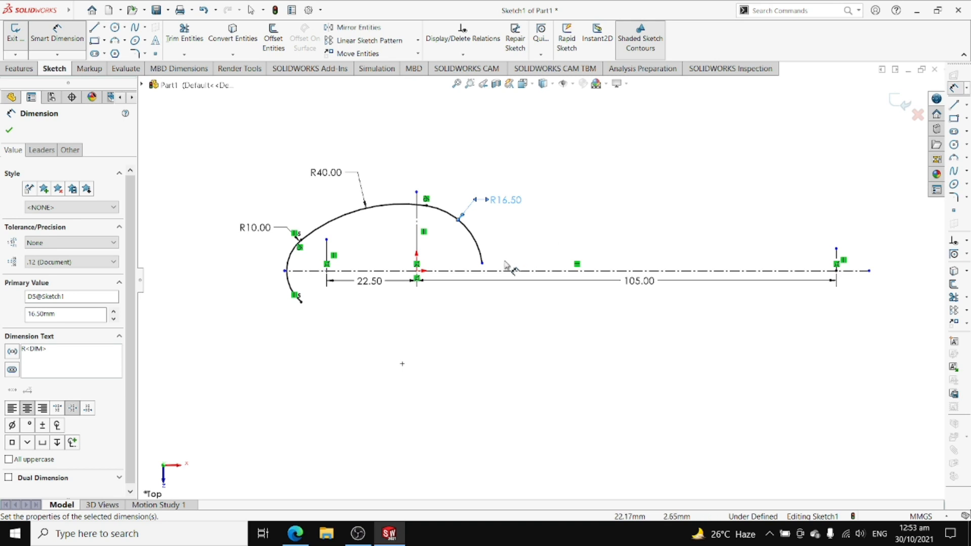
{"action": "left_click", "coordinate": [124, 40]}
{"action": "left_click", "coordinate": [146, 65]}
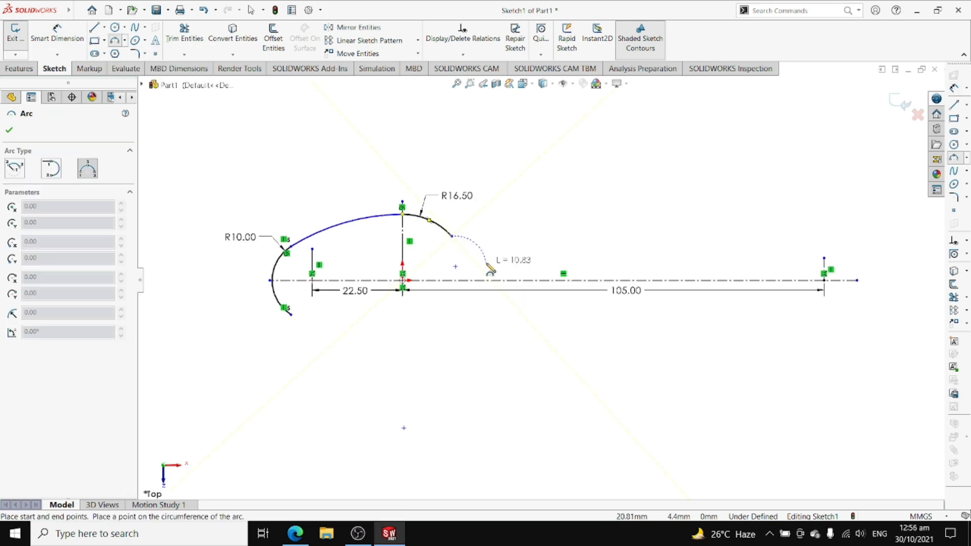
{"action": "key", "text": "Escape"}
Draw a 3-point arc of about 7.8 mm radius, bulging downward from the R16.5 arc's free end, and make the two arcs tangent
{"action": "left_click", "coordinate": [124, 40]}
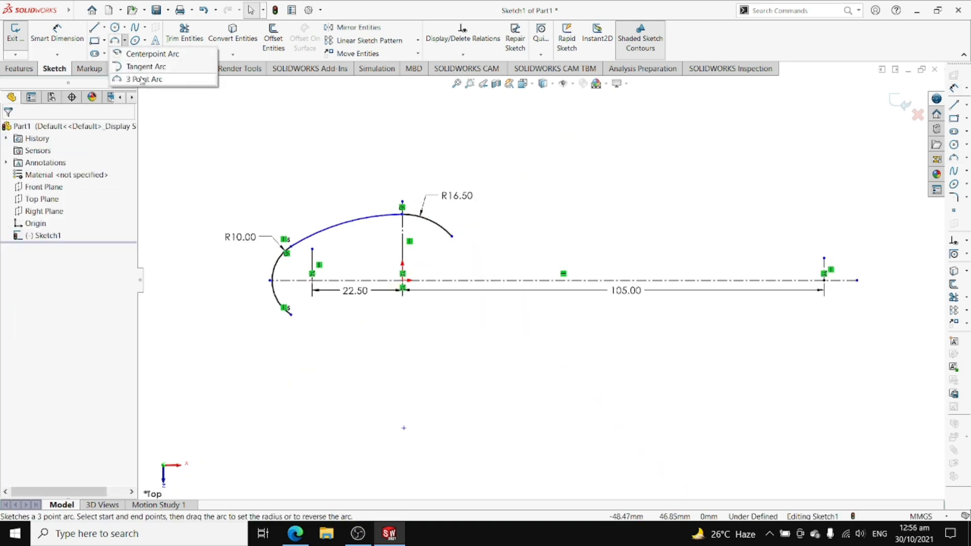
{"action": "left_click", "coordinate": [145, 65]}
{"action": "left_click", "coordinate": [453, 236]}
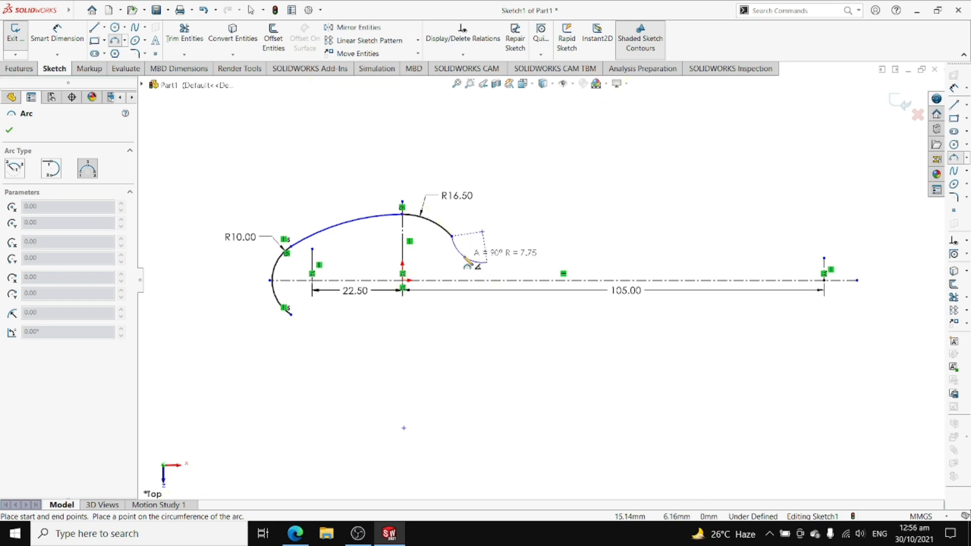
{"action": "left_click", "coordinate": [487, 261]}
{"action": "key", "text": "Escape"}
{"action": "left_click", "coordinate": [459, 247]}
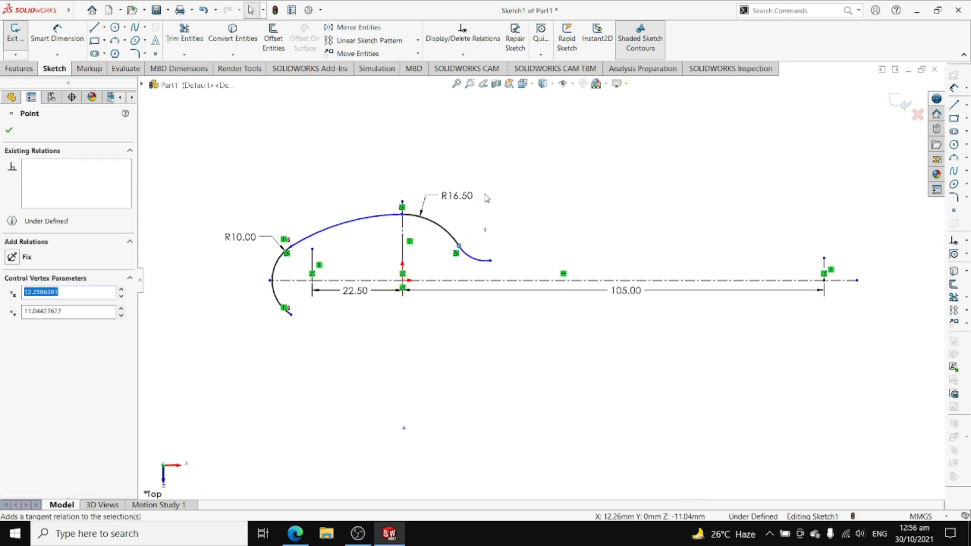
Dimension the small arc's center point 9 mm above the horizontal centerline
{"action": "left_click", "coordinate": [57, 33]}
{"action": "left_click", "coordinate": [485, 230]}
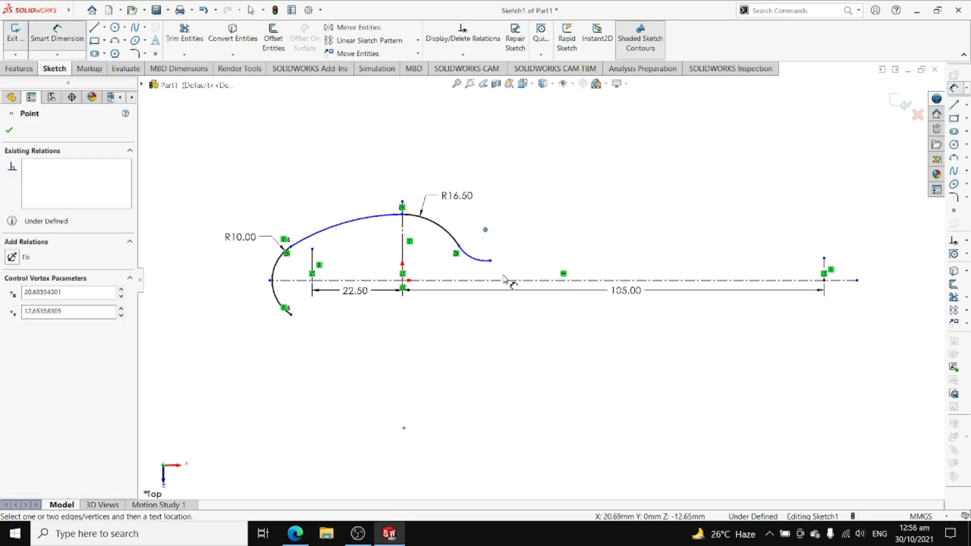
{"action": "left_click", "coordinate": [506, 281]}
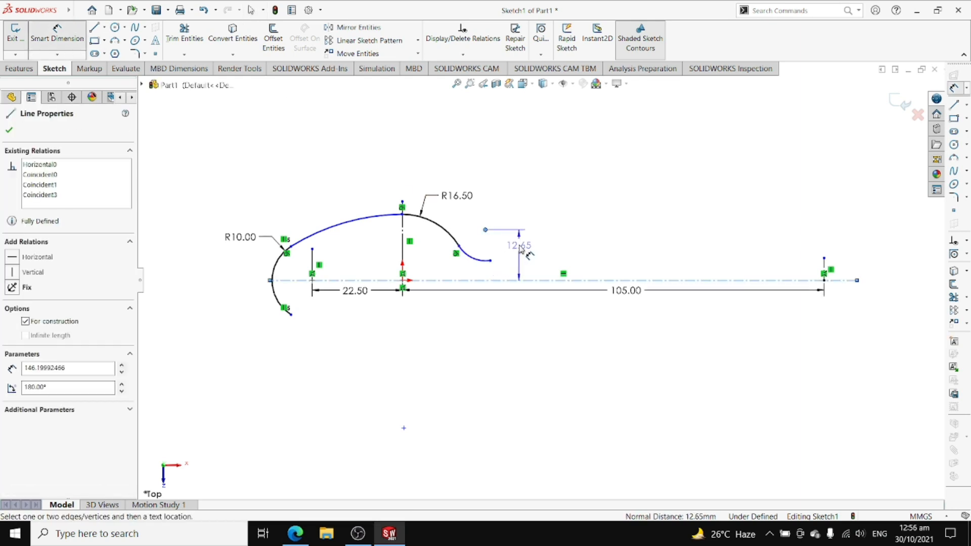
{"action": "left_click", "coordinate": [521, 248]}
{"action": "type", "text": "9"}
{"action": "key", "text": "Return"}
Dimension the radius of the small downward-bulging arc as 6 mm
{"action": "left_click", "coordinate": [477, 262]}
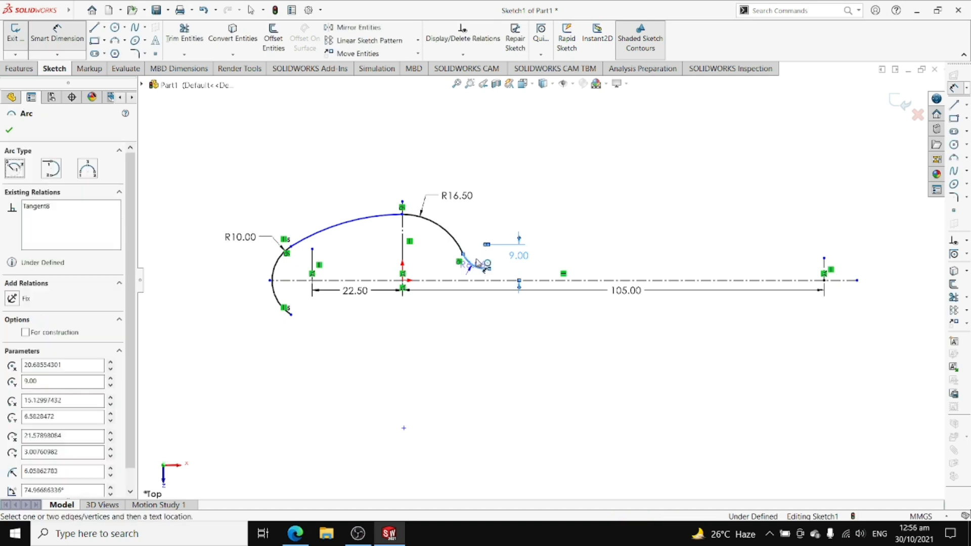
{"action": "left_click", "coordinate": [480, 258]}
{"action": "type", "text": "6"}
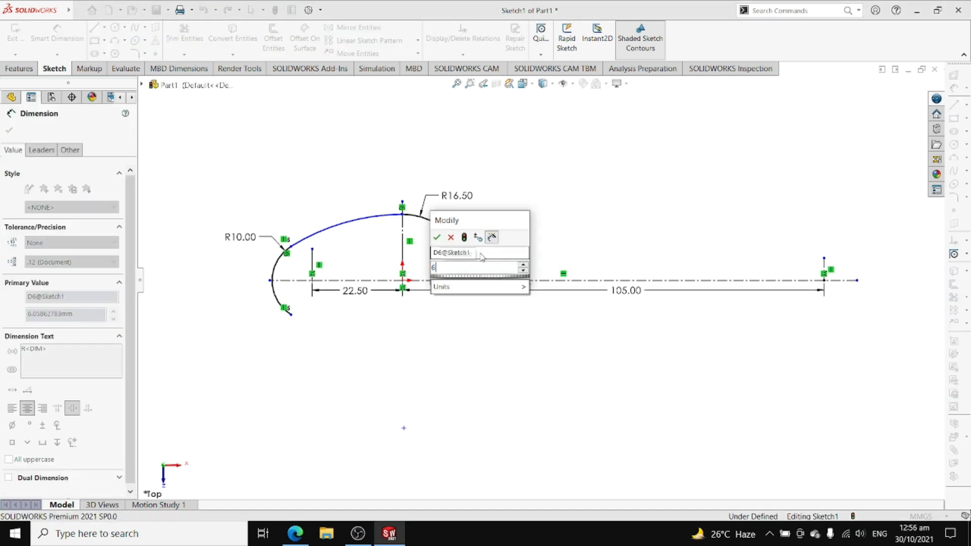
{"action": "left_click", "coordinate": [438, 238]}
Set the radius of the long arc between the R10 and R16.5 arcs to 40 mm with a dimension
{"action": "left_click", "coordinate": [353, 221]}
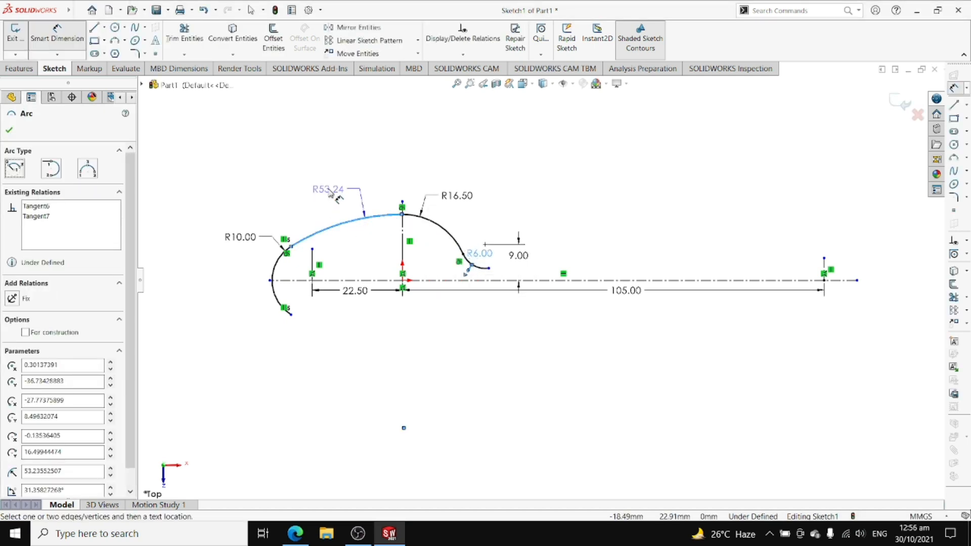
{"action": "left_click", "coordinate": [298, 193]}
{"action": "type", "text": "40"}
{"action": "key", "text": "Return"}
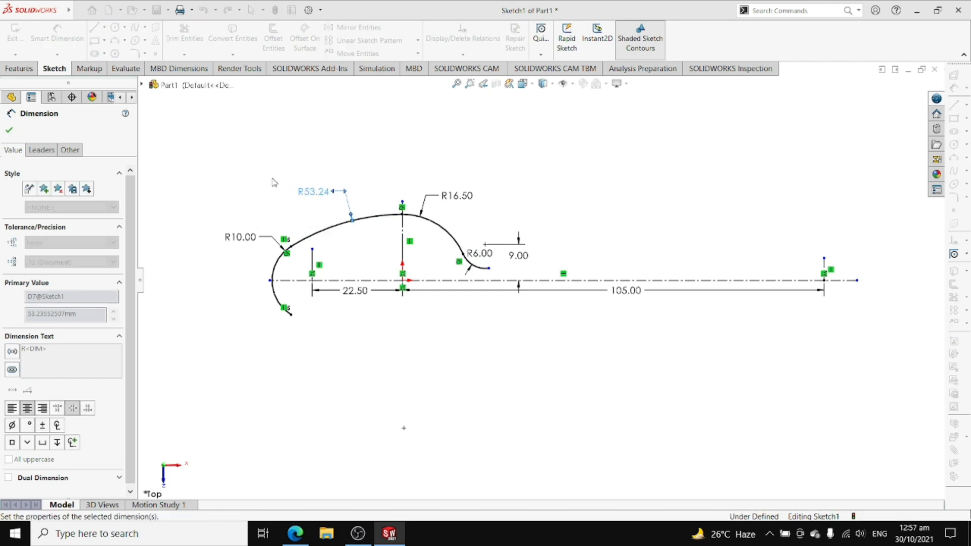
Draw a centerpoint half-circle arc of about 11.8 mm radius, bulging right, centered on the base of the right vertical construction line
{"action": "left_click", "coordinate": [124, 40]}
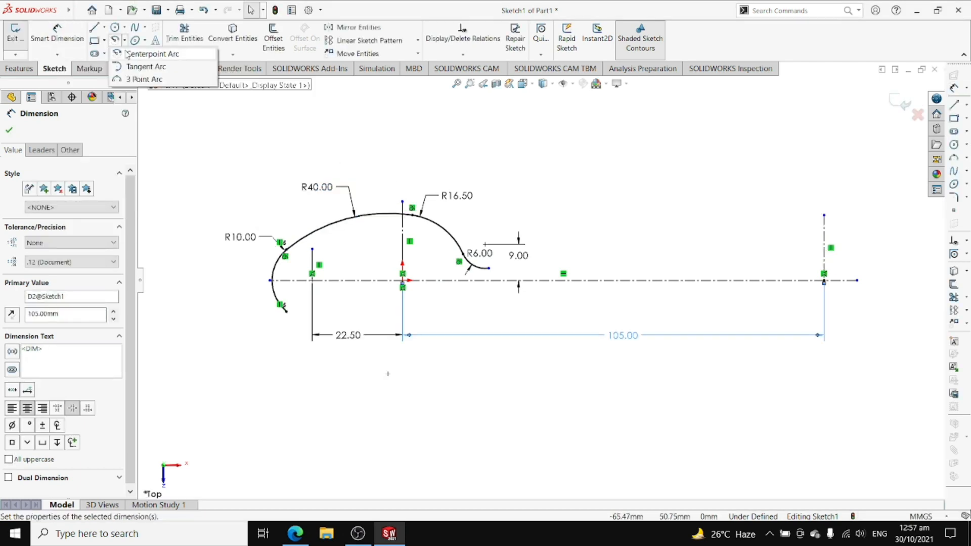
{"action": "left_click", "coordinate": [137, 50]}
{"action": "left_click", "coordinate": [824, 279]}
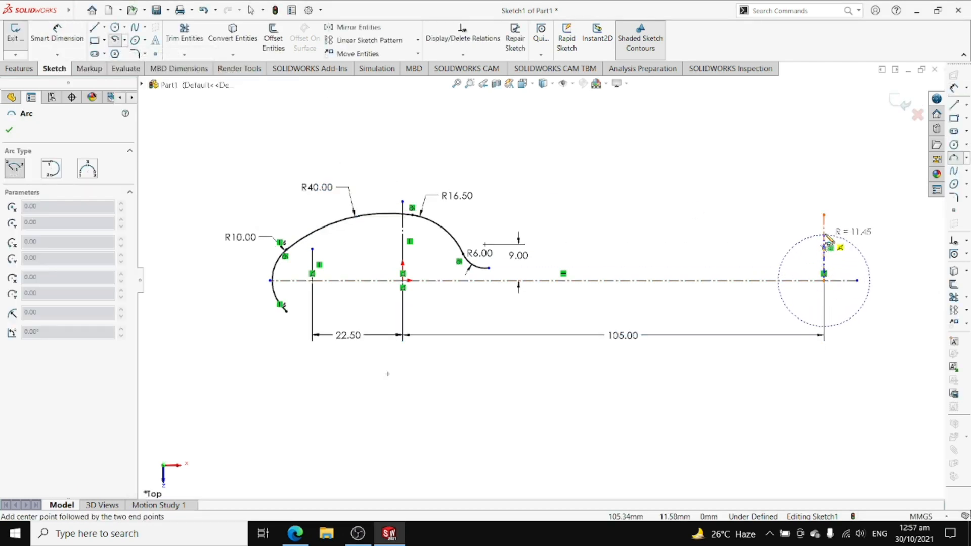
{"action": "left_click", "coordinate": [824, 233]}
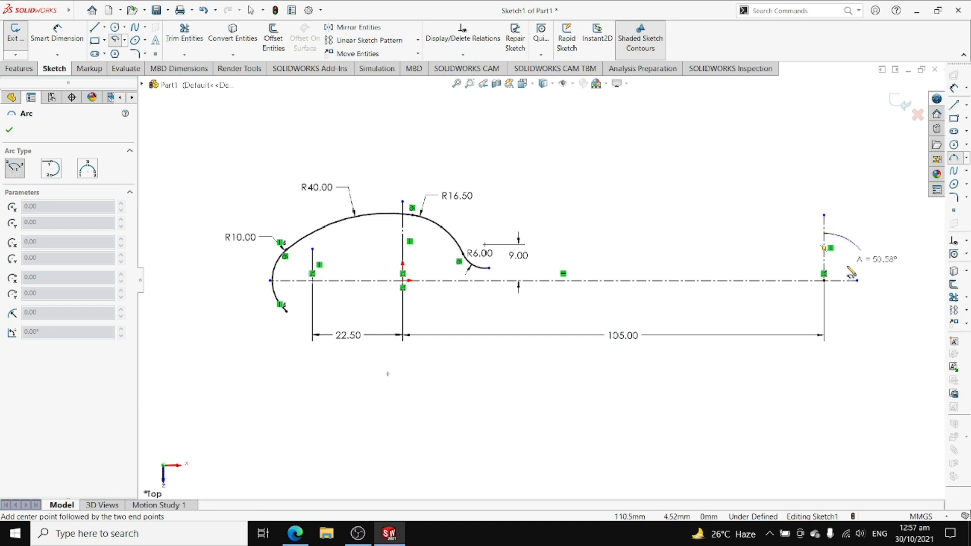
{"action": "left_click", "coordinate": [825, 327]}
{"action": "key", "text": "Escape"}
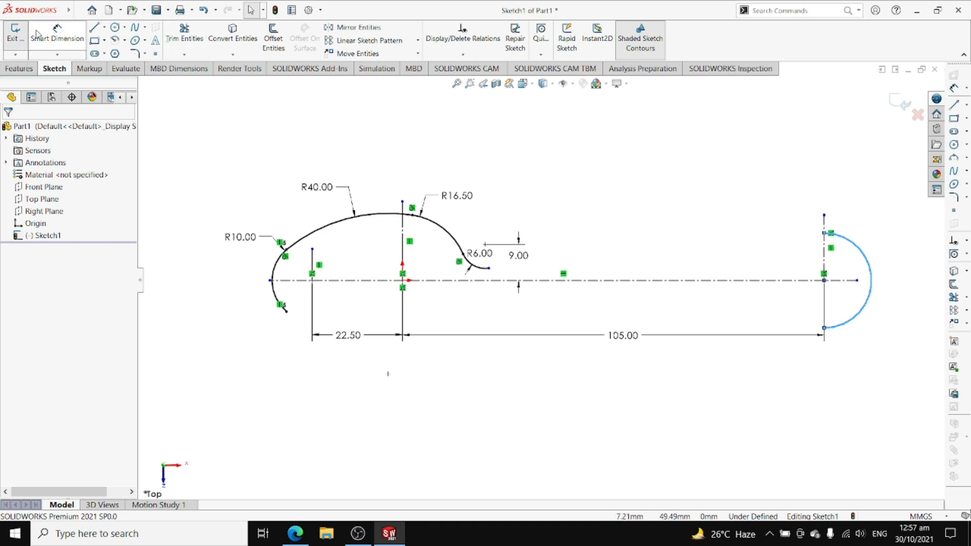
Dimension the radius of the half-circle arc at the profile's right end as 6 mm
{"action": "left_click", "coordinate": [60, 36]}
{"action": "left_click", "coordinate": [863, 254]}
{"action": "left_click", "coordinate": [880, 233]}
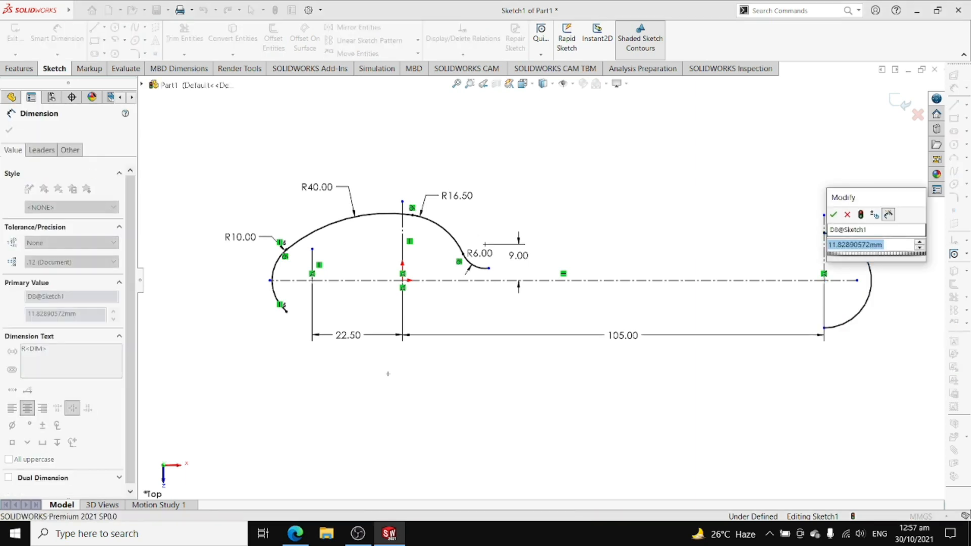
{"action": "type", "text": "6"}
{"action": "key", "text": "Return"}
Draw a shallow three-point arc from the end of the small R6 arc to the upper endpoint of the right-end half-circle
{"action": "left_click", "coordinate": [125, 41]}
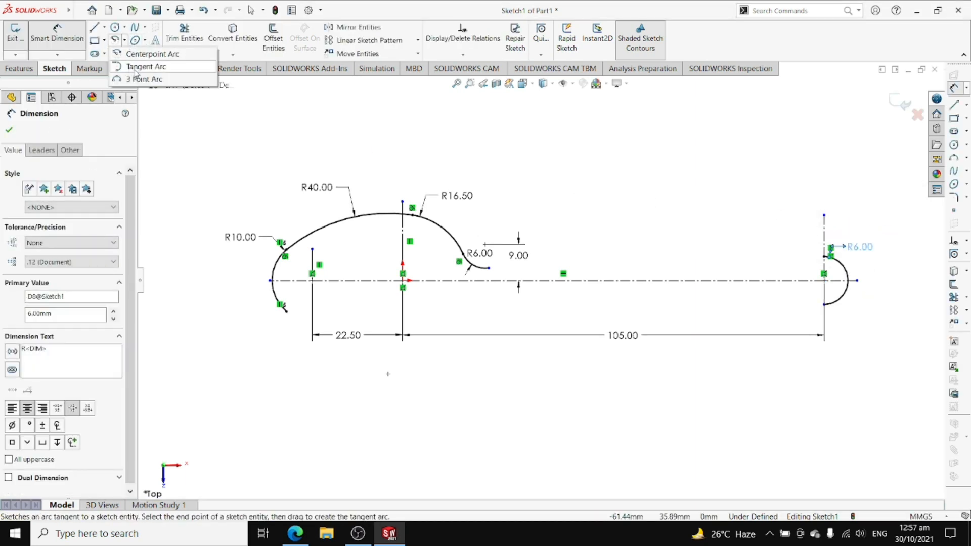
{"action": "left_click", "coordinate": [147, 80]}
{"action": "left_click", "coordinate": [488, 268]}
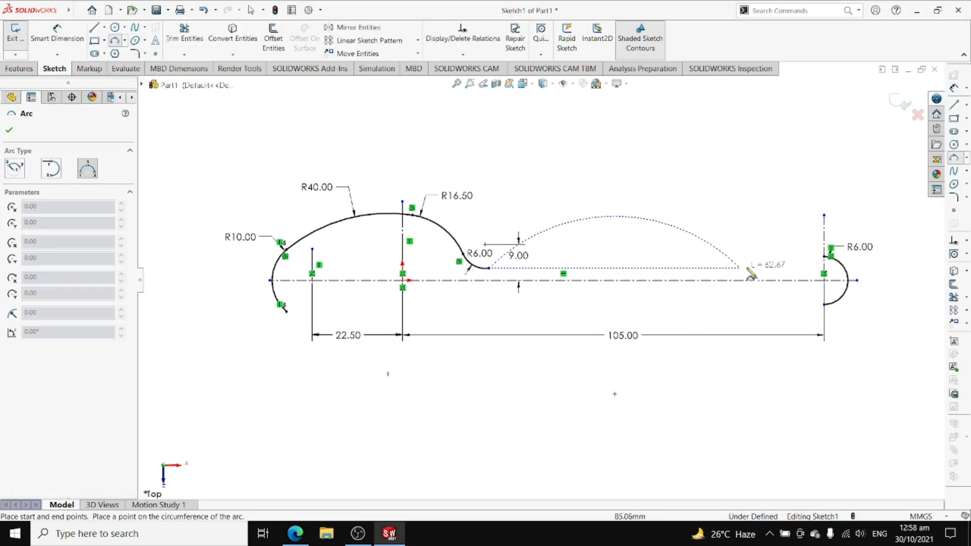
{"action": "left_click", "coordinate": [830, 257]}
{"action": "left_click", "coordinate": [656, 261]}
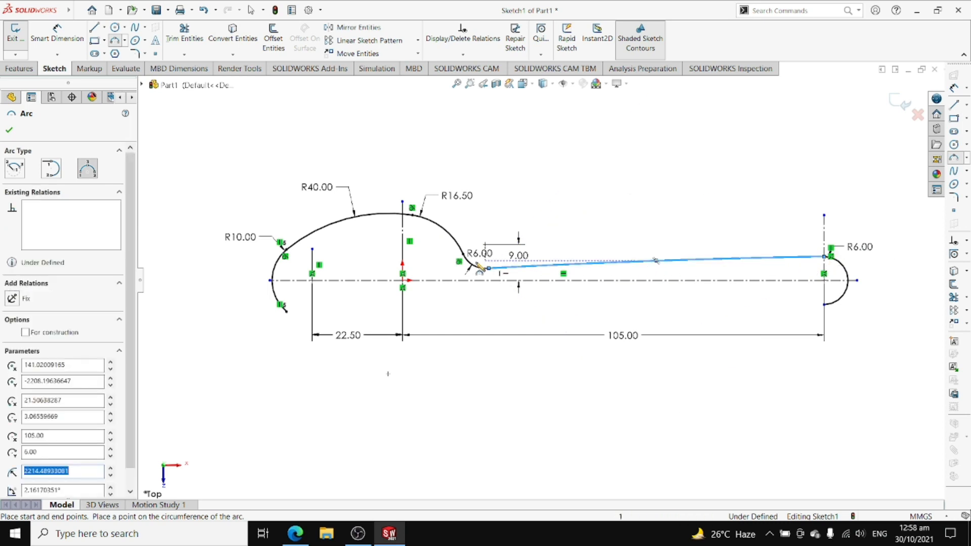
{"action": "key", "text": "Escape"}
Make the long handle arc tangent to the small R6 arc at their shared endpoint
{"action": "left_click", "coordinate": [489, 269]}
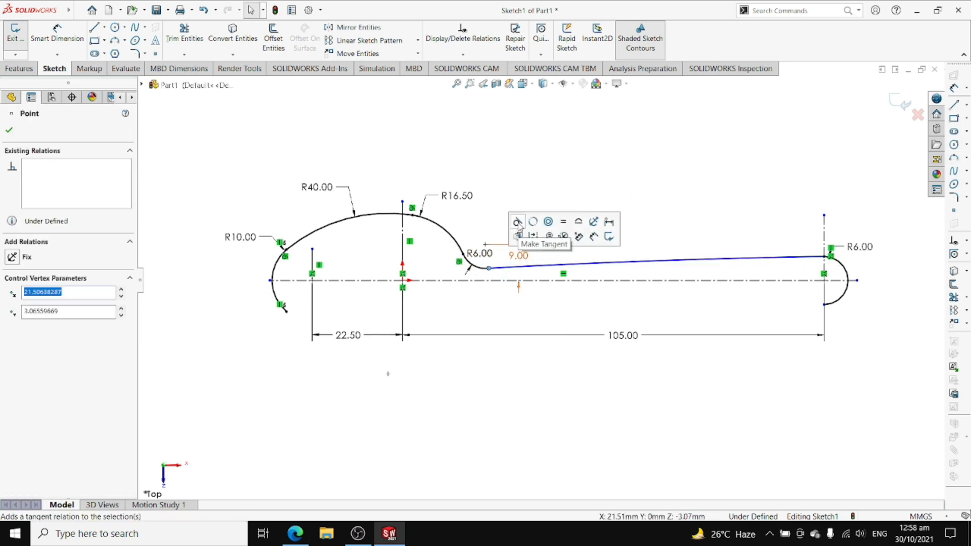
{"action": "left_click", "coordinate": [578, 172]}
{"action": "left_click", "coordinate": [489, 267]}
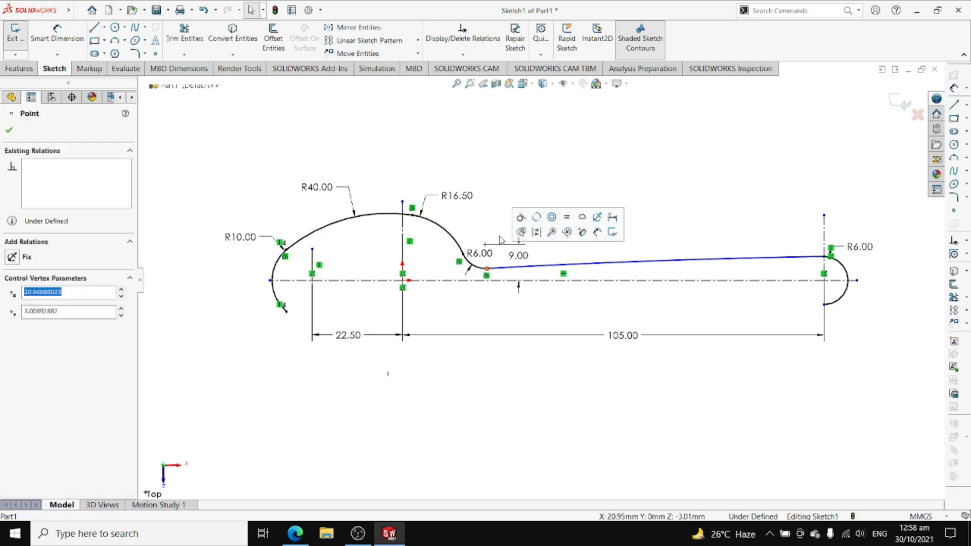
{"action": "left_click", "coordinate": [521, 218]}
Dimension the radius of the long handle arc as 600 mm
{"action": "left_click", "coordinate": [57, 35]}
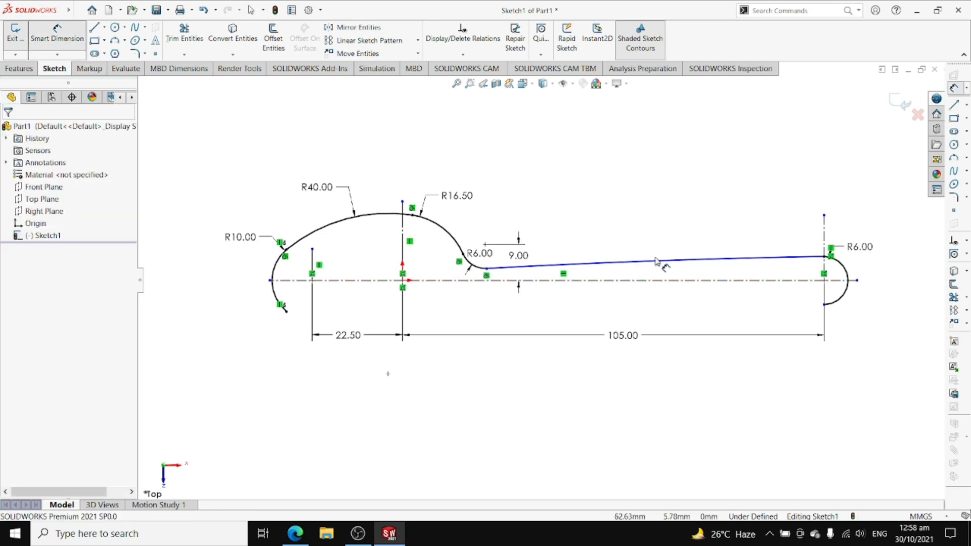
{"action": "left_click", "coordinate": [678, 259]}
{"action": "left_click", "coordinate": [648, 237]}
{"action": "type", "text": "600"}
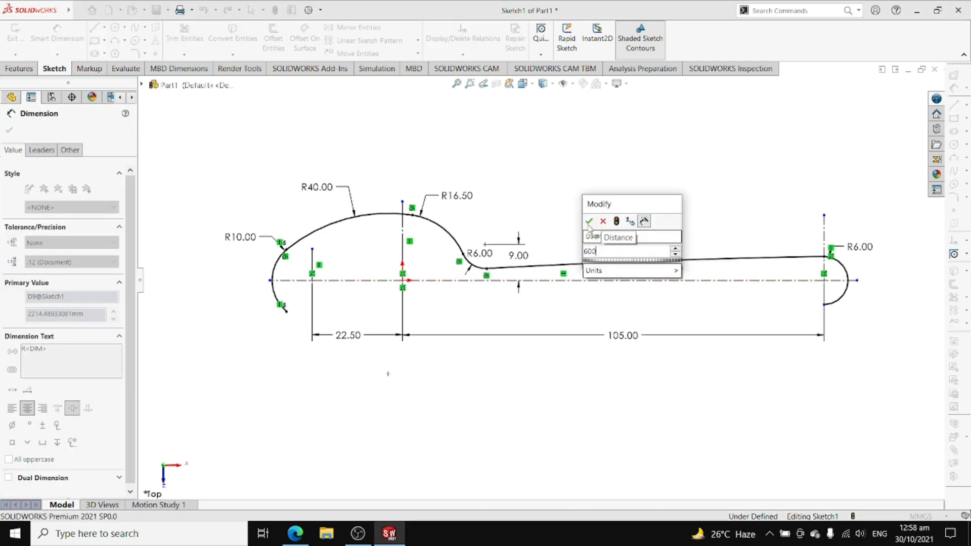
{"action": "key", "text": "Return"}
{"action": "left_click", "coordinate": [708, 207]}
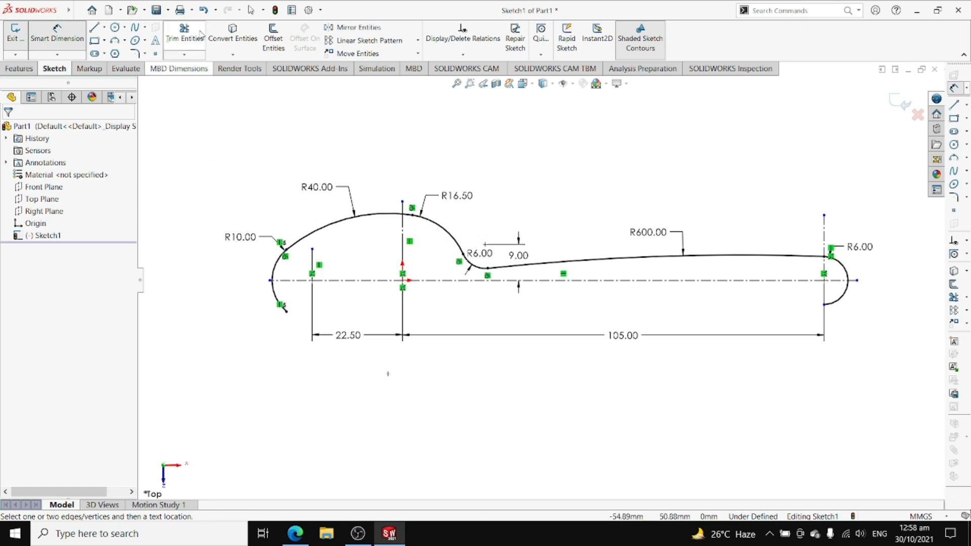
Mirror the R40, R16.5, small R6 and R600 arcs about the horizontal centerline with Copy enabled
{"action": "left_click", "coordinate": [355, 28]}
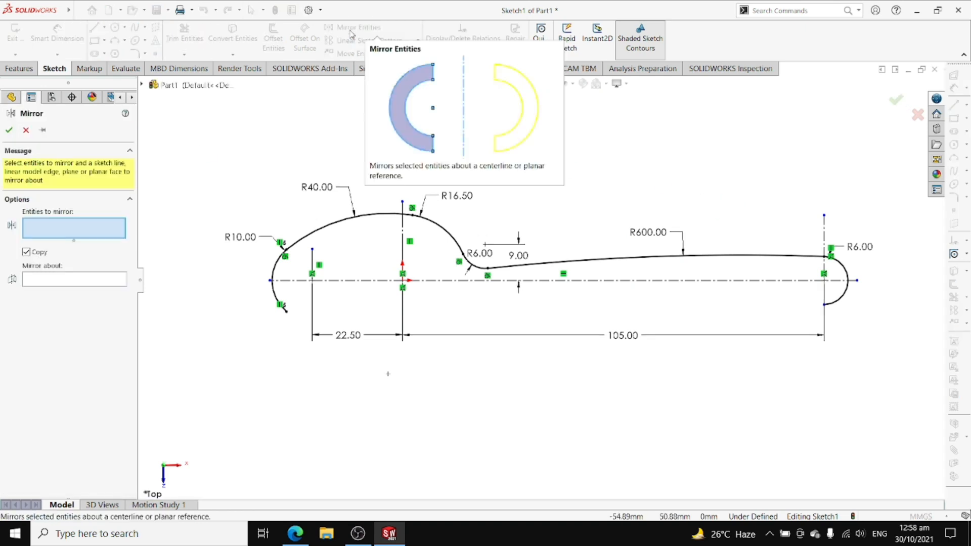
{"action": "left_click", "coordinate": [305, 236]}
{"action": "left_click", "coordinate": [444, 226]}
{"action": "left_click", "coordinate": [482, 268]}
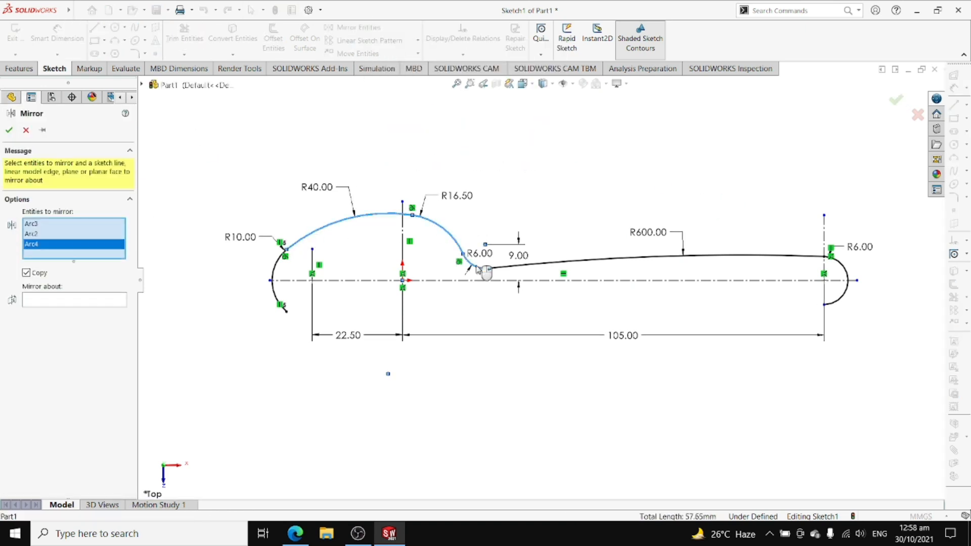
{"action": "left_click", "coordinate": [536, 263]}
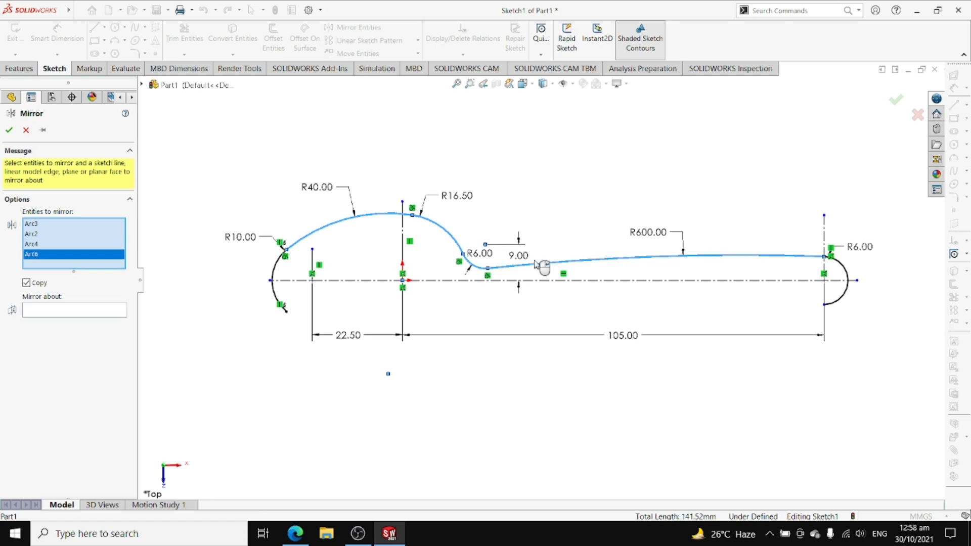
{"action": "left_click", "coordinate": [478, 280]}
{"action": "left_click", "coordinate": [9, 130]}
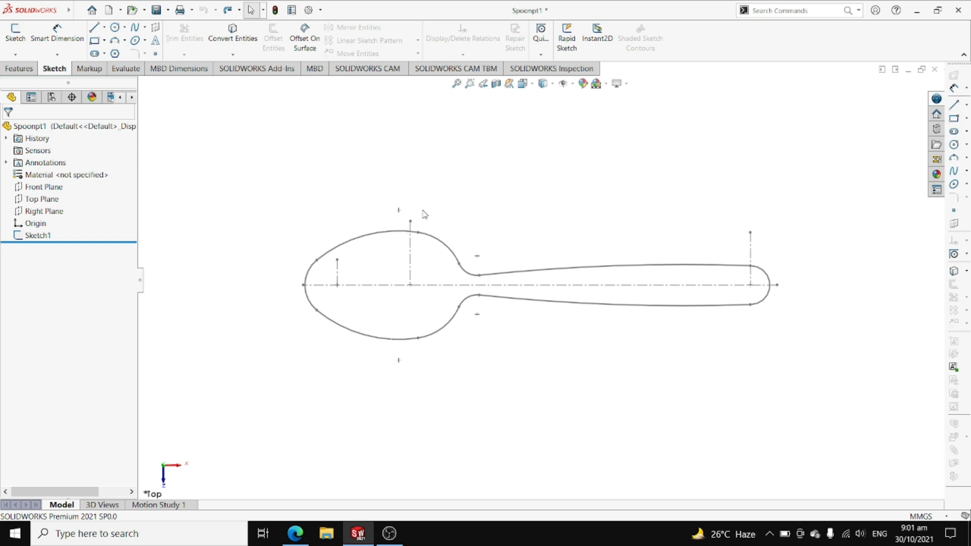
Start a sketch on the Front Plane and draw a three-point arc below the profile's right half, sagging downward and rising to the right
{"action": "left_click", "coordinate": [39, 188]}
{"action": "left_click", "coordinate": [42, 176]}
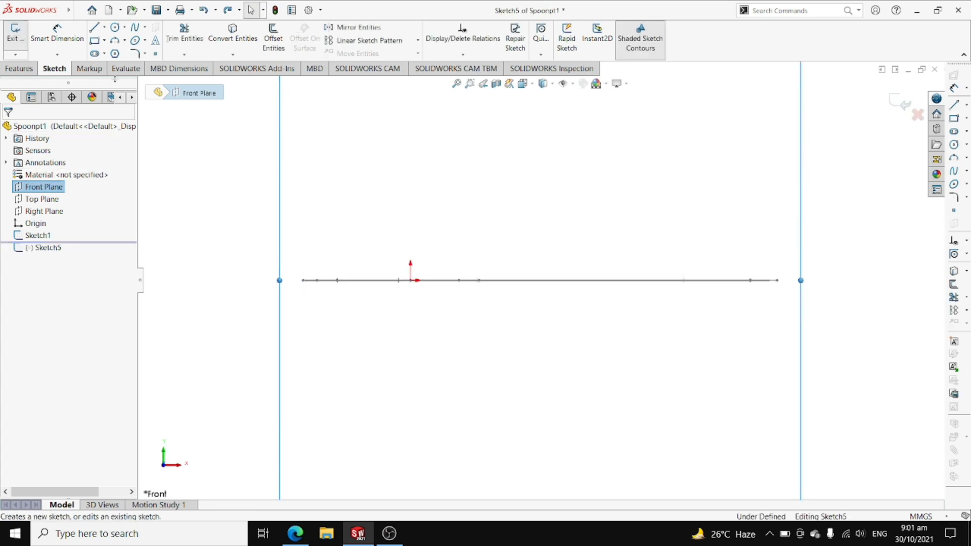
{"action": "left_click", "coordinate": [124, 41]}
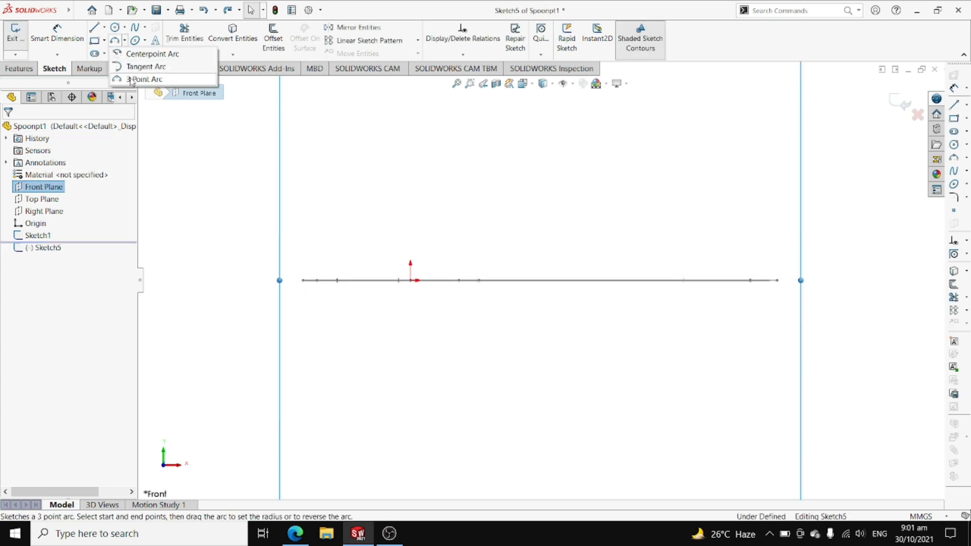
{"action": "left_click", "coordinate": [771, 355]}
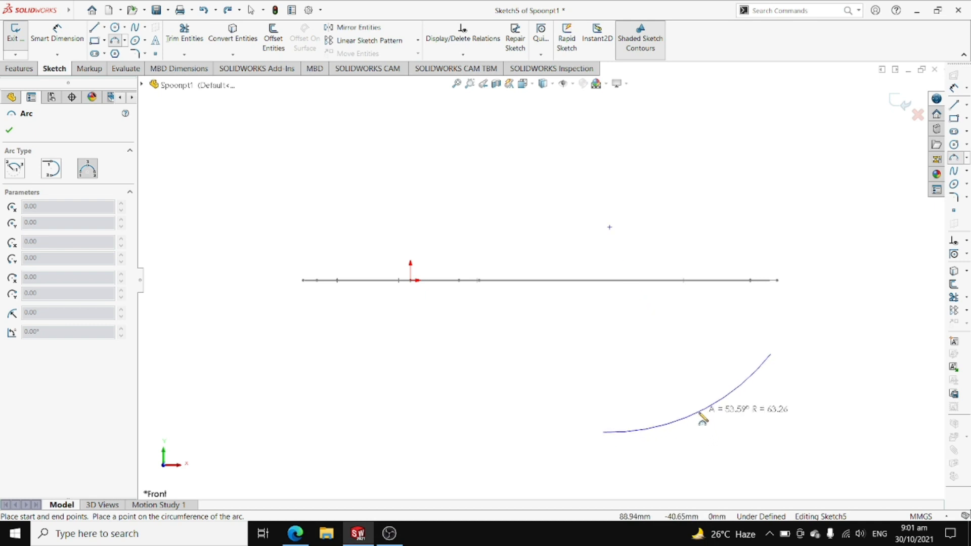
{"action": "left_click", "coordinate": [696, 411]}
{"action": "key", "text": "Escape"}
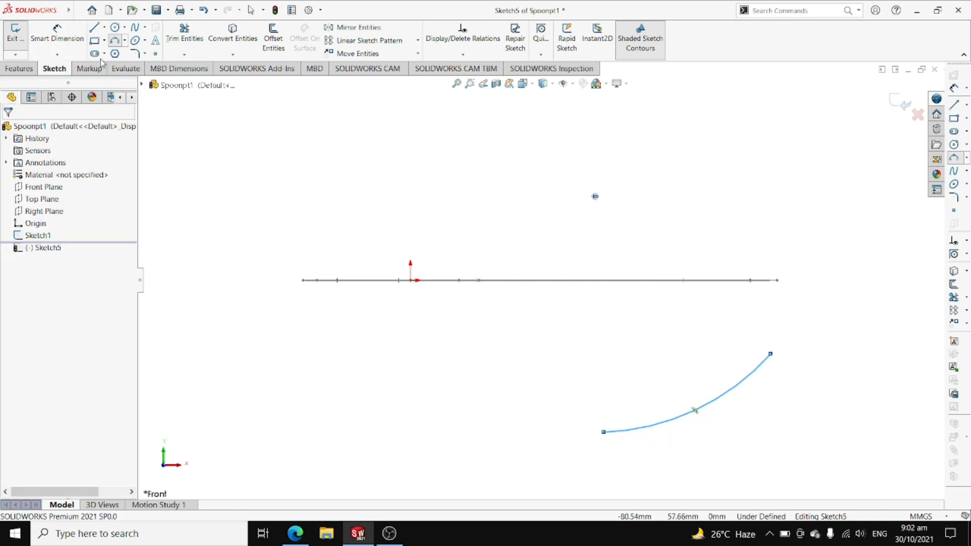
Add a short upward-bulging three-point arc of about 15.45 mm radius at the left endpoint of the first arc
{"action": "left_click", "coordinate": [125, 40]}
{"action": "left_click", "coordinate": [151, 80]}
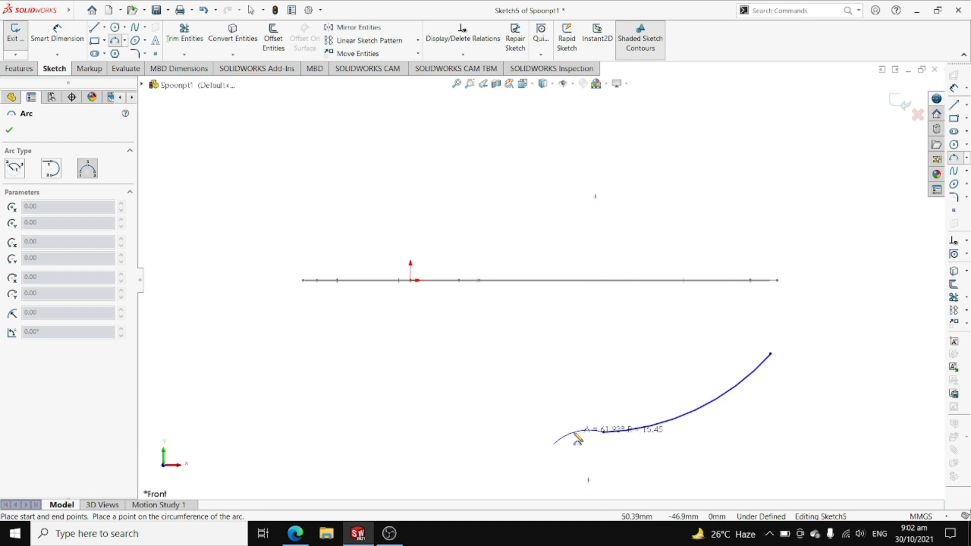
{"action": "left_click", "coordinate": [554, 444]}
{"action": "left_click", "coordinate": [555, 444]}
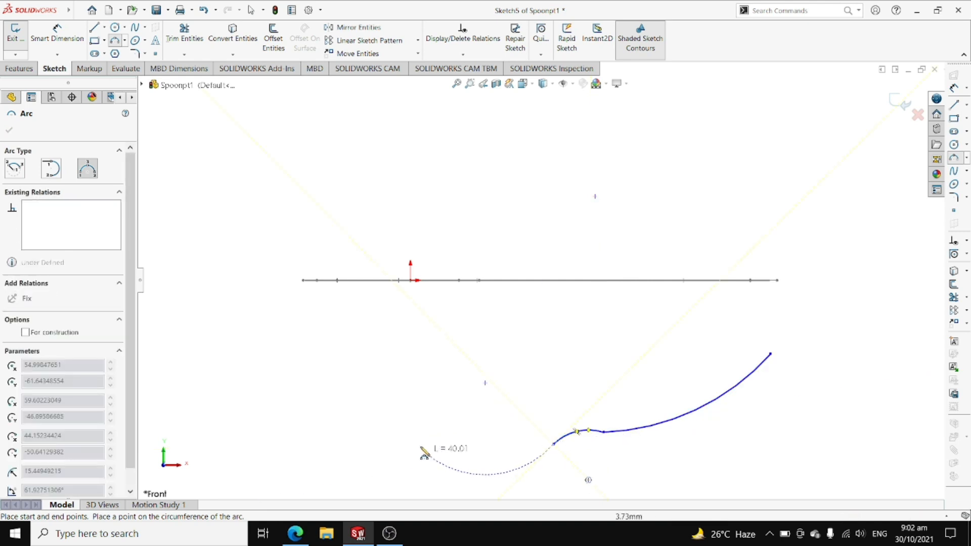
{"action": "left_click", "coordinate": [369, 427]}
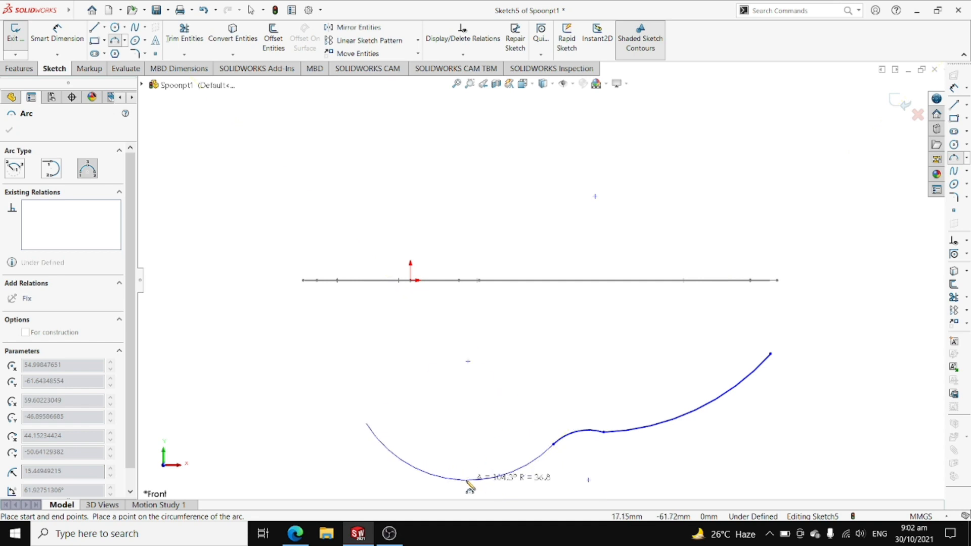
{"action": "key", "text": "Escape"}
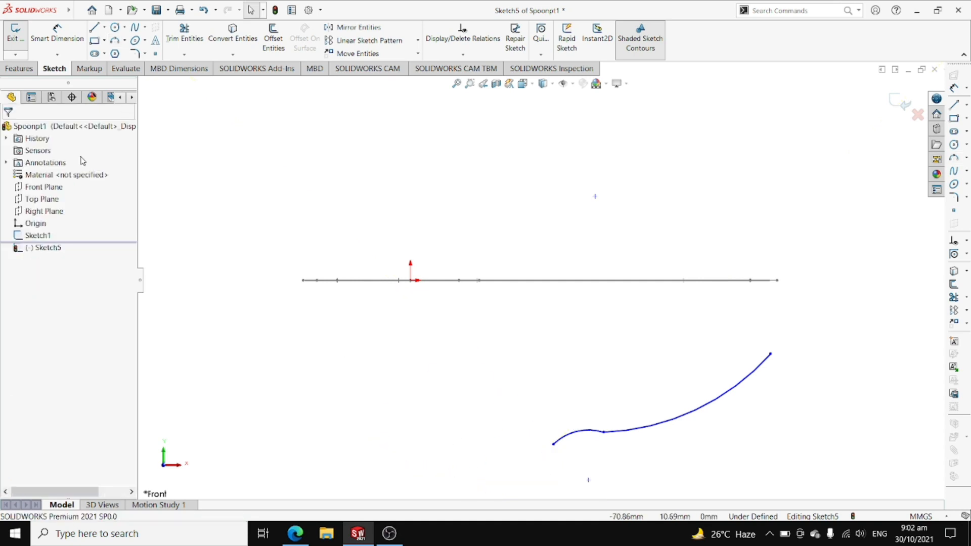
{"action": "left_click", "coordinate": [125, 41]}
{"action": "left_click", "coordinate": [130, 76]}
{"action": "left_click_drag", "start_coordinate": [554, 445], "coordinate": [436, 483]}
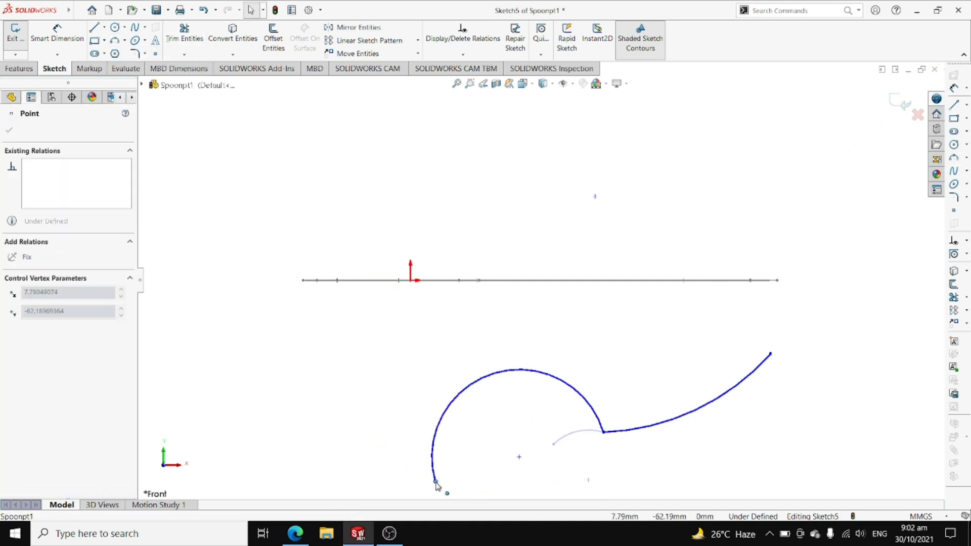
{"action": "key", "text": "ctrl+z"}
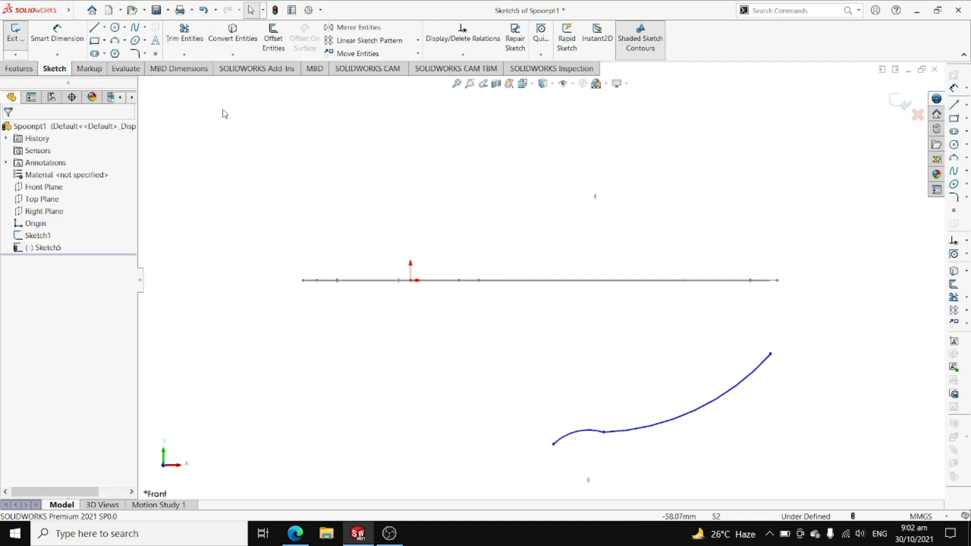
Draw a downward-bulging three-point arc of about 38.34 mm radius, extending left from the short arc's left endpoint
{"action": "left_click", "coordinate": [124, 40]}
{"action": "left_click", "coordinate": [130, 76]}
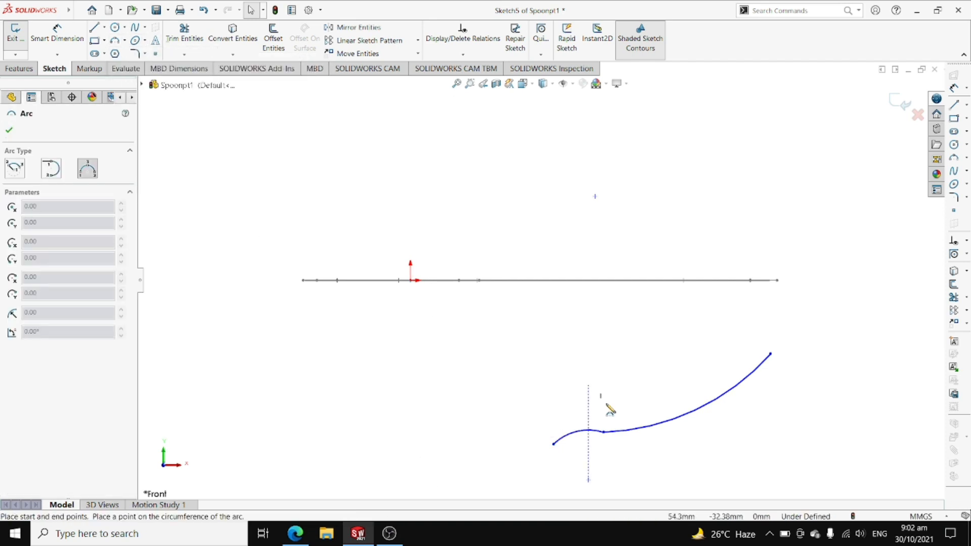
{"action": "left_click", "coordinate": [554, 445]}
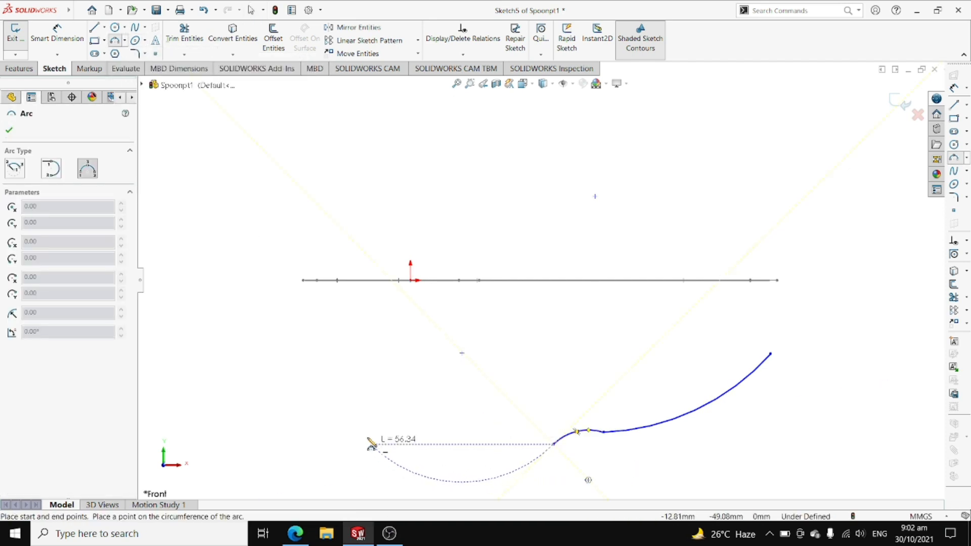
{"action": "left_click", "coordinate": [471, 483]}
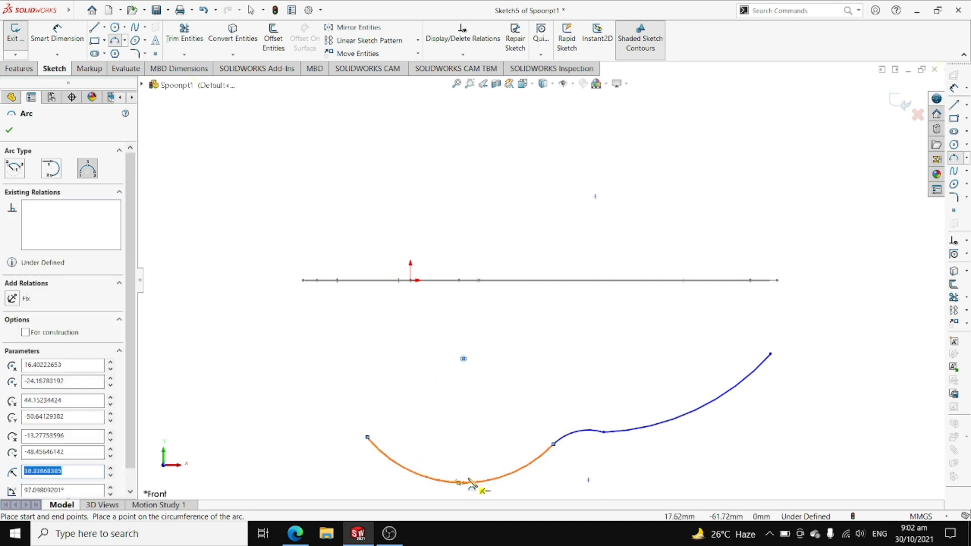
{"action": "left_click", "coordinate": [9, 130]}
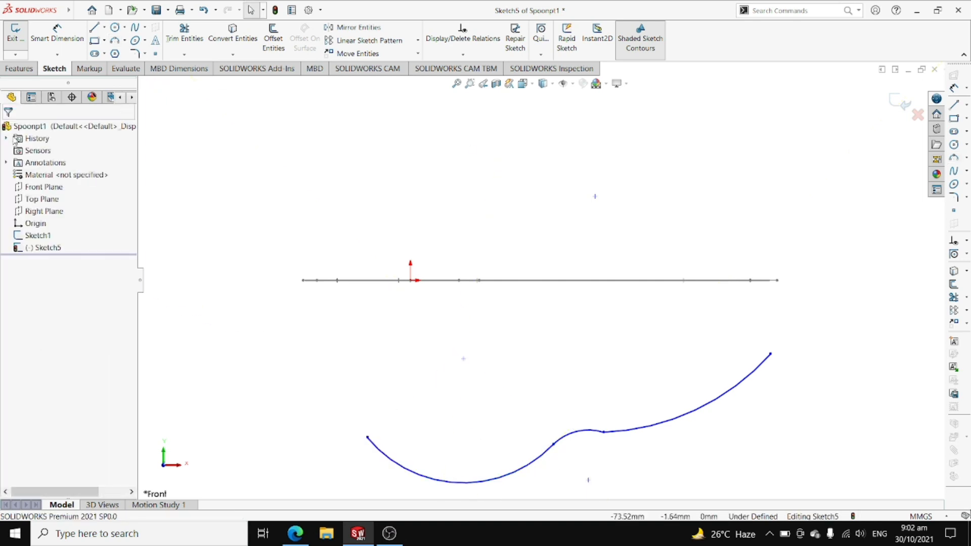
Make the short middle arc tangent to the neighbouring arcs at both of its endpoints
{"action": "scroll", "coordinate": [559, 325], "scroll_direction": "down", "scroll_amount": 2}
{"action": "scroll", "coordinate": [563, 326], "scroll_direction": "up", "scroll_amount": 3}
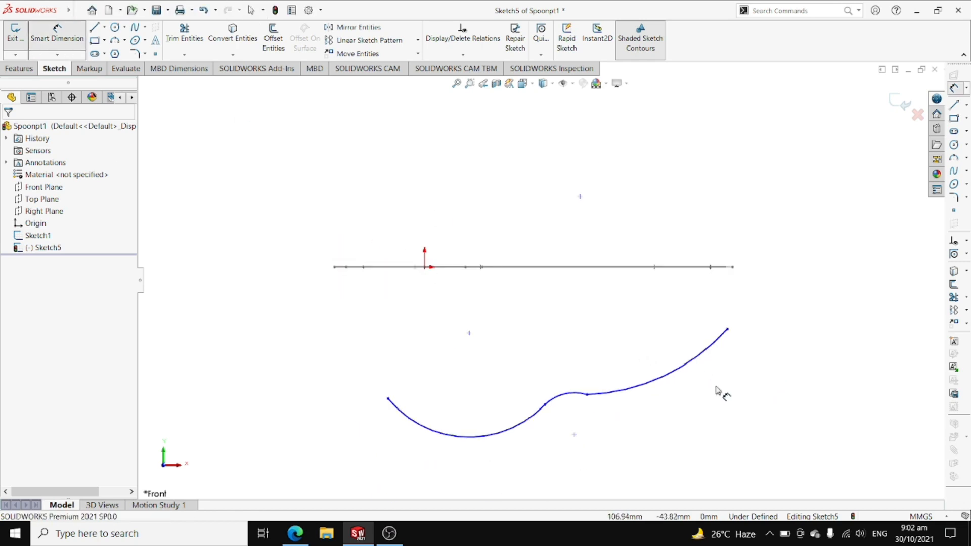
{"action": "left_click", "coordinate": [545, 406]}
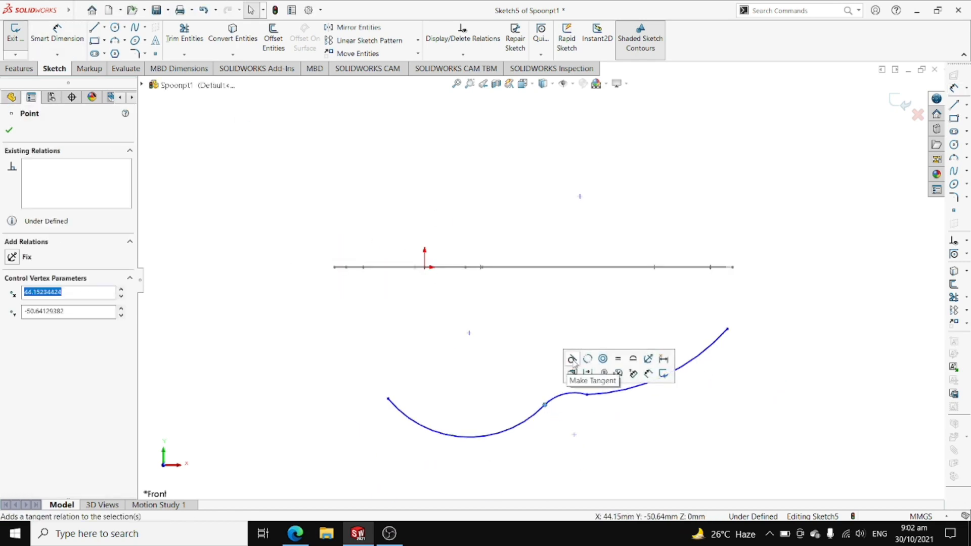
{"action": "left_click", "coordinate": [586, 394]}
{"action": "left_click", "coordinate": [421, 392]}
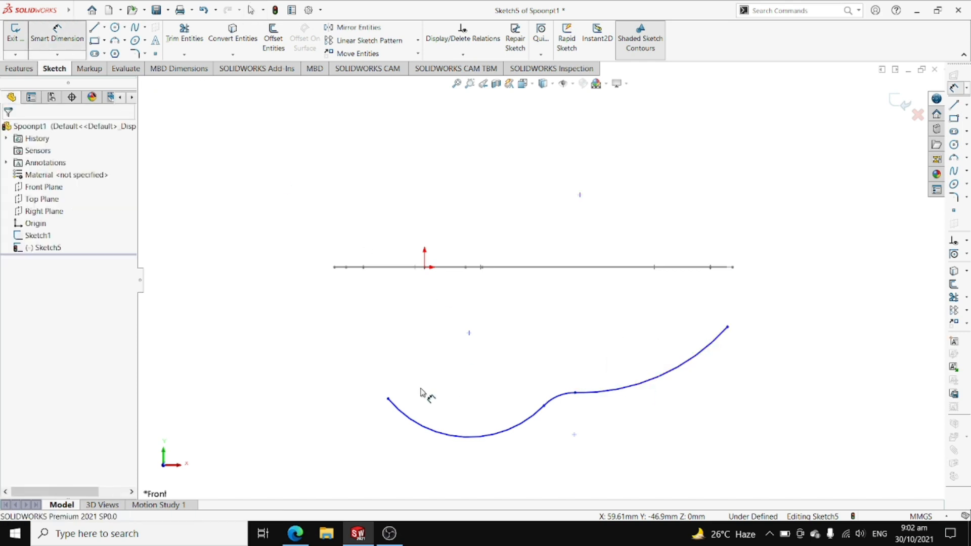
Dimension the straight distance between the right arc's two endpoints as 84 mm
{"action": "left_click", "coordinate": [728, 326]}
{"action": "left_click", "coordinate": [576, 393]}
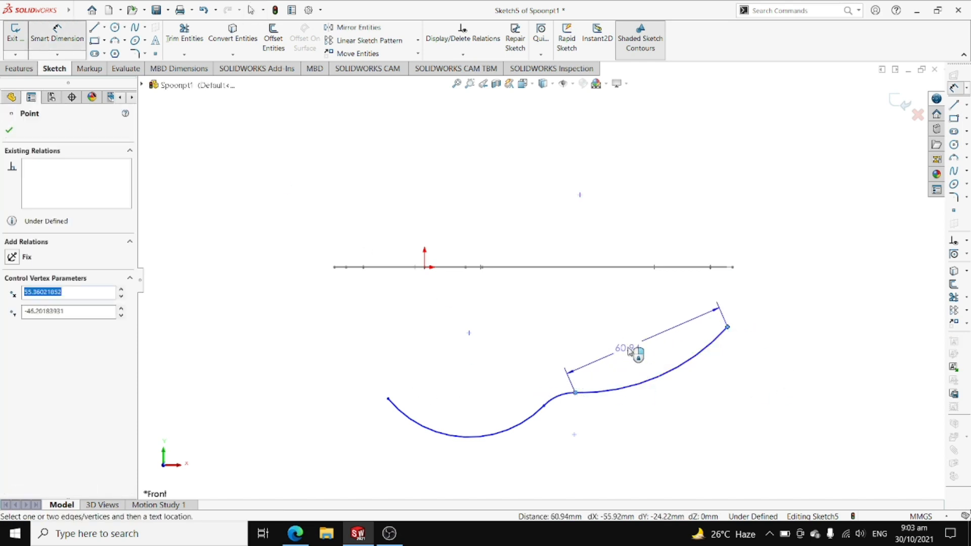
{"action": "left_click", "coordinate": [635, 351]}
{"action": "type", "text": "8"}
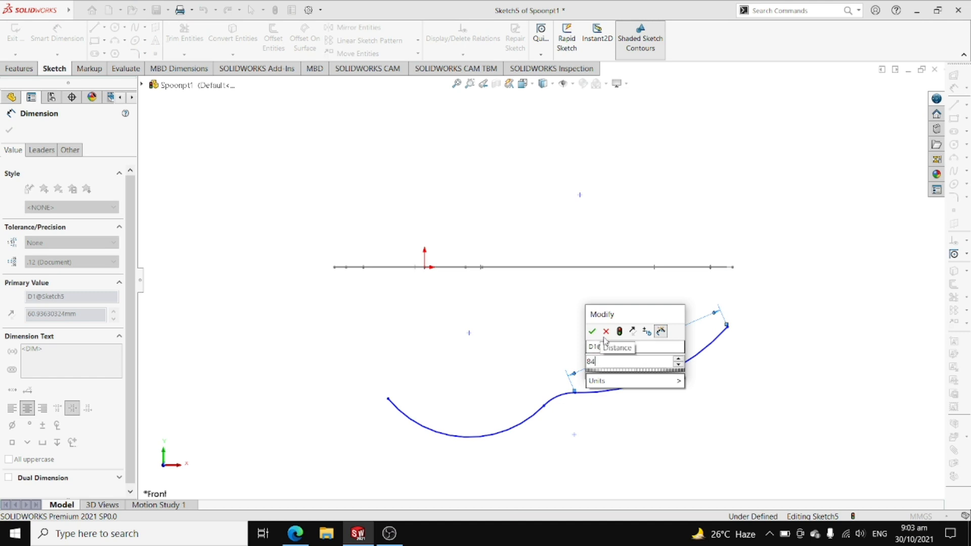
{"action": "type", "text": "4"}
{"action": "key", "text": "Return"}
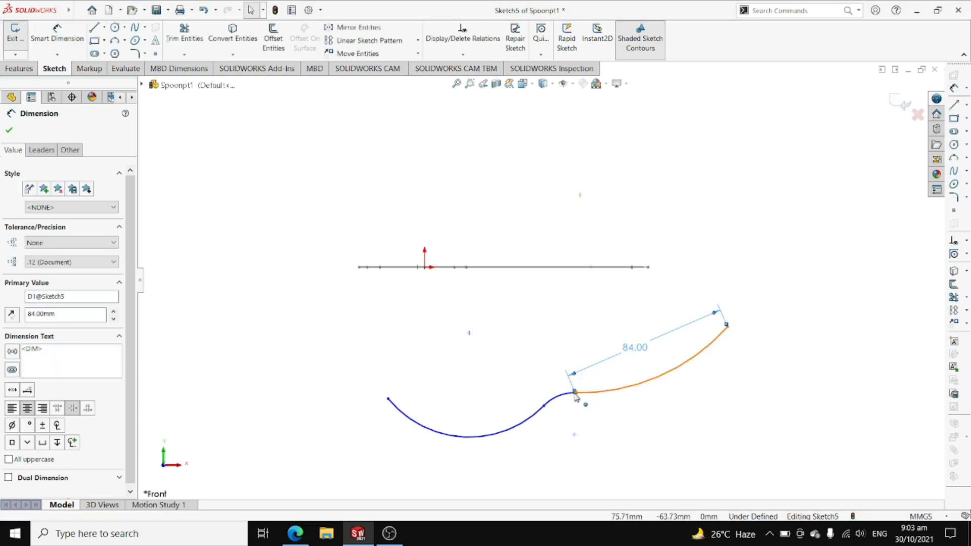
Dimension the horizontal distance between the short middle arc's two endpoints as 12 mm
{"action": "left_click", "coordinate": [544, 406]}
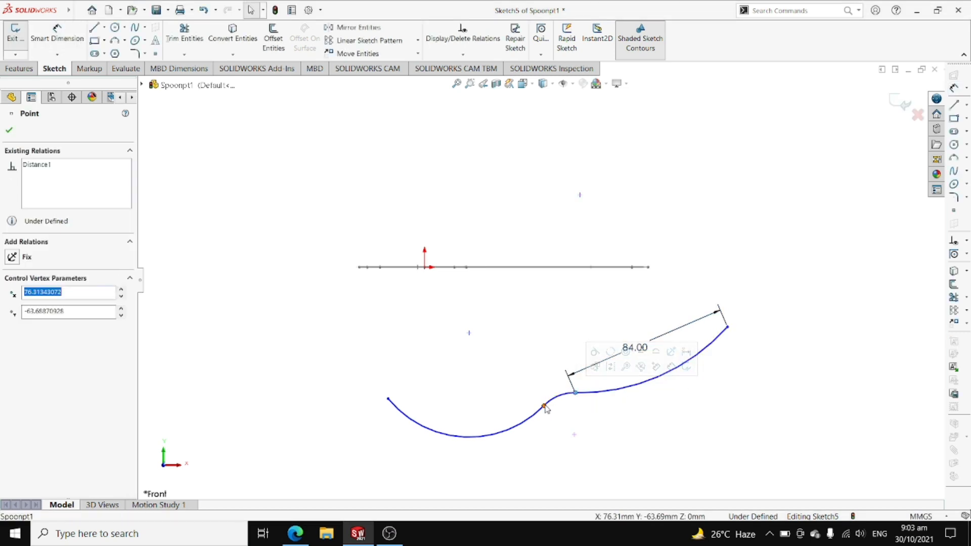
{"action": "left_click", "coordinate": [39, 46]}
{"action": "left_click", "coordinate": [544, 406]}
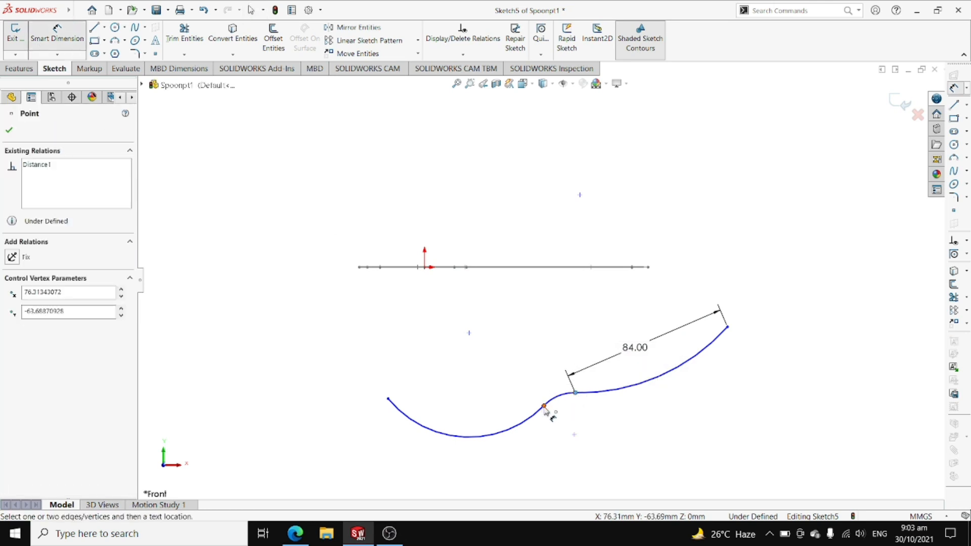
{"action": "left_click", "coordinate": [545, 406]}
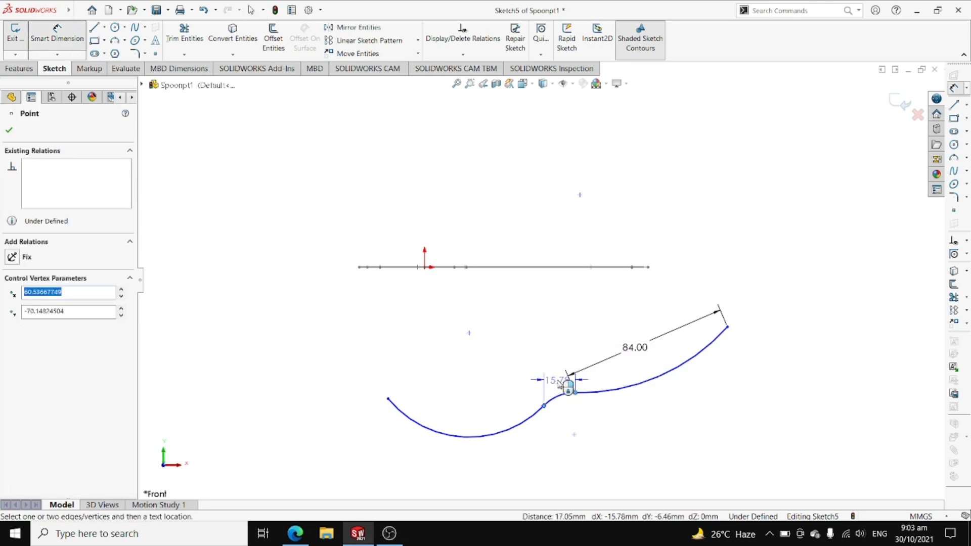
{"action": "left_click", "coordinate": [558, 385]}
{"action": "type", "text": "2"}
{"action": "key", "text": "Return"}
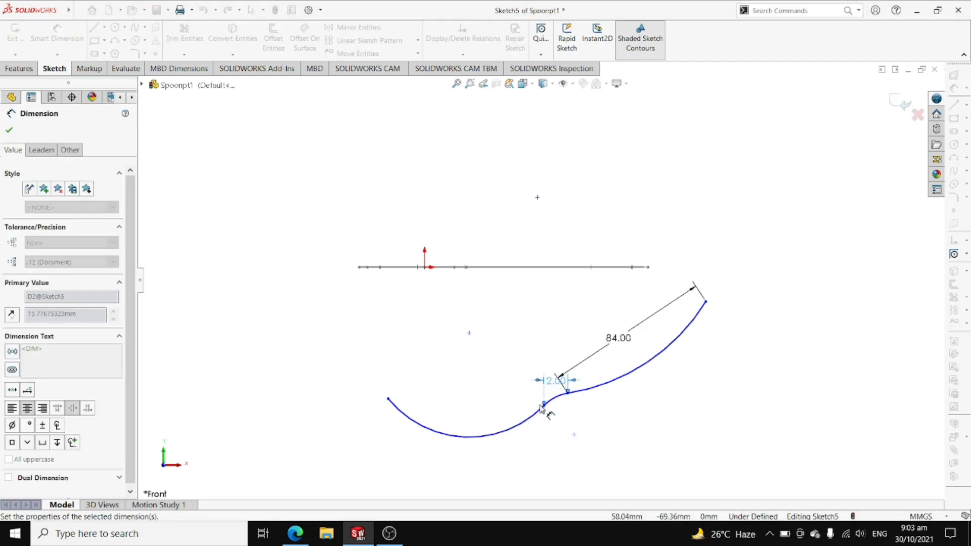
Dimension the horizontal distance between the left arc's two endpoints as 54 mm
{"action": "left_click", "coordinate": [544, 406]}
{"action": "left_click", "coordinate": [388, 399]}
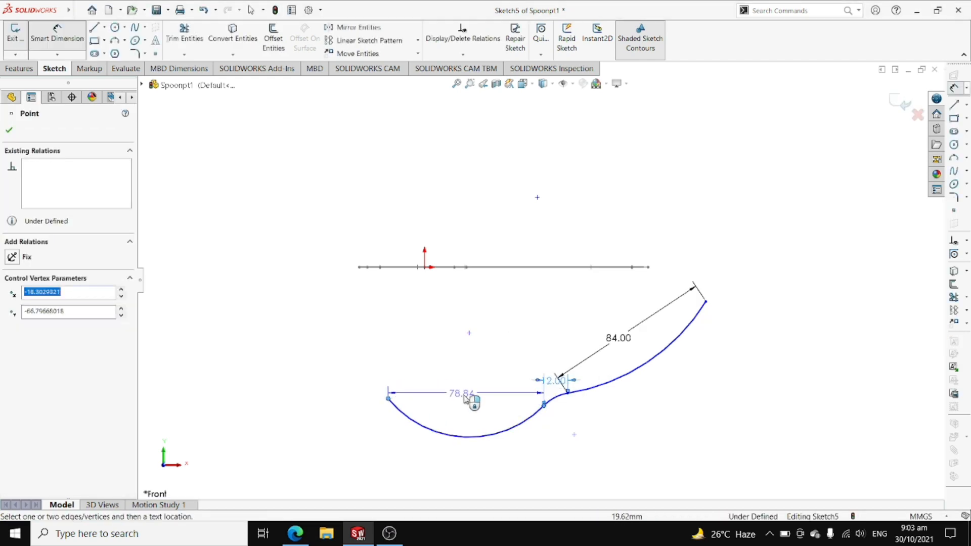
{"action": "left_click", "coordinate": [466, 396]}
{"action": "left_click", "coordinate": [425, 376]}
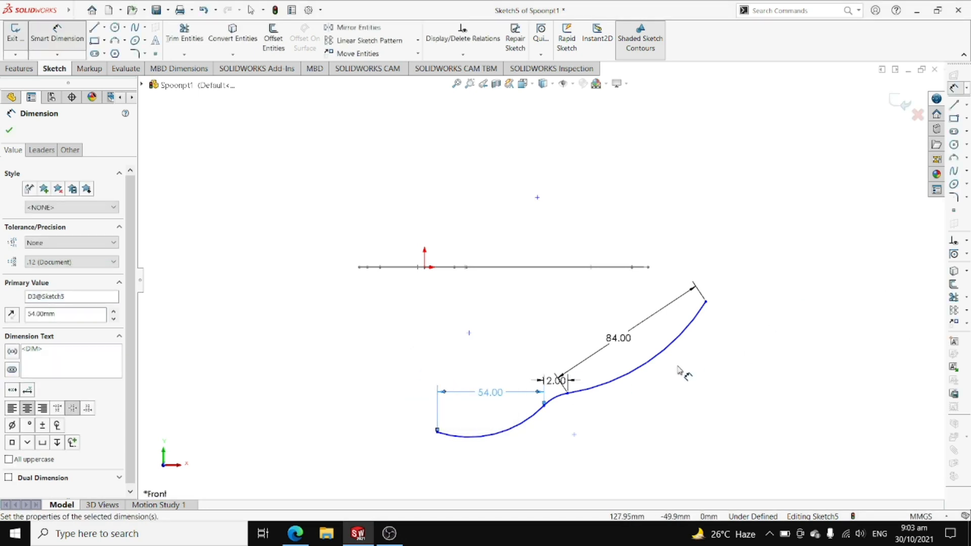
Dimension the long right arc's radius as 500 mm
{"action": "left_click", "coordinate": [663, 357]}
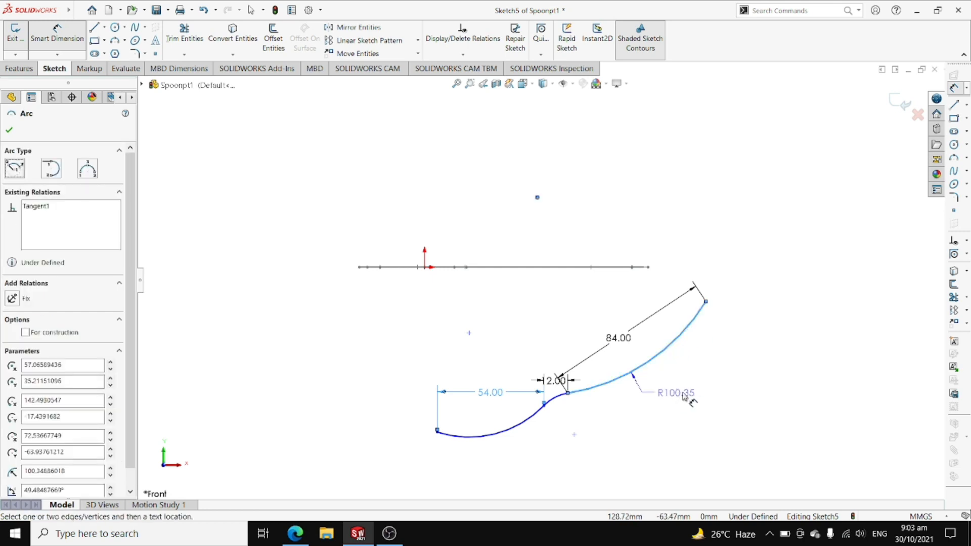
{"action": "left_click", "coordinate": [649, 368]}
{"action": "type", "text": "500"}
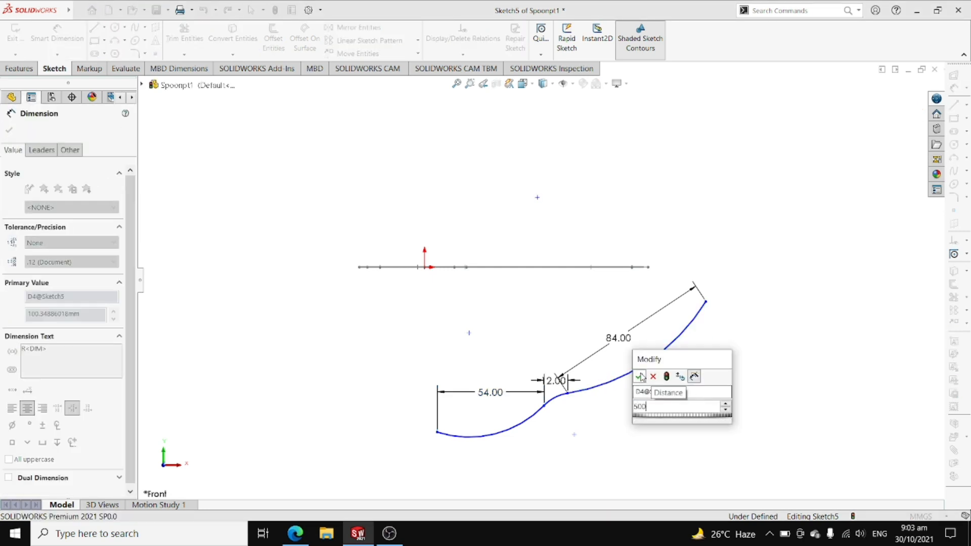
{"action": "left_click", "coordinate": [640, 376]}
Dimension the short middle arc's radius as 20 mm
{"action": "left_click", "coordinate": [559, 402]}
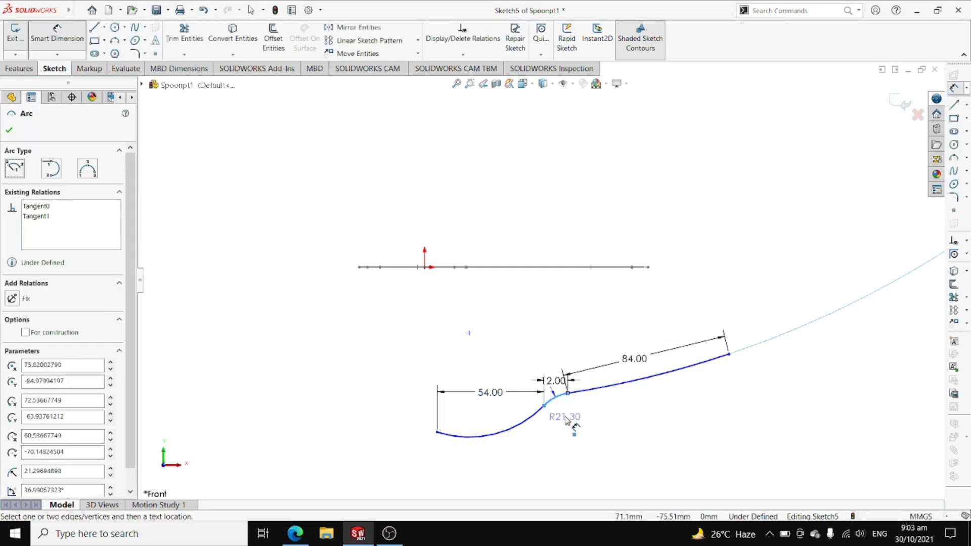
{"action": "left_click", "coordinate": [566, 420]}
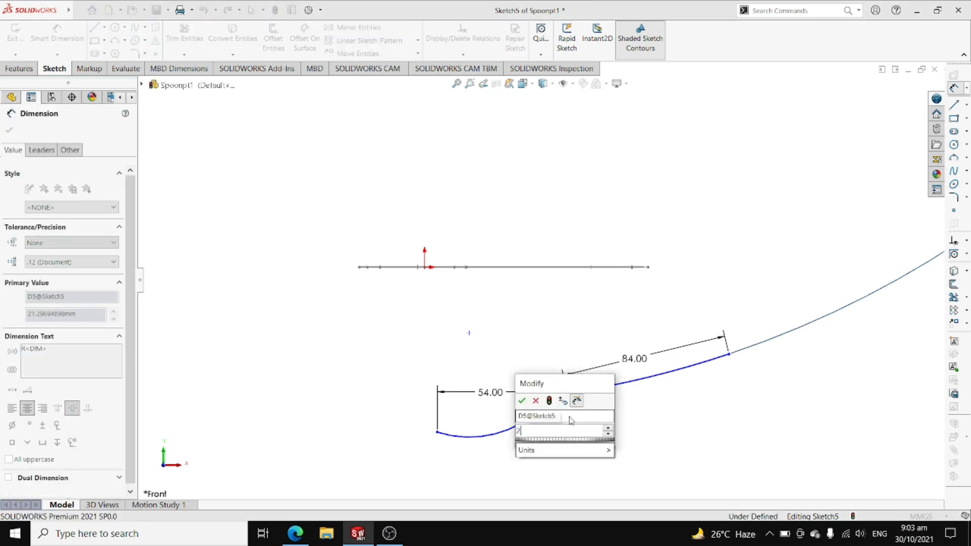
{"action": "type", "text": "20"}
{"action": "key", "text": "Return"}
Dimension the left bowl arc's radius as 40 mm
{"action": "left_click", "coordinate": [501, 434]}
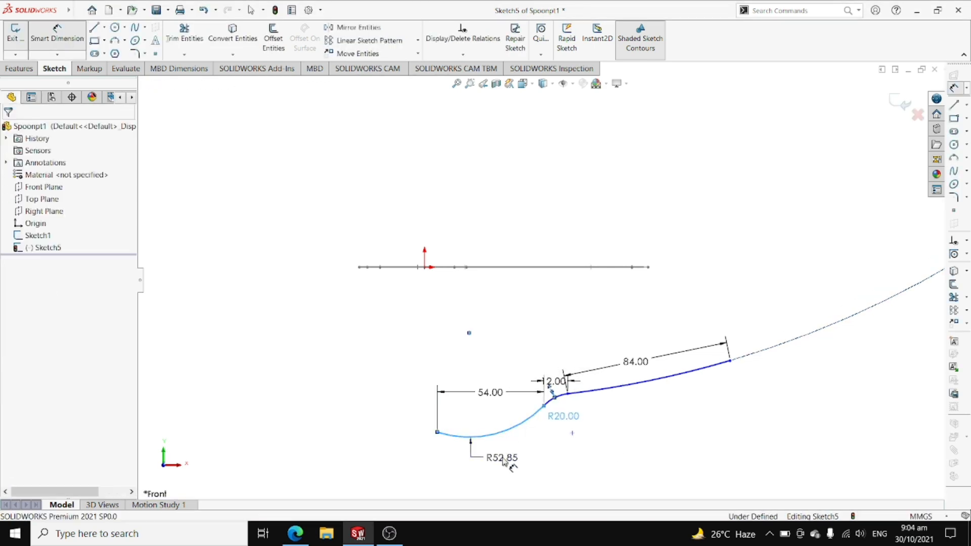
{"action": "left_click", "coordinate": [461, 442]}
{"action": "type", "text": "40"}
{"action": "left_click", "coordinate": [459, 442]}
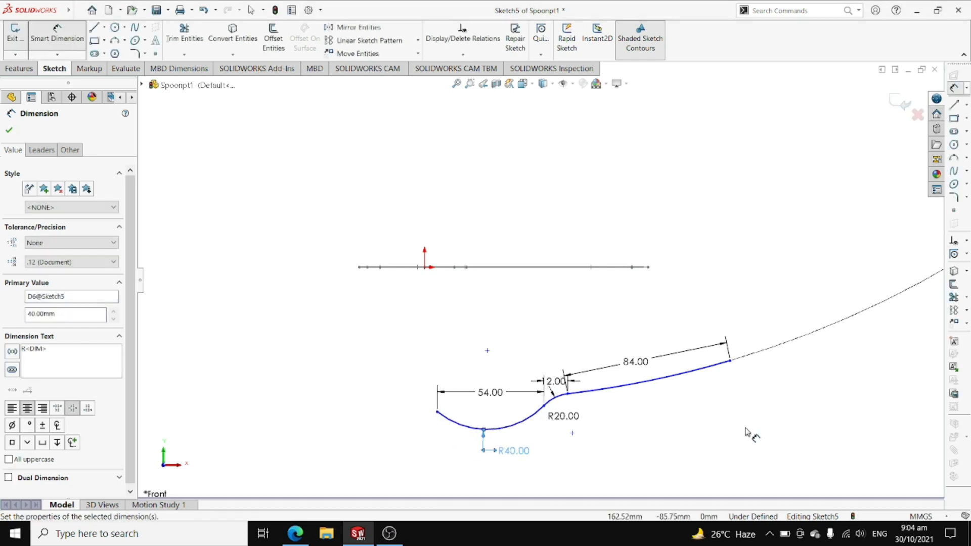
Move the R500 radius dimension close to the right end of the long arc
{"action": "key", "text": "Escape"}
{"action": "scroll", "coordinate": [759, 422], "scroll_direction": "down", "scroll_amount": 2}
{"action": "key", "text": "f"}
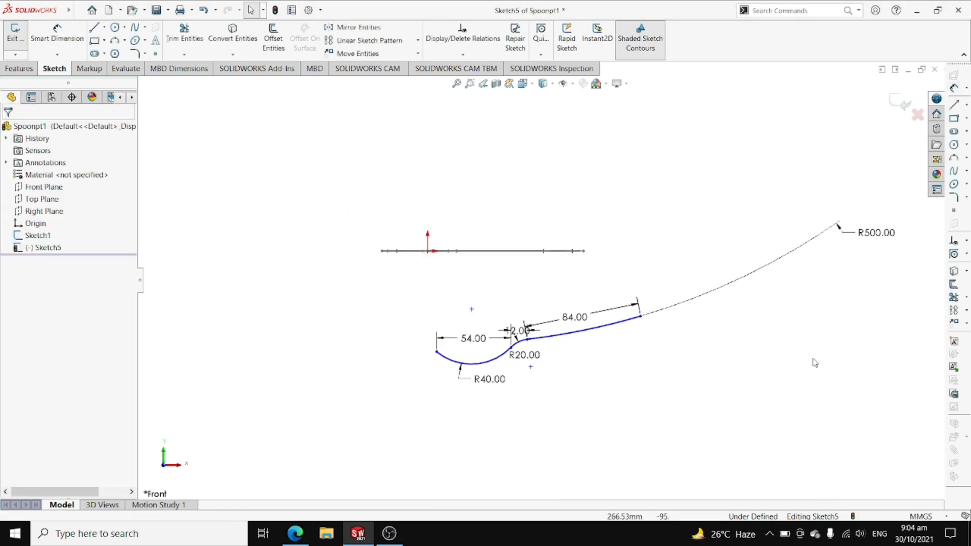
{"action": "left_click_drag", "start_coordinate": [877, 233], "coordinate": [689, 313]}
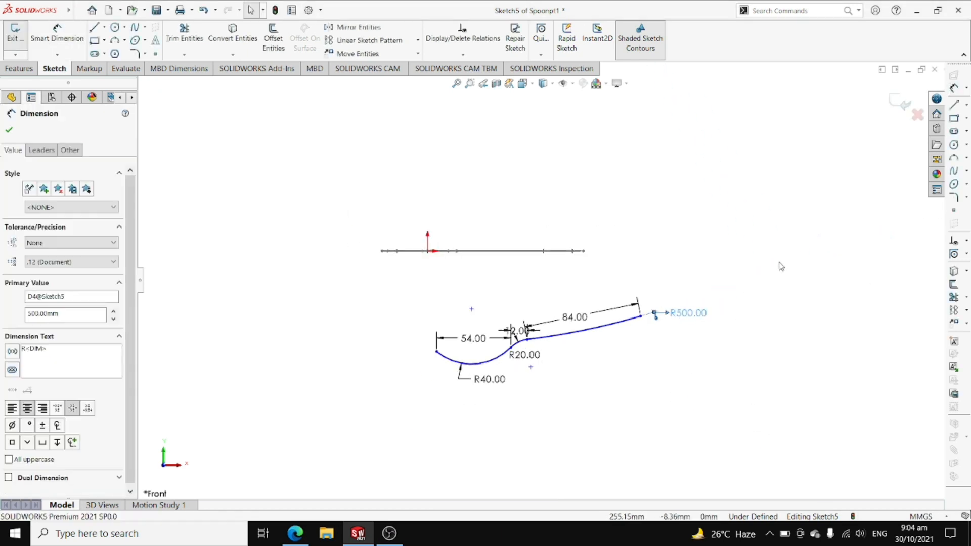
{"action": "left_click", "coordinate": [8, 131]}
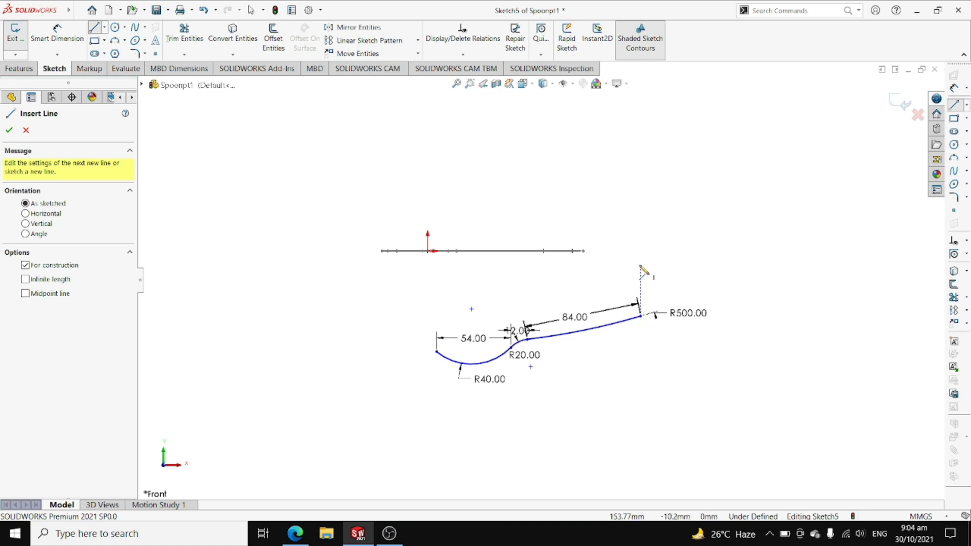
Draw a vertical construction line about 37 mm long, rising from the long arc's right endpoint
{"action": "left_click", "coordinate": [641, 265]}
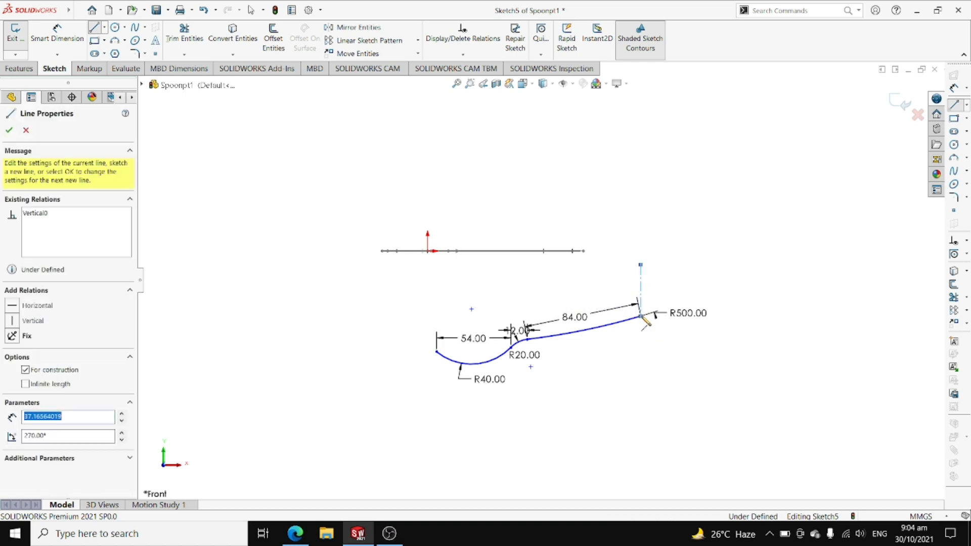
{"action": "key", "text": "Escape"}
{"action": "left_click", "coordinate": [640, 291]}
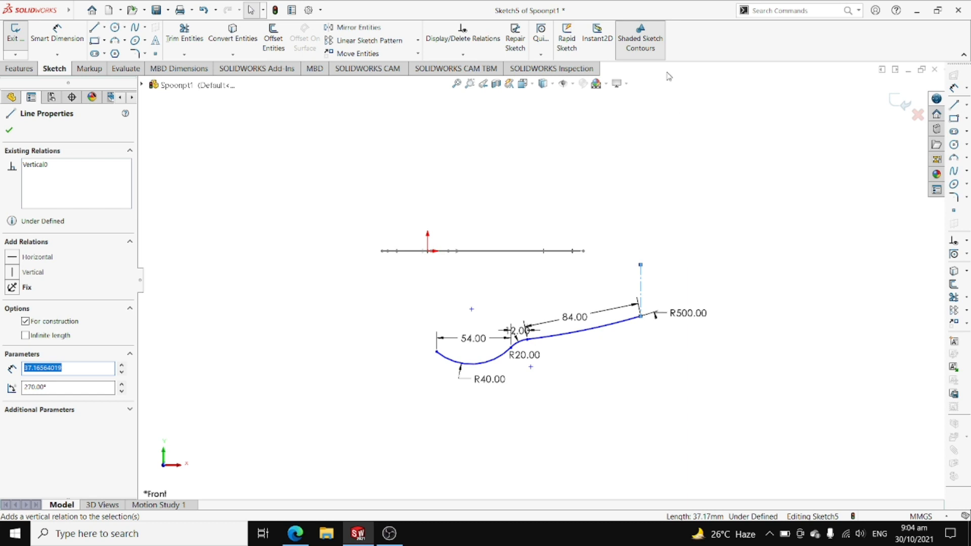
{"action": "left_click", "coordinate": [648, 153]}
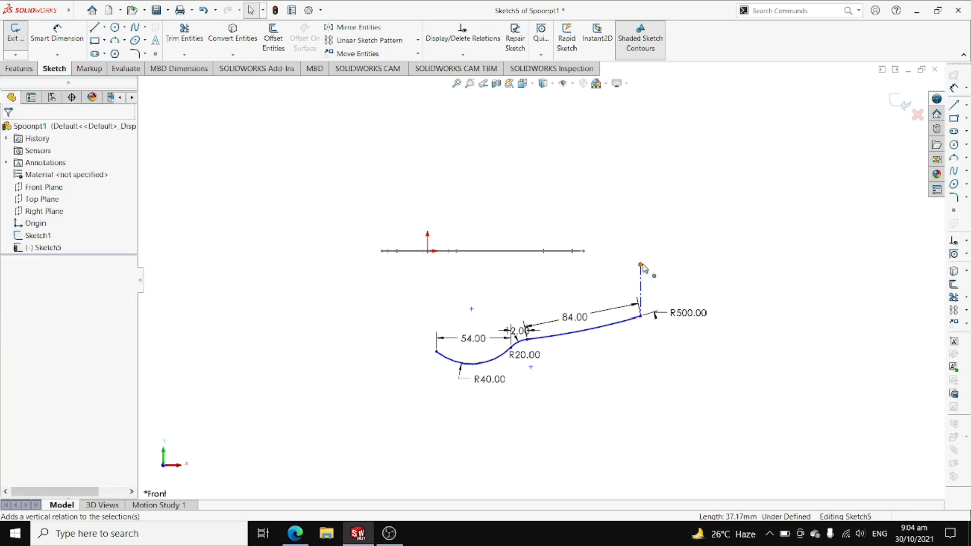
Add a Pierce relation between the construction line's upper endpoint and the arc at the handle tip of the spoon outline
{"action": "left_click", "coordinate": [641, 265]}
{"action": "middle_click_drag", "start_coordinate": [574, 154], "coordinate": [590, 233]}
{"action": "left_click", "coordinate": [578, 260], "text": "ctrl"}
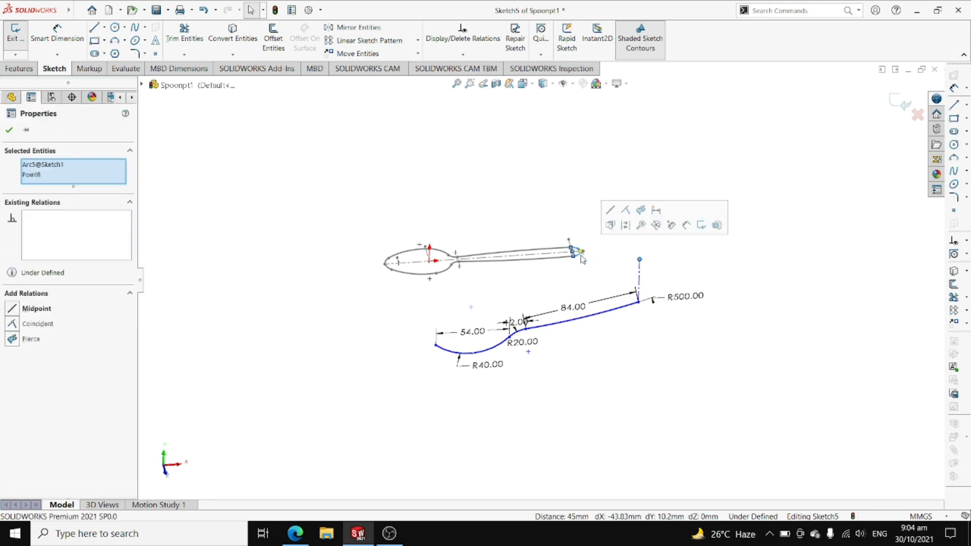
{"action": "left_click", "coordinate": [642, 210]}
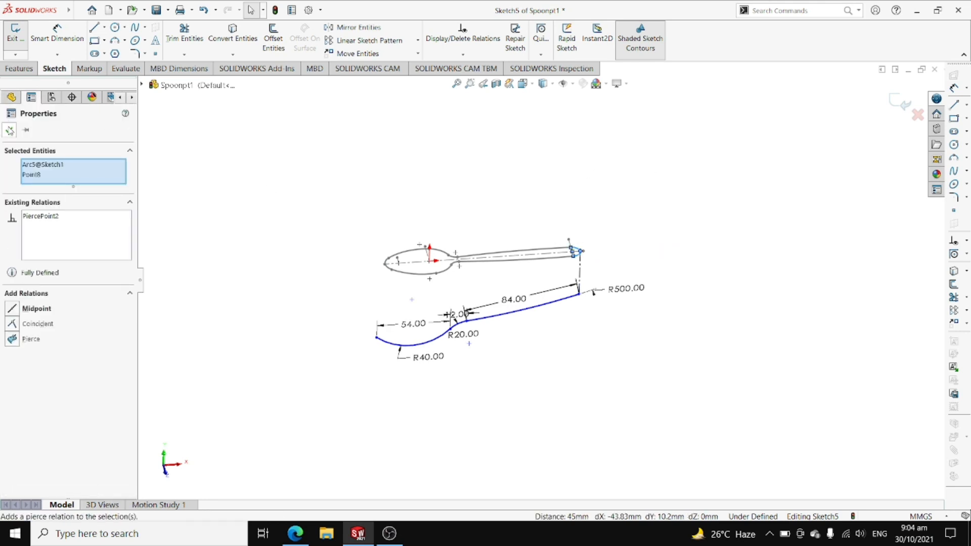
{"action": "left_click", "coordinate": [10, 130]}
Dimension the vertical distance between the side-curve's right endpoint and the handle tip as 10 mm
{"action": "left_click", "coordinate": [77, 31]}
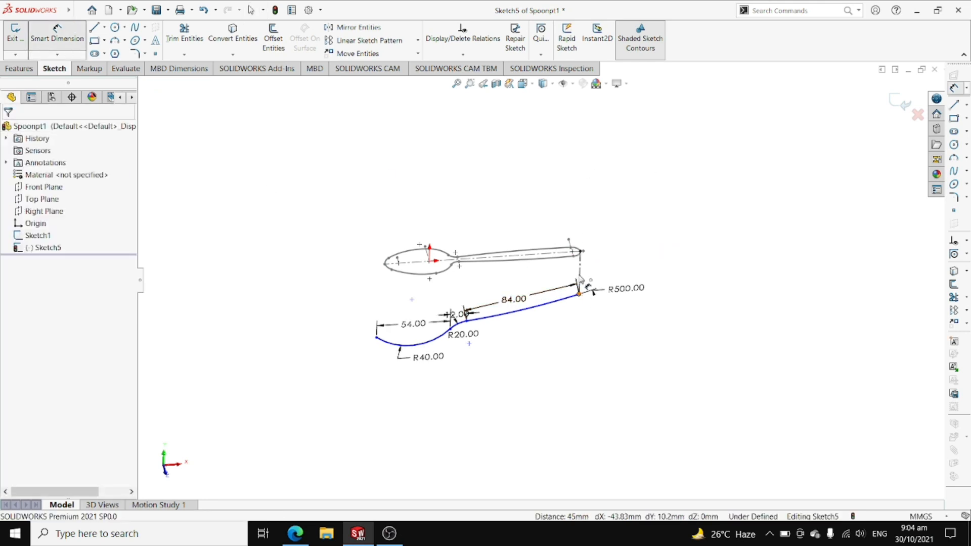
{"action": "left_click", "coordinate": [579, 294]}
{"action": "left_click", "coordinate": [581, 251]}
{"action": "left_click", "coordinate": [600, 273]}
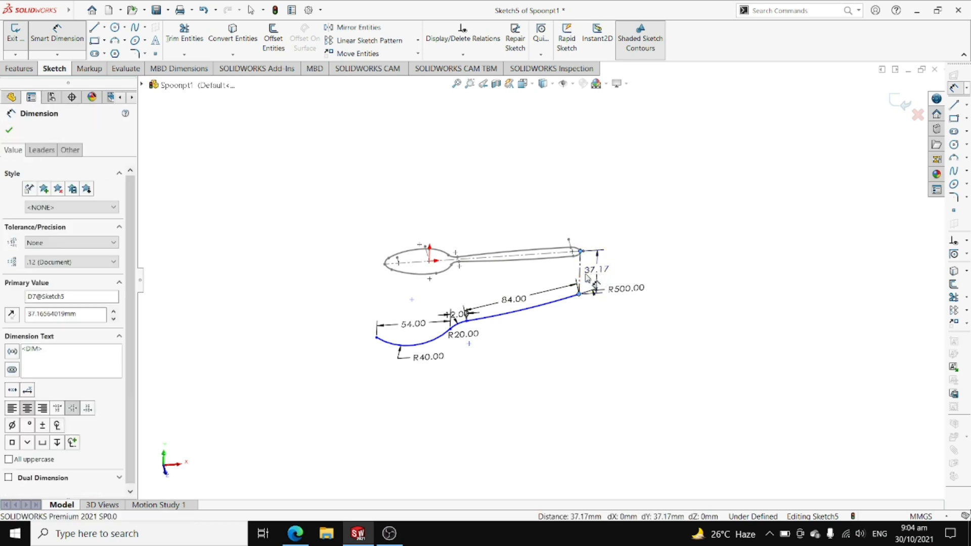
{"action": "type", "text": "10"}
{"action": "key", "text": "Return"}
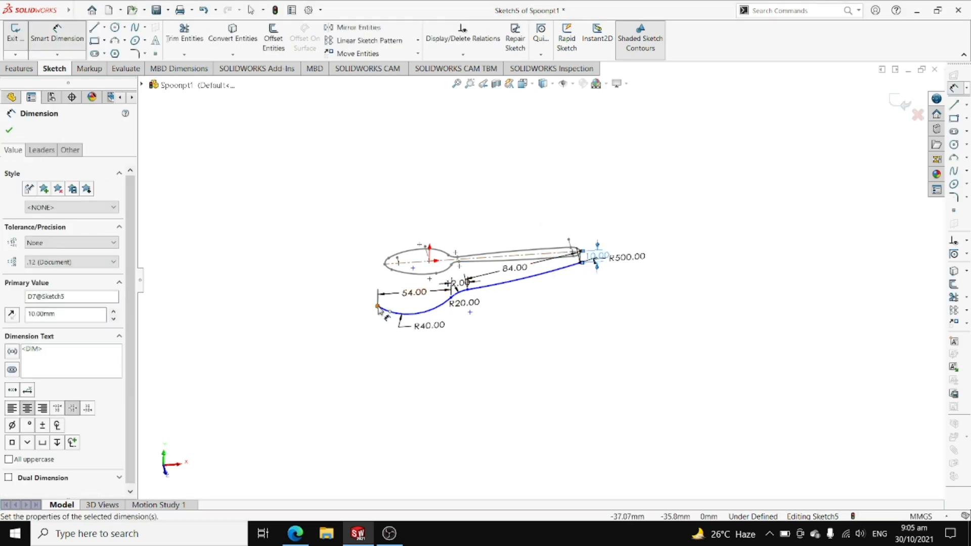
Dimension the overall horizontal distance between the side-curve's left and right endpoints as 143.5 mm
{"action": "left_click", "coordinate": [378, 307]}
{"action": "left_click", "coordinate": [581, 262]}
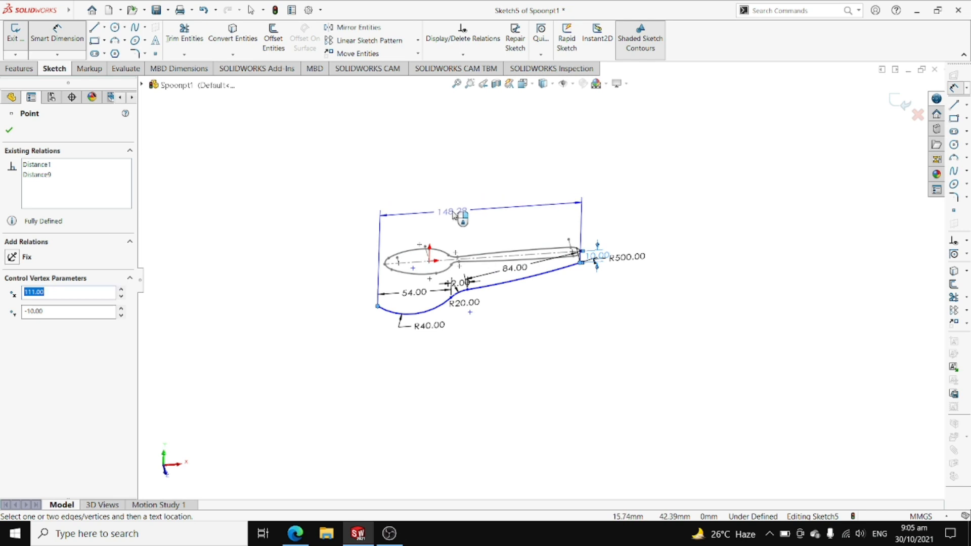
{"action": "left_click", "coordinate": [455, 213]}
{"action": "type", "text": "143"}
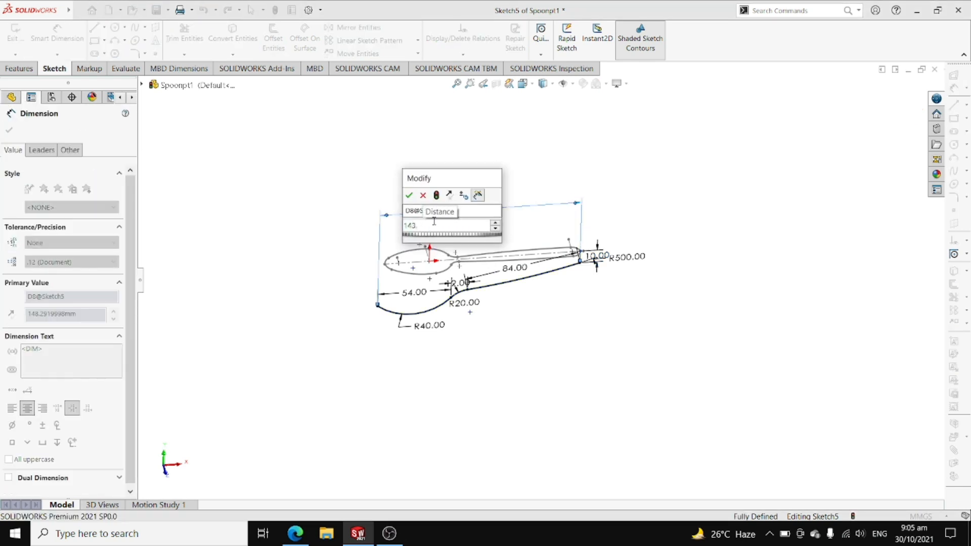
{"action": "type", "text": ".5"}
{"action": "key", "text": "Return"}
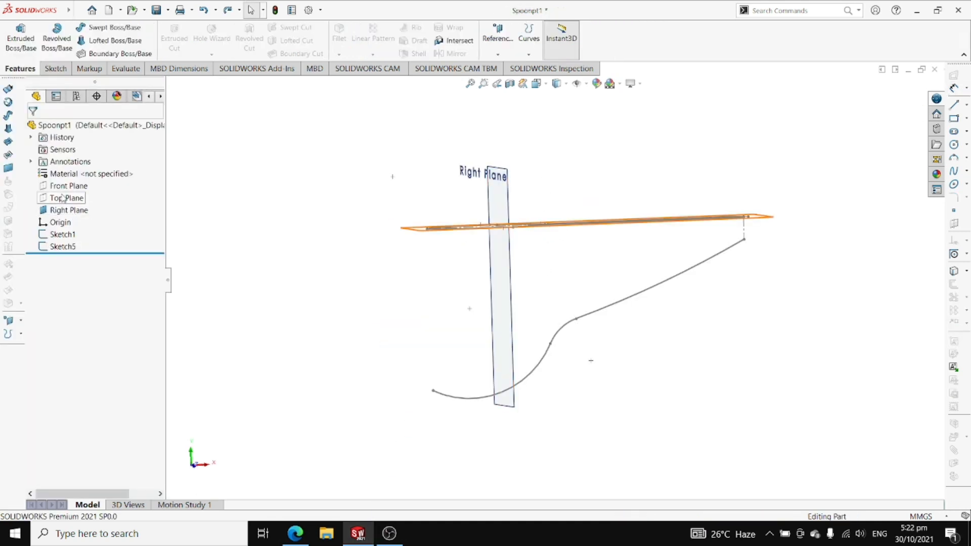
Create a reference plane parallel to the Right Plane through the point where the middle and right arcs of the side-curve meet
{"action": "right_click", "coordinate": [76, 208]}
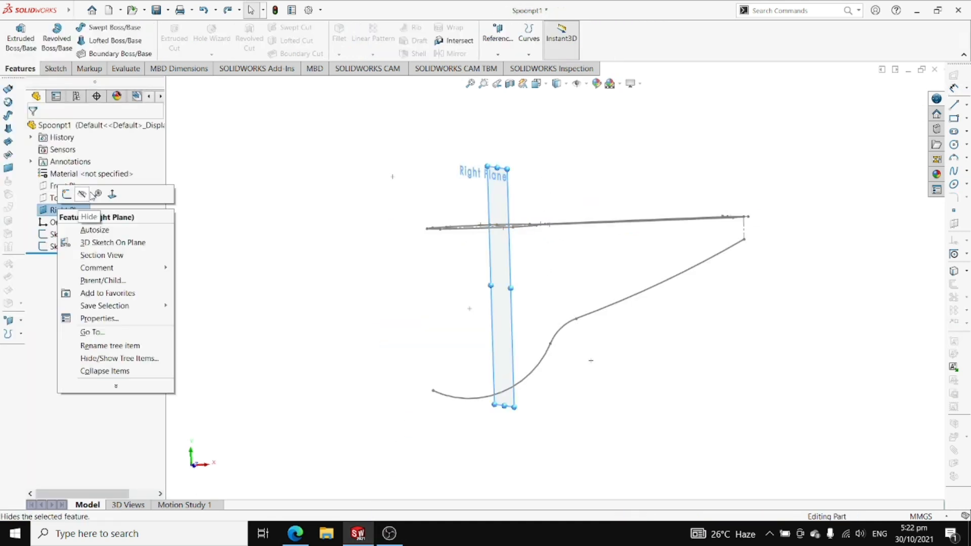
{"action": "left_click", "coordinate": [273, 160]}
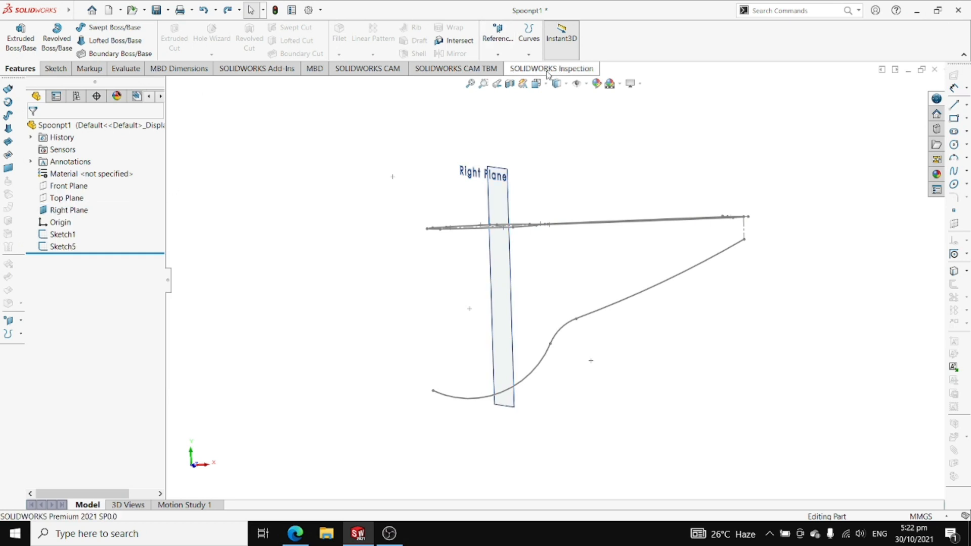
{"action": "left_click", "coordinate": [498, 46]}
{"action": "left_click", "coordinate": [500, 70]}
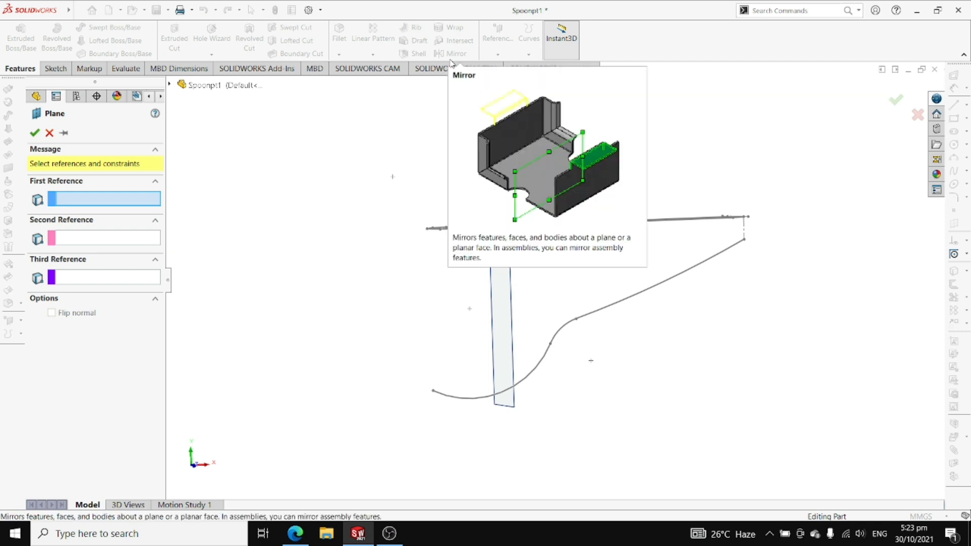
{"action": "left_click", "coordinate": [509, 260]}
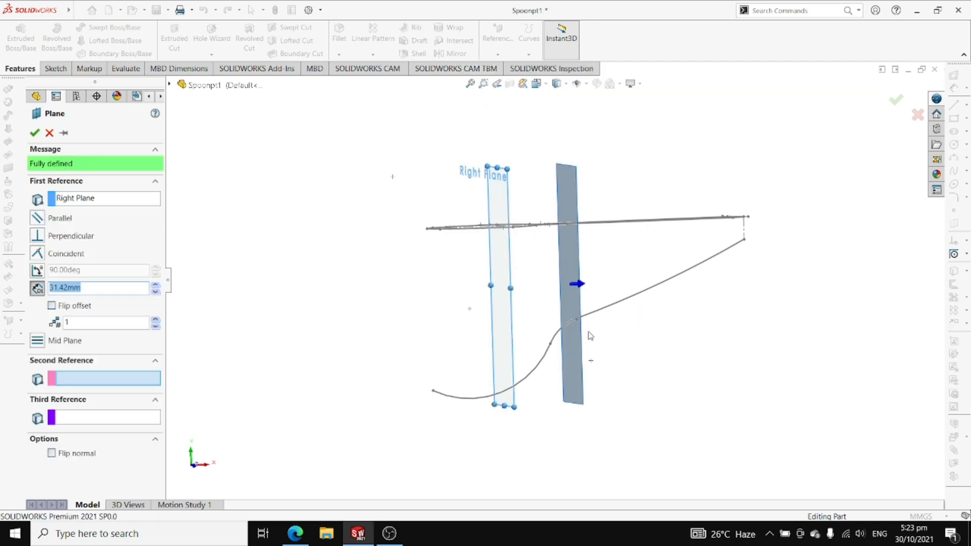
{"action": "middle_click_drag", "start_coordinate": [591, 336], "coordinate": [616, 355]}
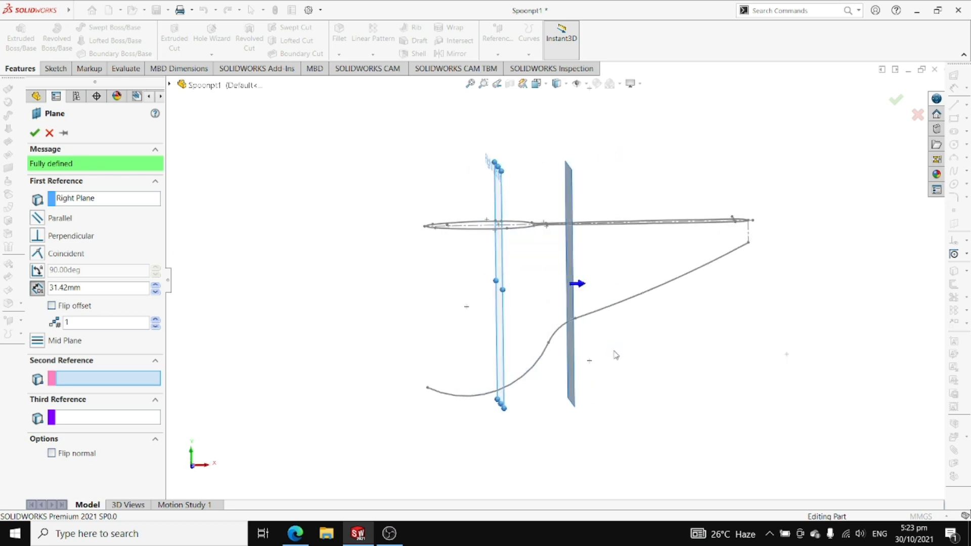
{"action": "left_click", "coordinate": [576, 319]}
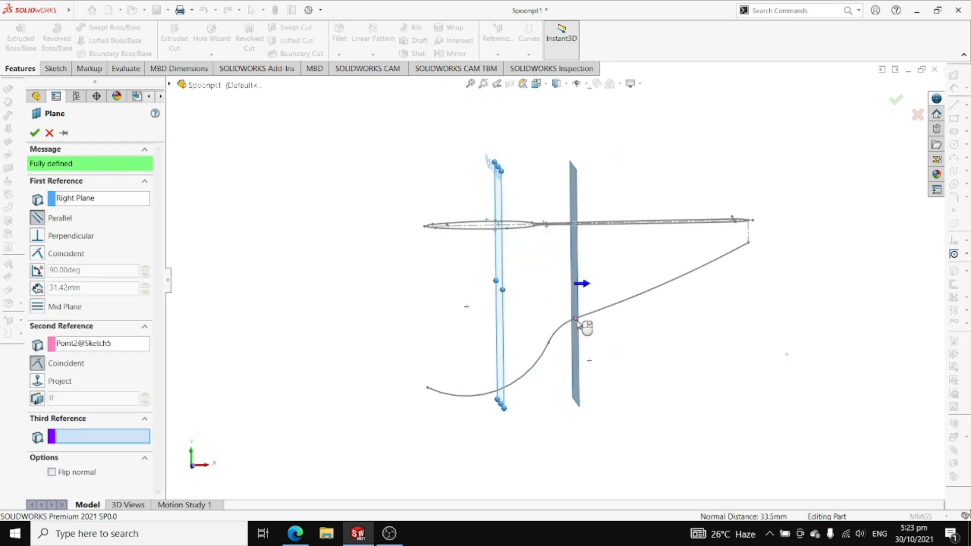
{"action": "left_click", "coordinate": [35, 132]}
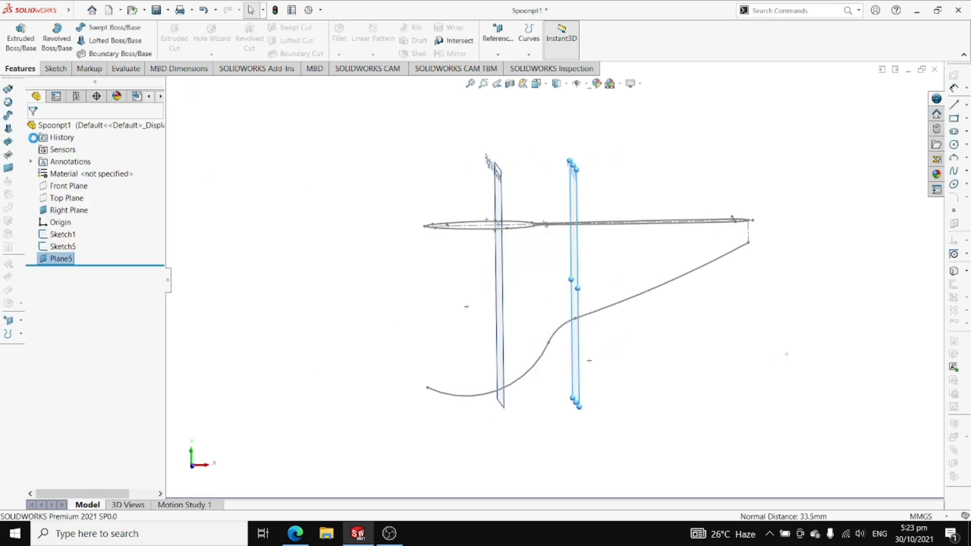
Create a reference plane parallel to Plane5 through the centerline point at the center of the handle's rounded tip
{"action": "mouse_move", "coordinate": [720, 241]}
{"action": "middle_mouse_down"}
{"action": "mouse_move", "coordinate": [705, 281]}
{"action": "mouse_move", "coordinate": [774, 232]}
{"action": "middle_mouse_up"}
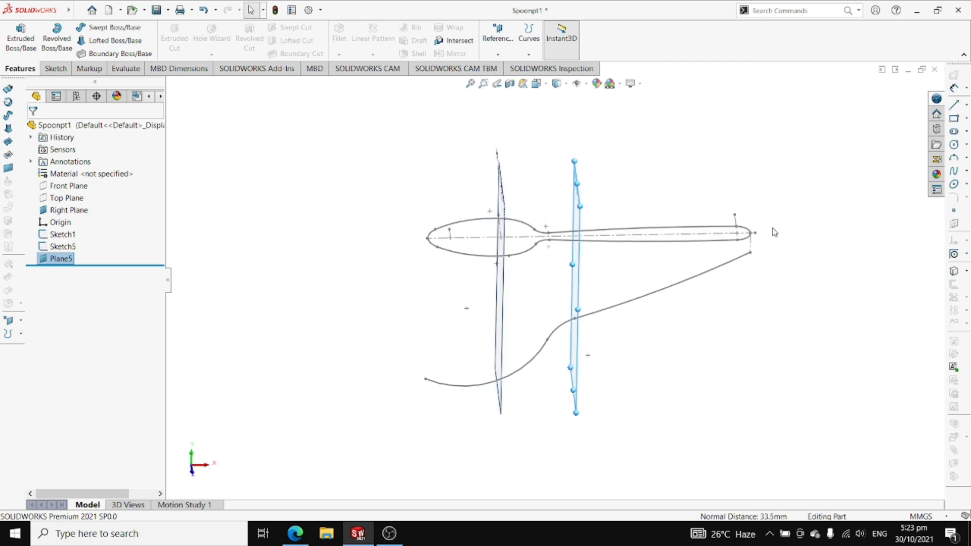
{"action": "left_click", "coordinate": [498, 33]}
{"action": "left_click", "coordinate": [505, 68]}
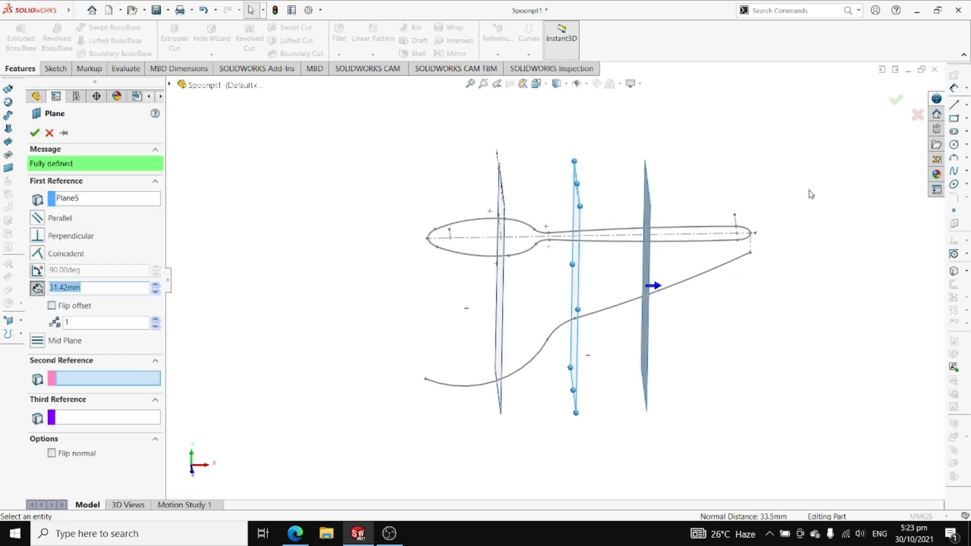
{"action": "left_click", "coordinate": [737, 234]}
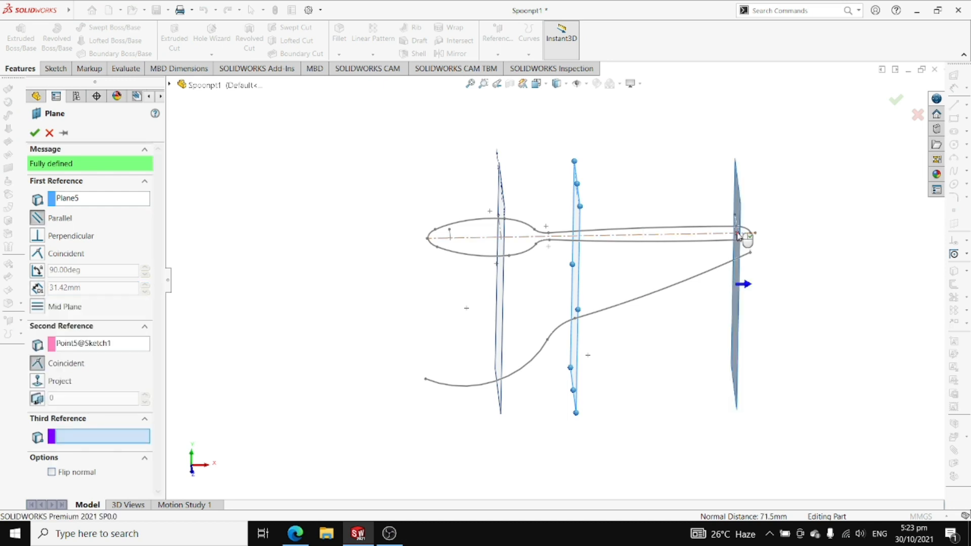
{"action": "left_click", "coordinate": [34, 133]}
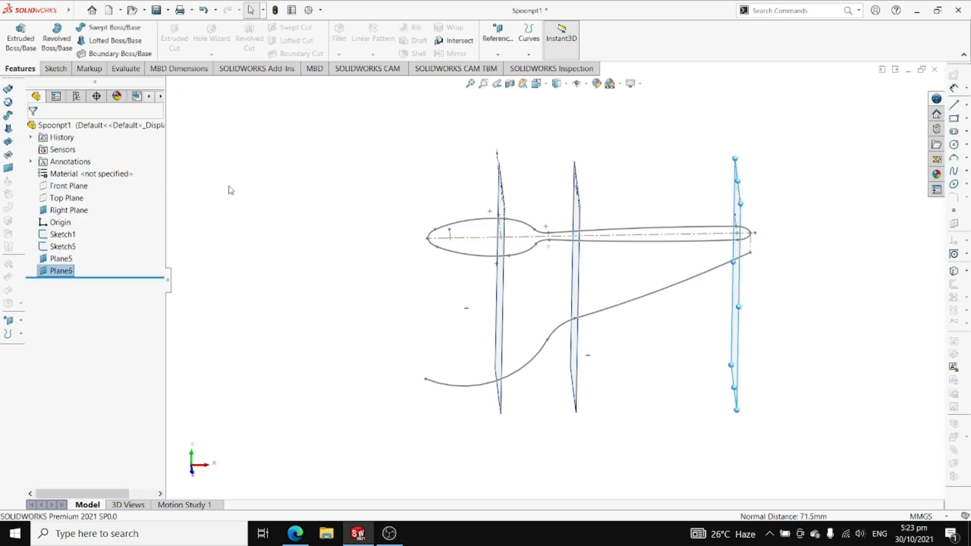
Sketch a downward-bulging three-point arc about 39 mm wide on the Right Plane, below the side-curve
{"action": "mouse_move", "coordinate": [392, 296]}
{"action": "middle_mouse_down"}
{"action": "mouse_move", "coordinate": [379, 245]}
{"action": "mouse_move", "coordinate": [412, 206]}
{"action": "mouse_move", "coordinate": [427, 212]}
{"action": "mouse_move", "coordinate": [398, 220]}
{"action": "middle_mouse_up"}
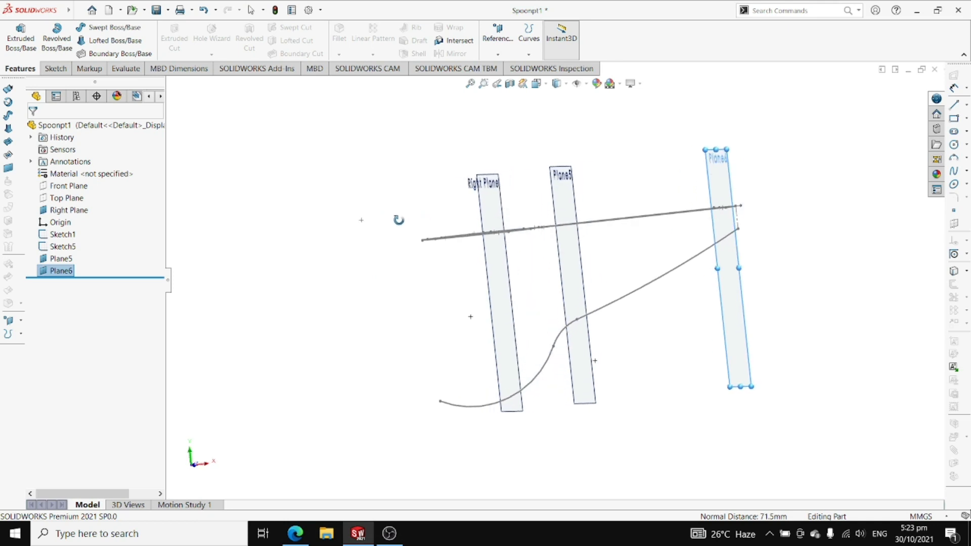
{"action": "scroll", "coordinate": [403, 219], "scroll_direction": "down", "scroll_amount": 2}
{"action": "right_click", "coordinate": [57, 258]}
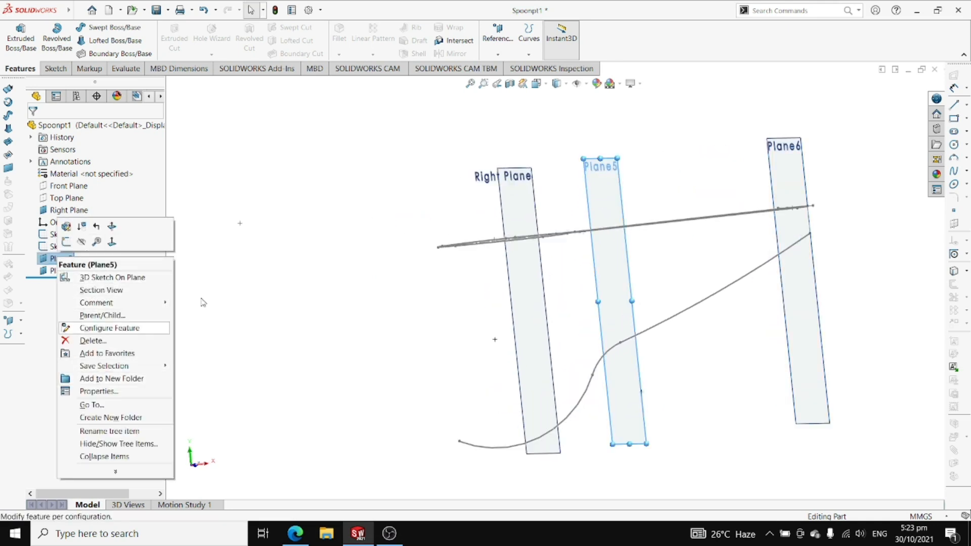
{"action": "left_click", "coordinate": [243, 284]}
{"action": "mouse_move", "coordinate": [362, 301]}
{"action": "middle_mouse_down"}
{"action": "mouse_move", "coordinate": [354, 278]}
{"action": "mouse_move", "coordinate": [366, 288]}
{"action": "middle_mouse_up"}
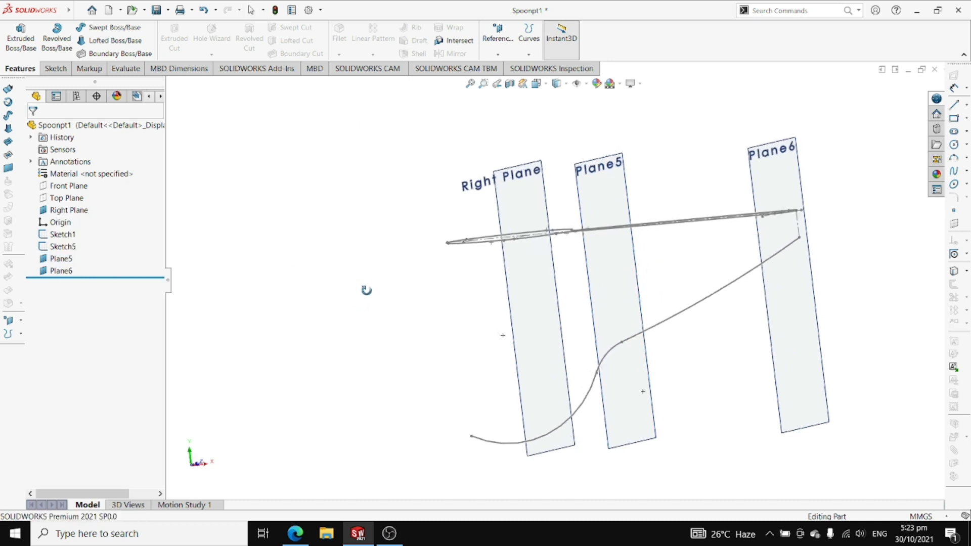
{"action": "right_click", "coordinate": [535, 287]}
{"action": "left_click", "coordinate": [558, 269]}
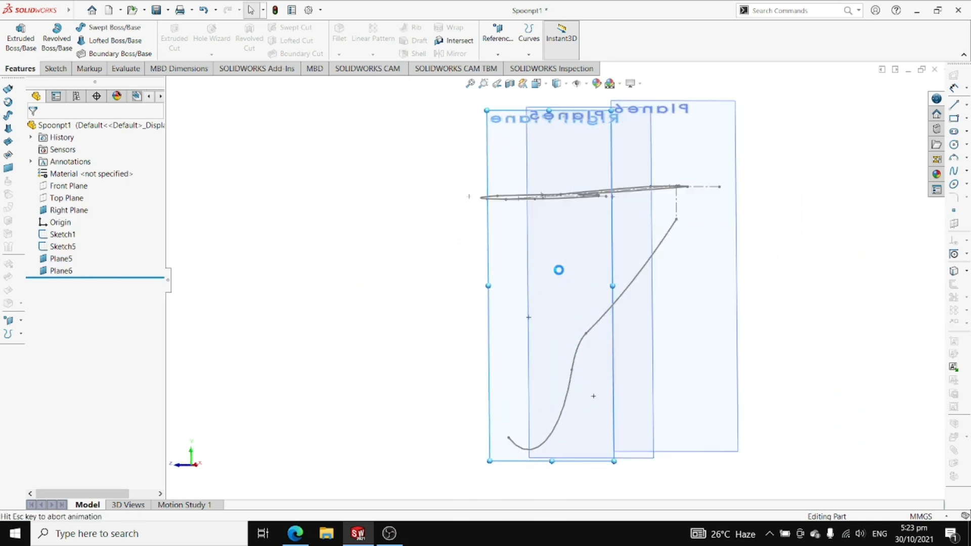
{"action": "left_click", "coordinate": [125, 41]}
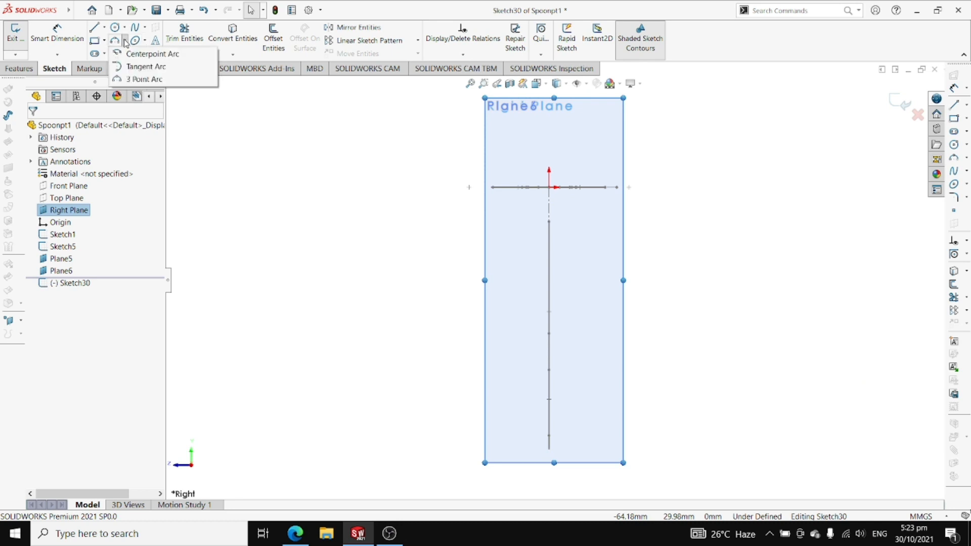
{"action": "left_click", "coordinate": [127, 80]}
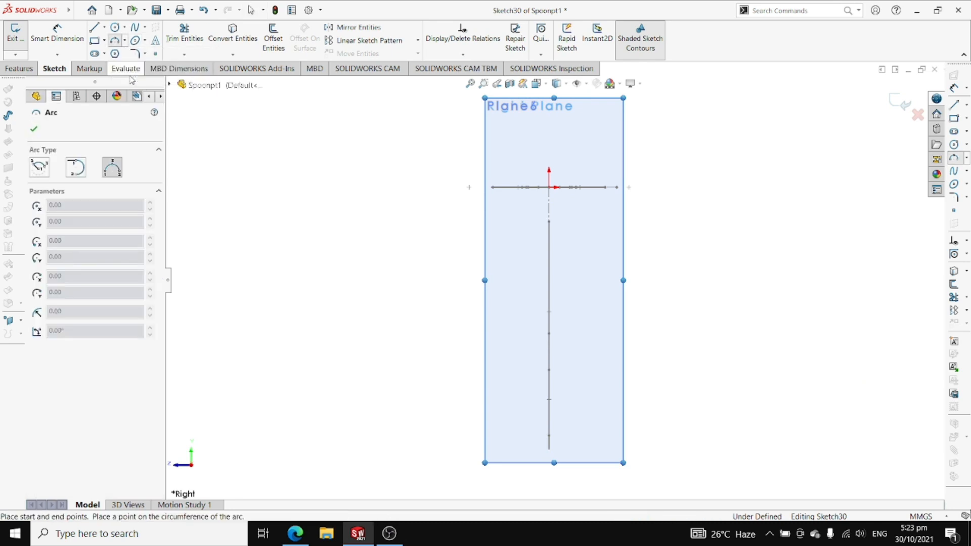
{"action": "left_click", "coordinate": [627, 487]}
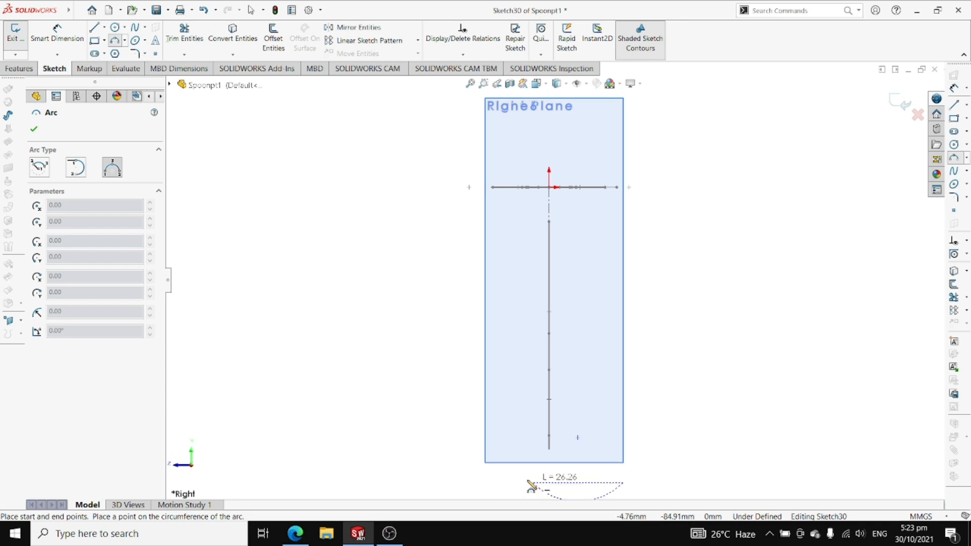
{"action": "scroll", "coordinate": [567, 479], "scroll_direction": "down", "scroll_amount": 2}
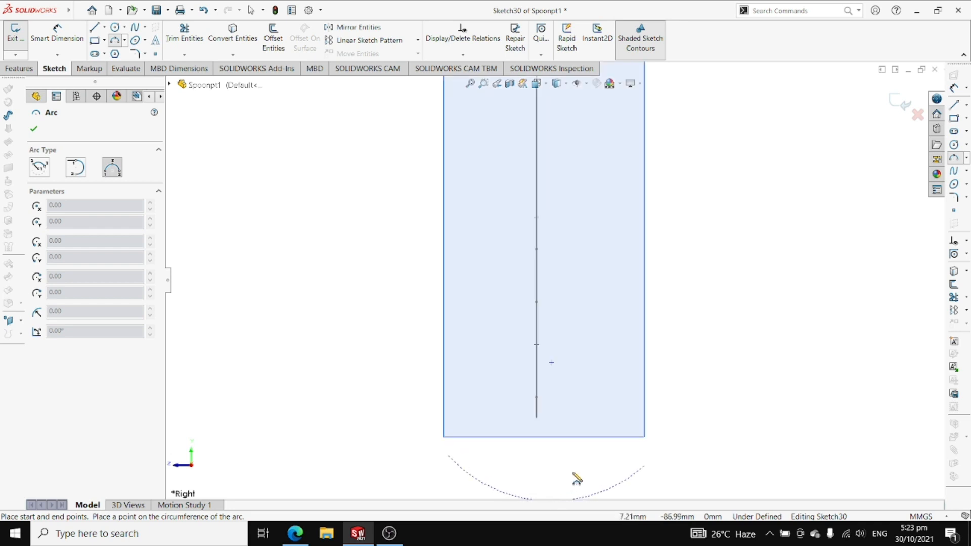
{"action": "scroll", "coordinate": [573, 473], "scroll_direction": "up", "scroll_amount": 2}
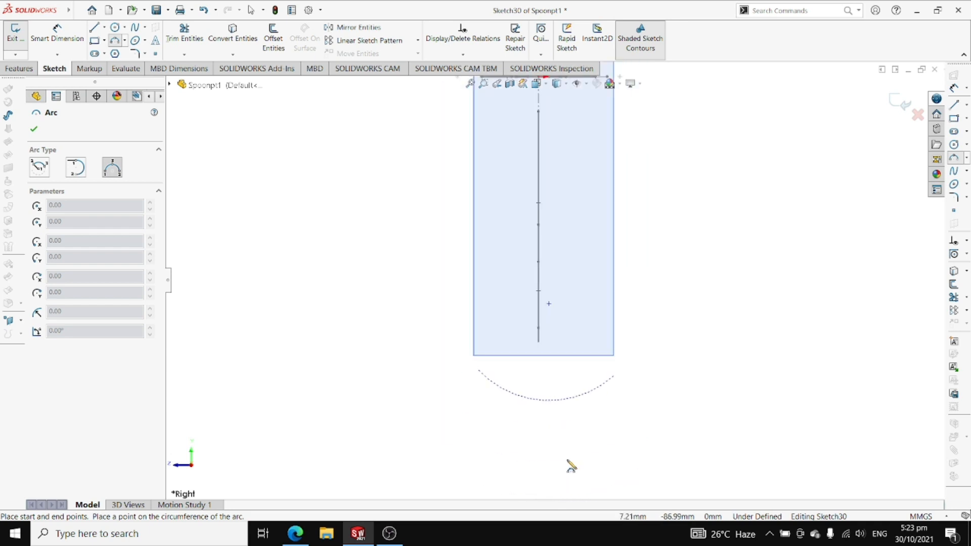
{"action": "left_click", "coordinate": [541, 400]}
{"action": "key", "text": "Escape"}
Add a Horizontal relation between the two endpoints of the arc on the Right Plane
{"action": "left_click", "coordinate": [477, 369]}
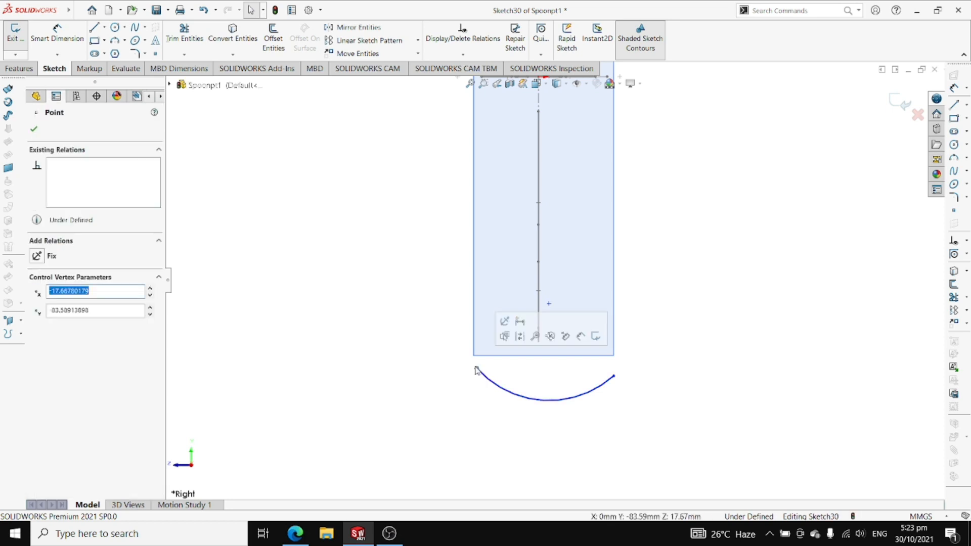
{"action": "left_click", "coordinate": [615, 378], "text": "ctrl"}
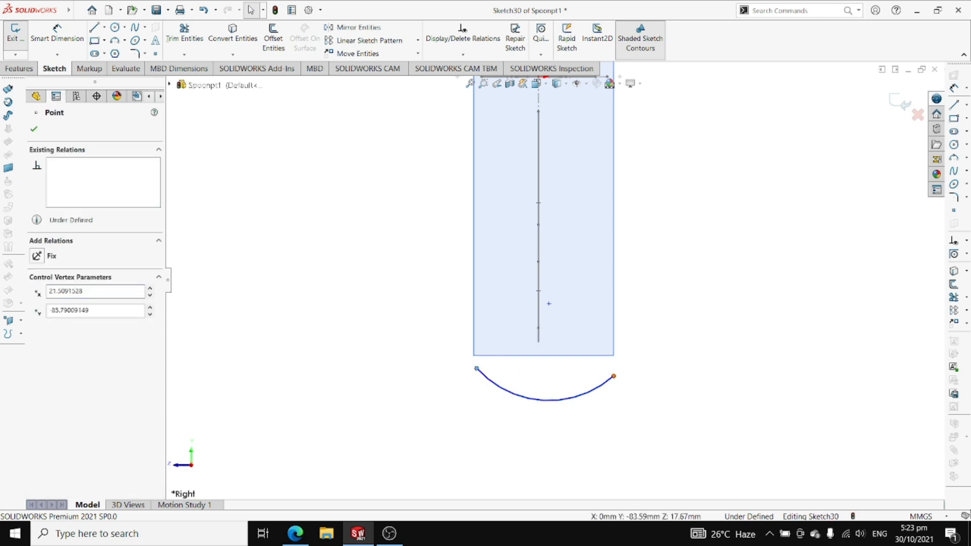
{"action": "left_click", "coordinate": [39, 308]}
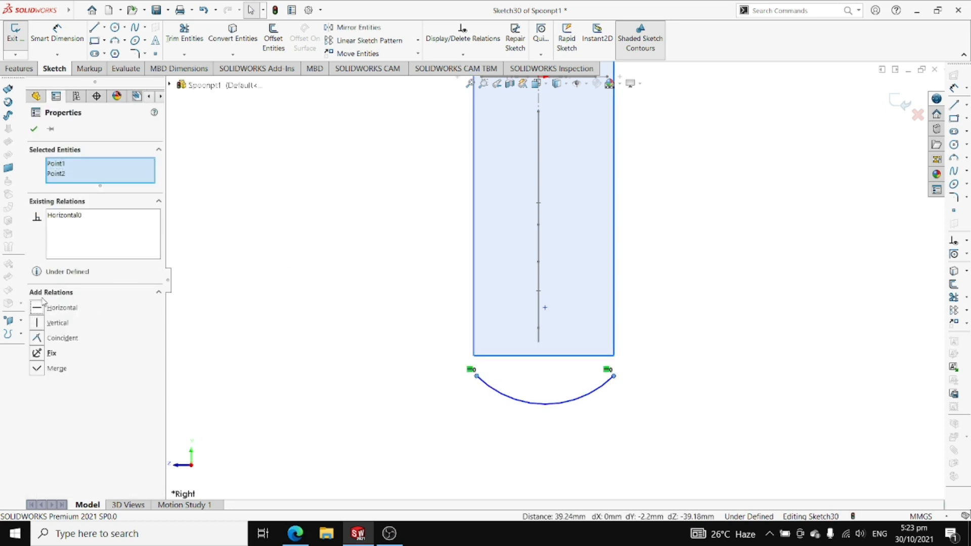
{"action": "left_click", "coordinate": [33, 130]}
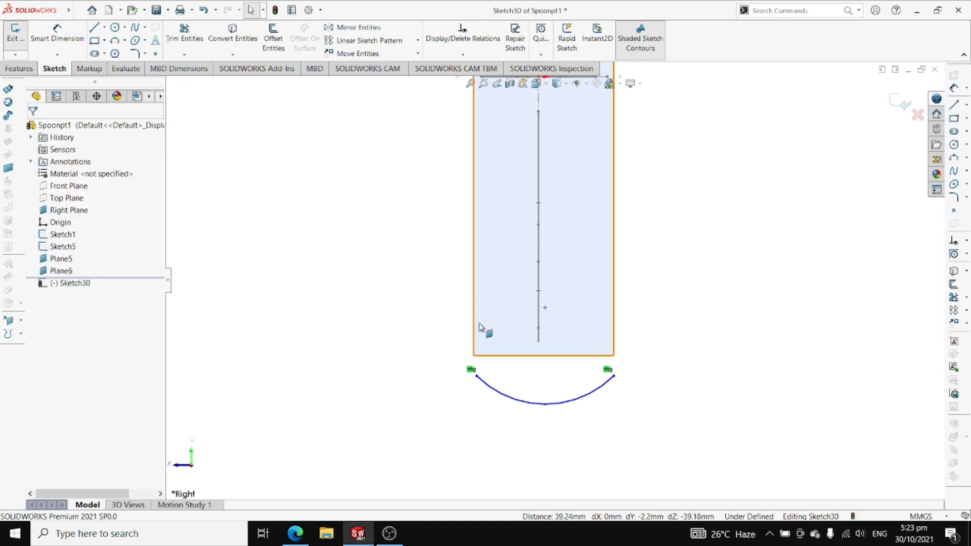
Place a sketch point at the midpoint of the Right Plane arc
{"action": "left_click", "coordinate": [157, 54]}
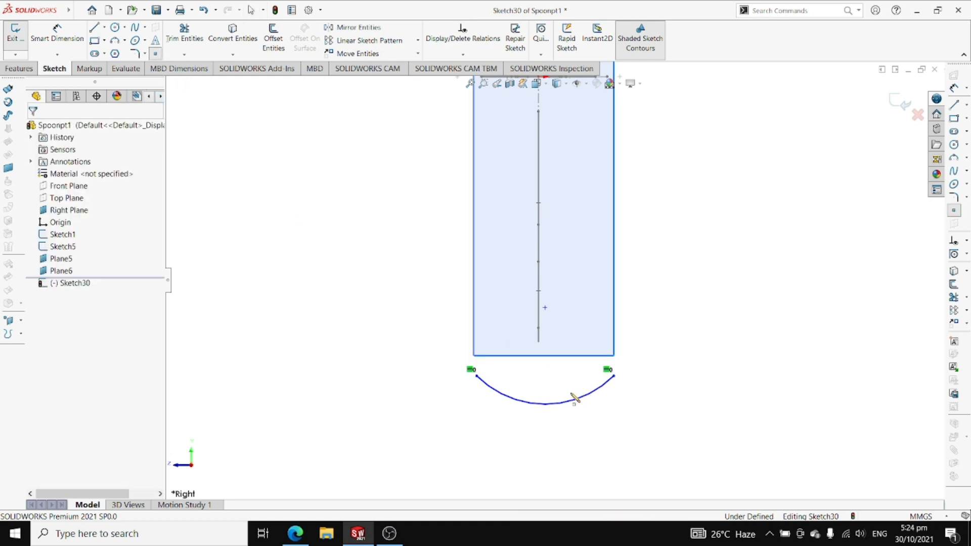
{"action": "left_click", "coordinate": [544, 403]}
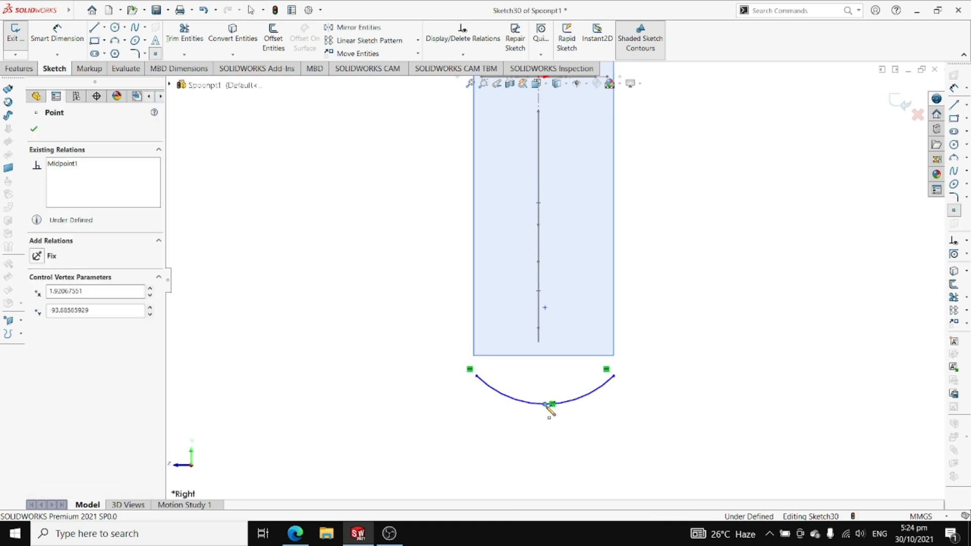
{"action": "left_click", "coordinate": [33, 129]}
Add a Pierce relation between the arc's midpoint and the bowl arc of the side-curve
{"action": "mouse_move", "coordinate": [592, 403]}
{"action": "middle_mouse_down"}
{"action": "mouse_move", "coordinate": [660, 419]}
{"action": "mouse_move", "coordinate": [599, 412]}
{"action": "mouse_move", "coordinate": [704, 413]}
{"action": "middle_mouse_up"}
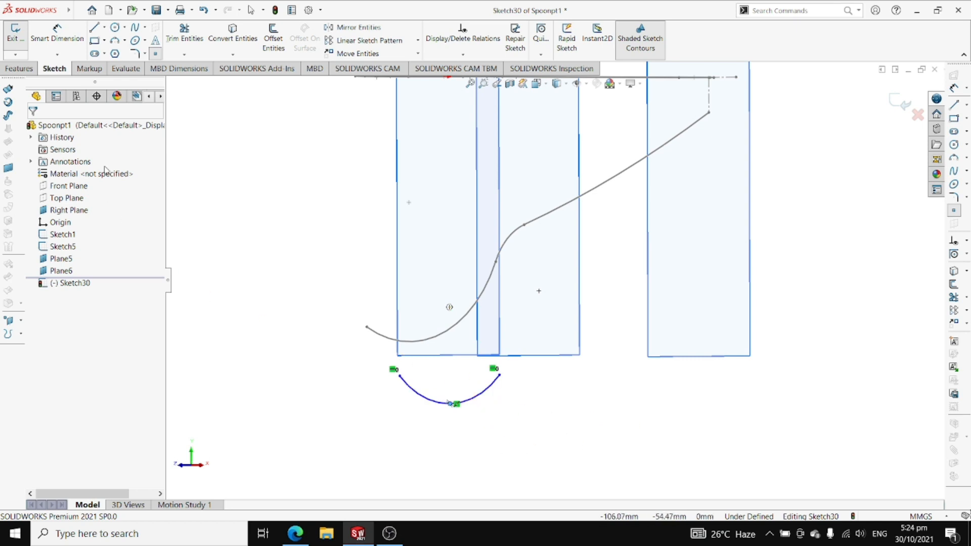
{"action": "right_click", "coordinate": [324, 219]}
{"action": "left_click", "coordinate": [339, 229]}
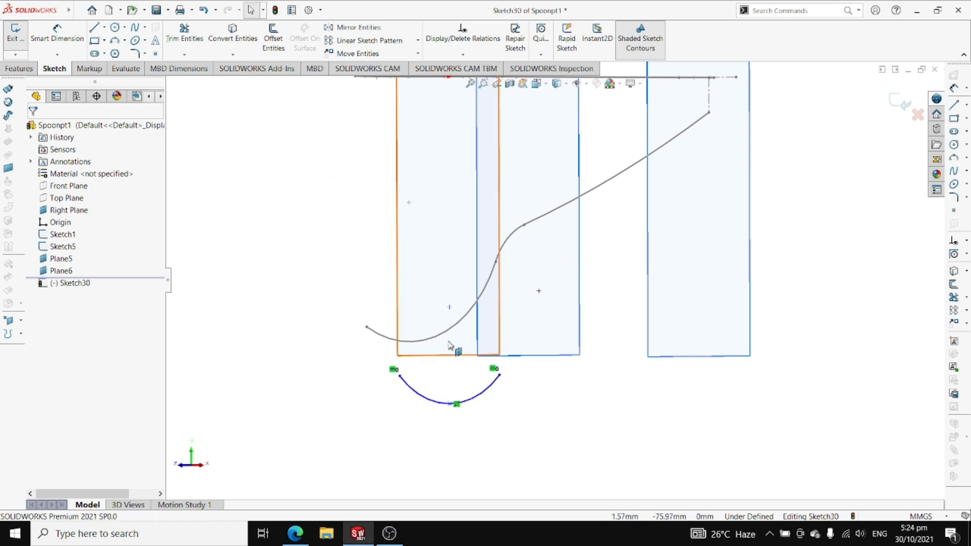
{"action": "left_click", "coordinate": [449, 334]}
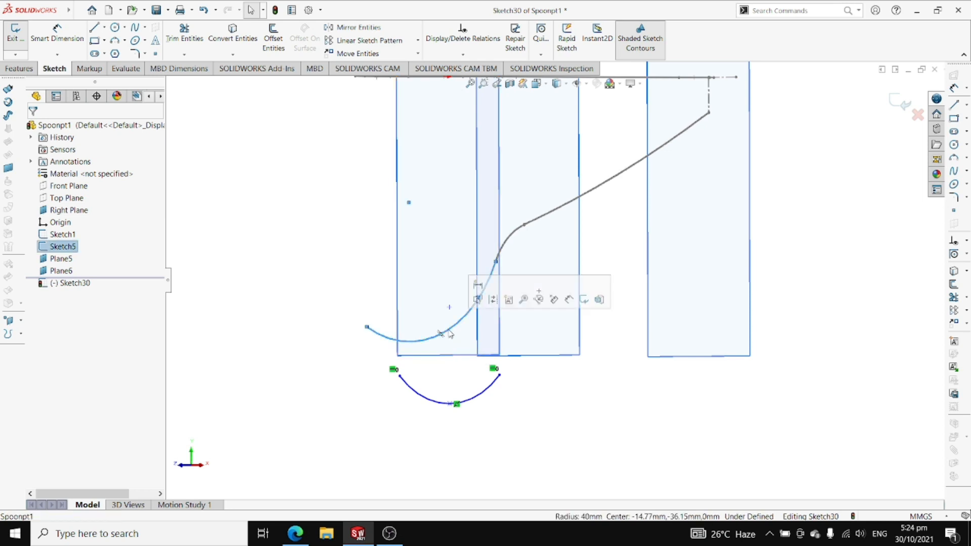
{"action": "left_click", "coordinate": [451, 405], "text": "ctrl"}
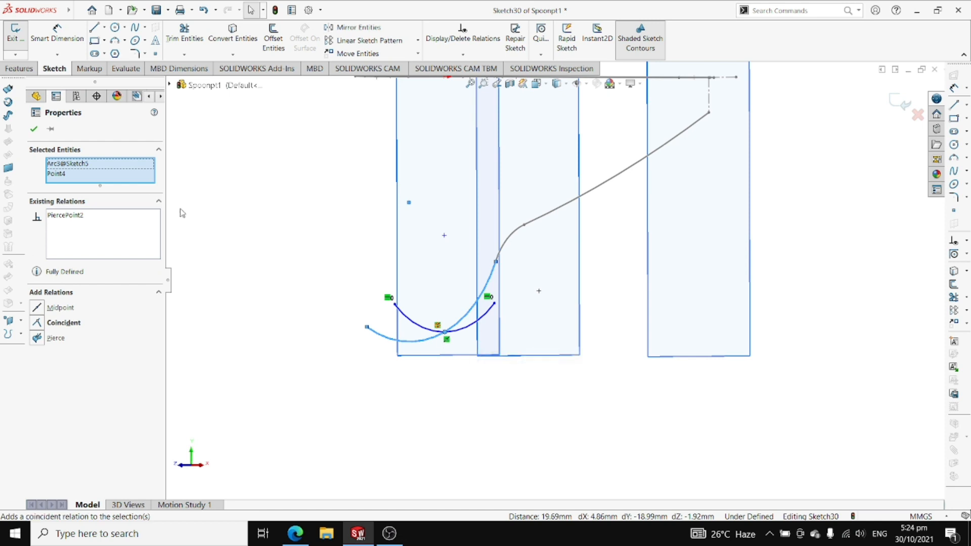
{"action": "left_click", "coordinate": [34, 129]}
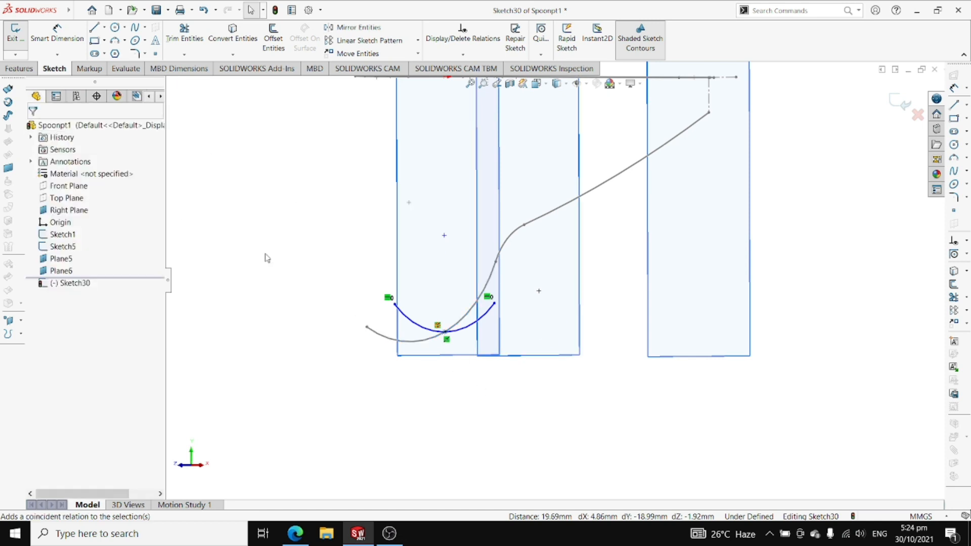
Exit the bowl cross-section sketch and hide the Right Plane
{"action": "left_click", "coordinate": [899, 102]}
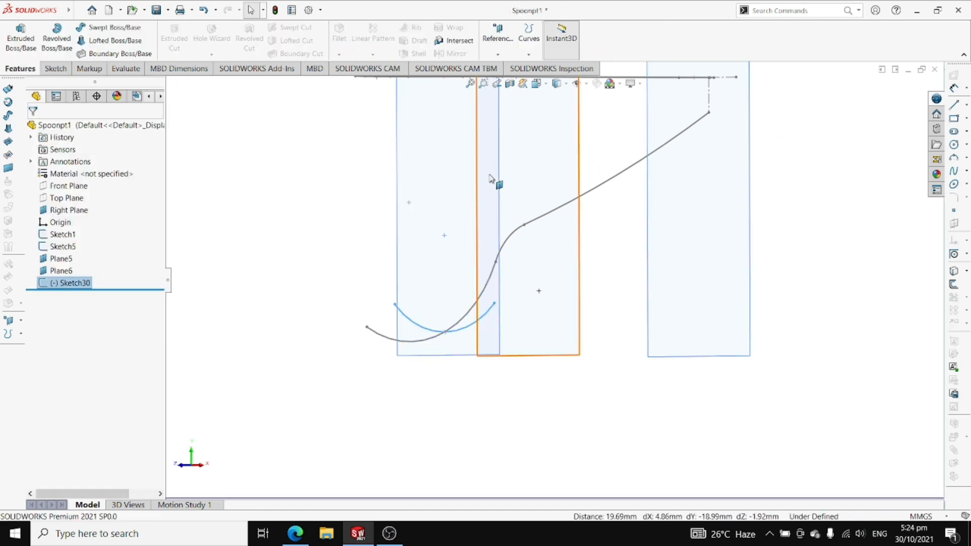
{"action": "right_click", "coordinate": [444, 178]}
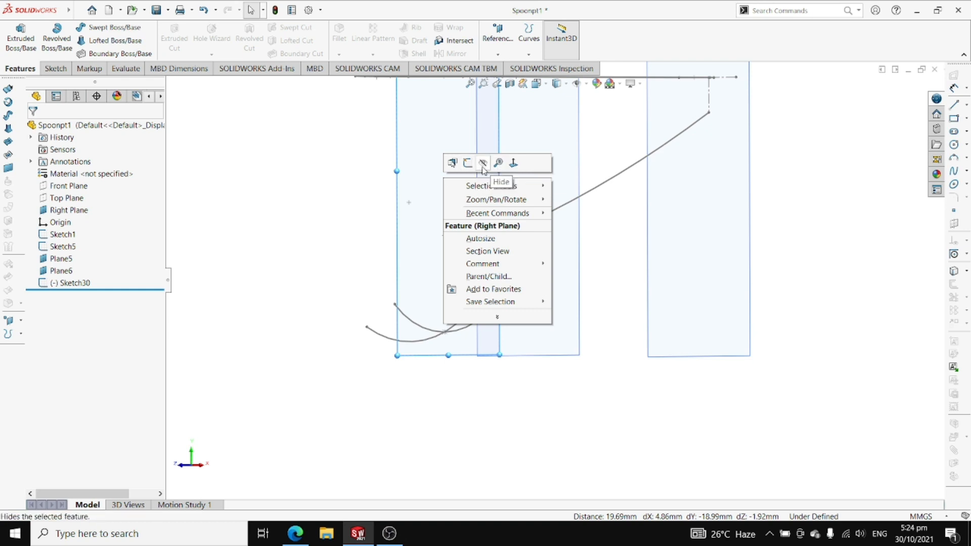
{"action": "left_click", "coordinate": [483, 167]}
Sketch a downward-bulging three-point arc on Plane5 below the first cross-section, about 24 mm wide with a radius of about 17 mm
{"action": "right_click", "coordinate": [528, 178]}
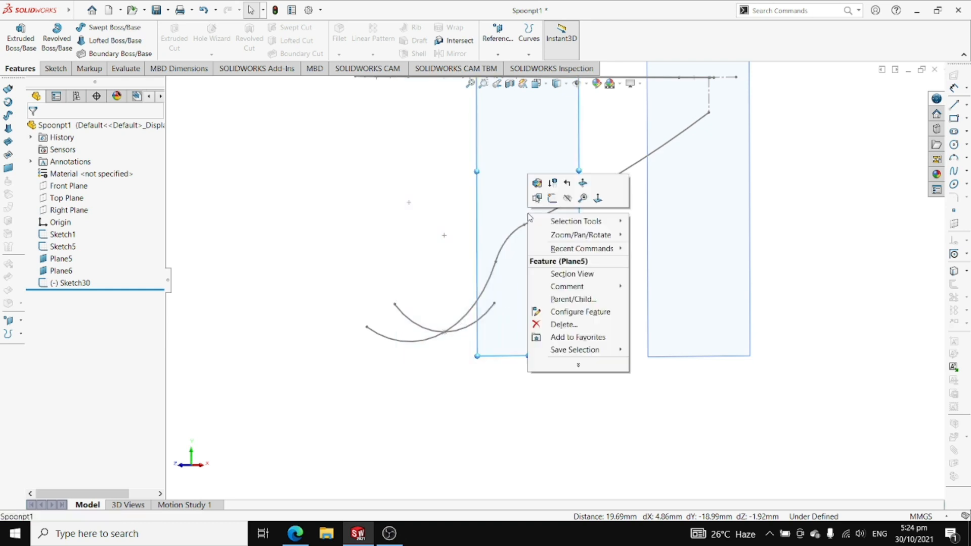
{"action": "left_click", "coordinate": [553, 196]}
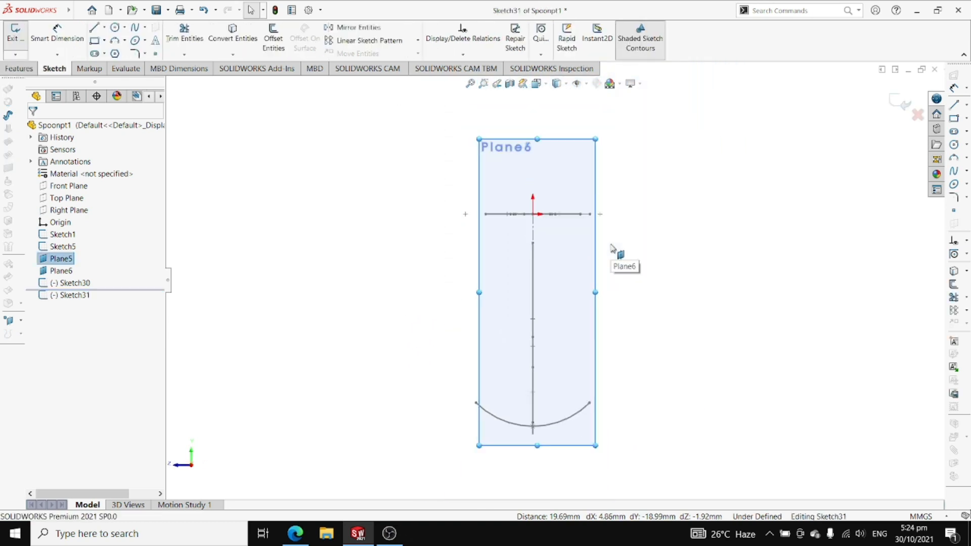
{"action": "left_click", "coordinate": [120, 41]}
{"action": "left_click", "coordinate": [570, 474]}
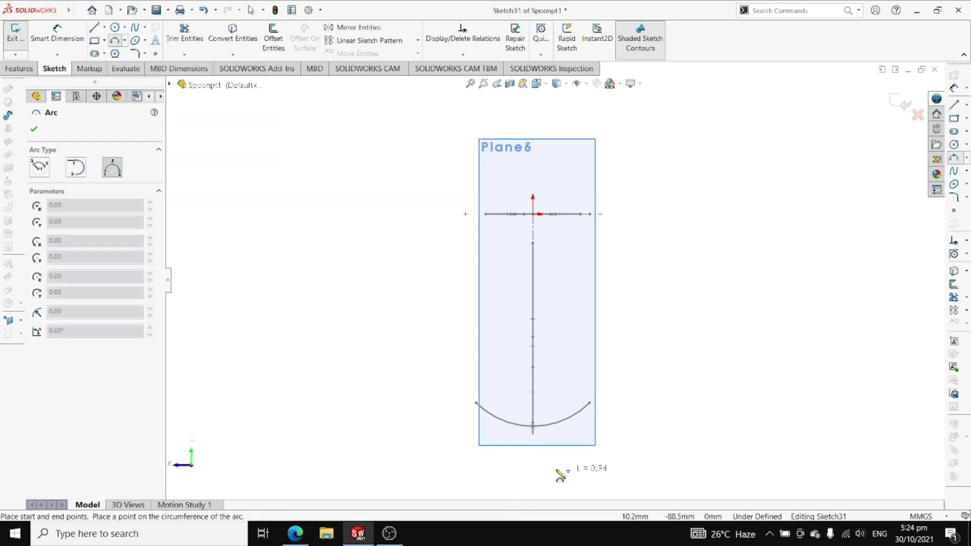
{"action": "left_click", "coordinate": [501, 474]}
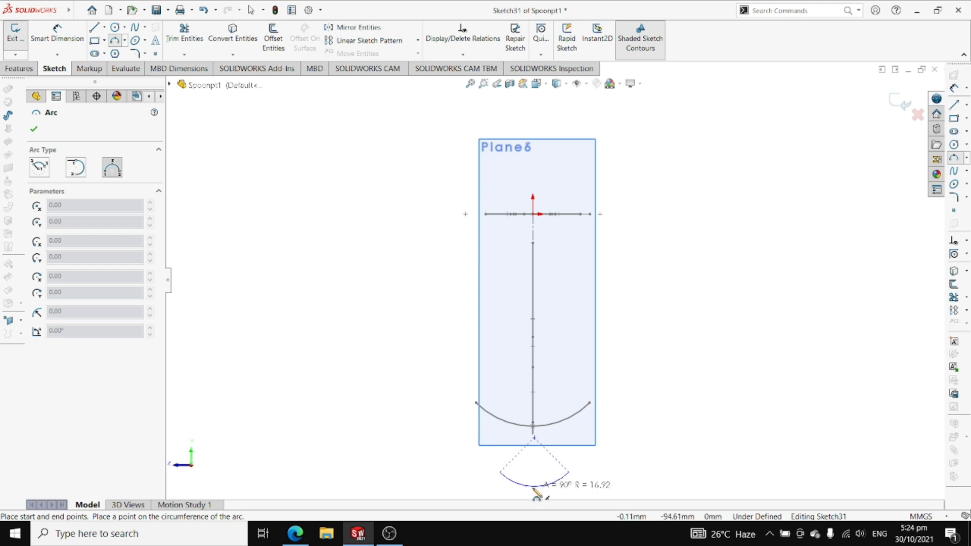
{"action": "left_click", "coordinate": [534, 487]}
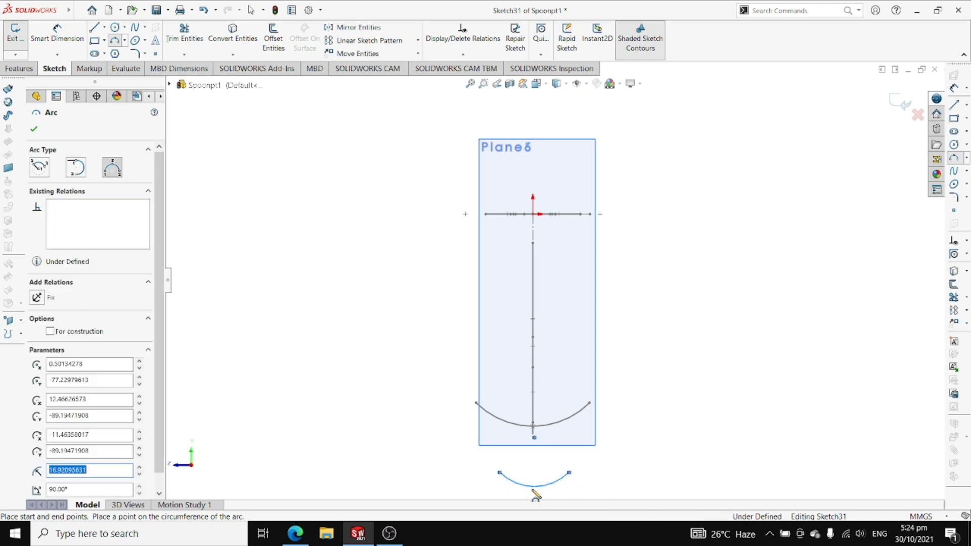
{"action": "left_click", "coordinate": [34, 130]}
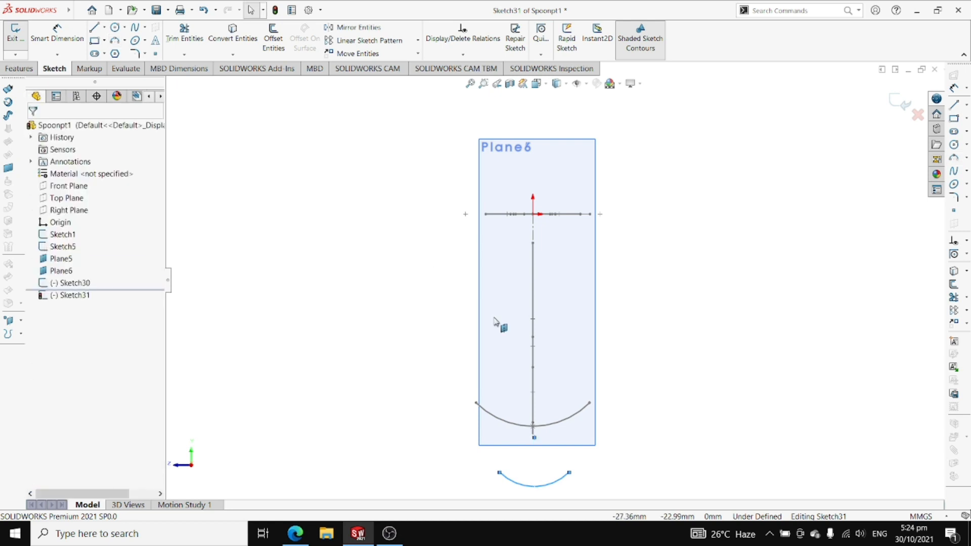
Add a Horizontal relation between the two endpoints of the arc on Plane5
{"action": "left_click", "coordinate": [499, 473]}
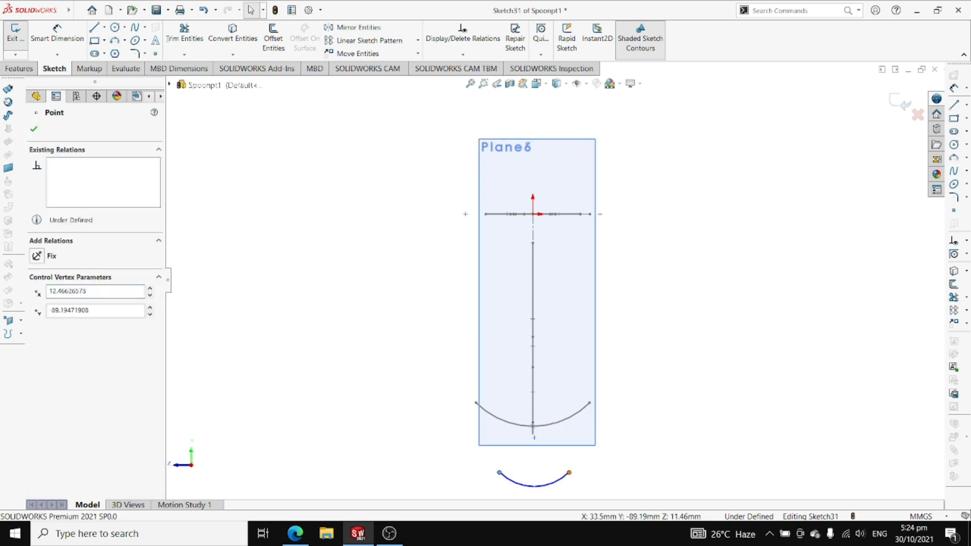
{"action": "left_click", "coordinate": [570, 473], "text": "ctrl"}
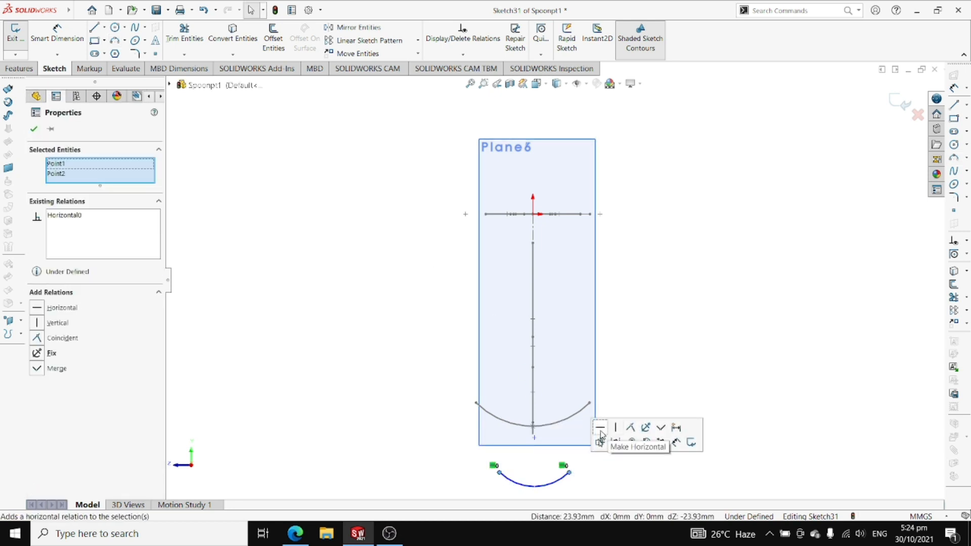
{"action": "left_click", "coordinate": [34, 129]}
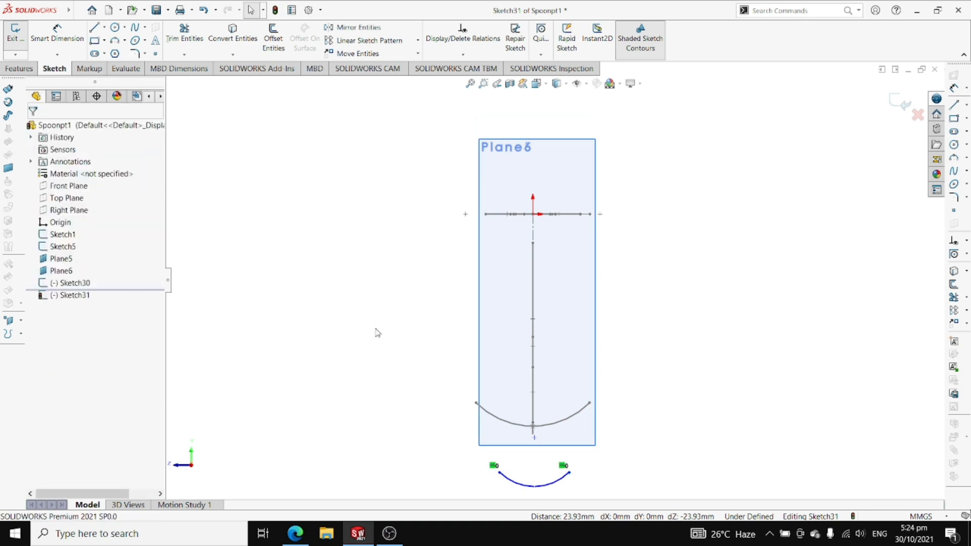
Place a sketch point at the midpoint of the arc on Plane5
{"action": "middle_click_drag", "start_coordinate": [375, 329], "coordinate": [420, 319]}
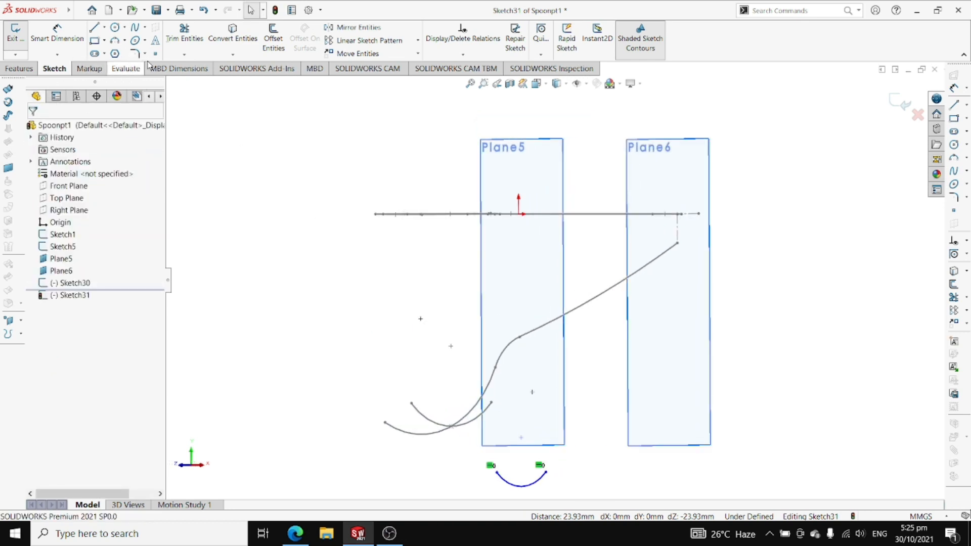
{"action": "left_click", "coordinate": [521, 487]}
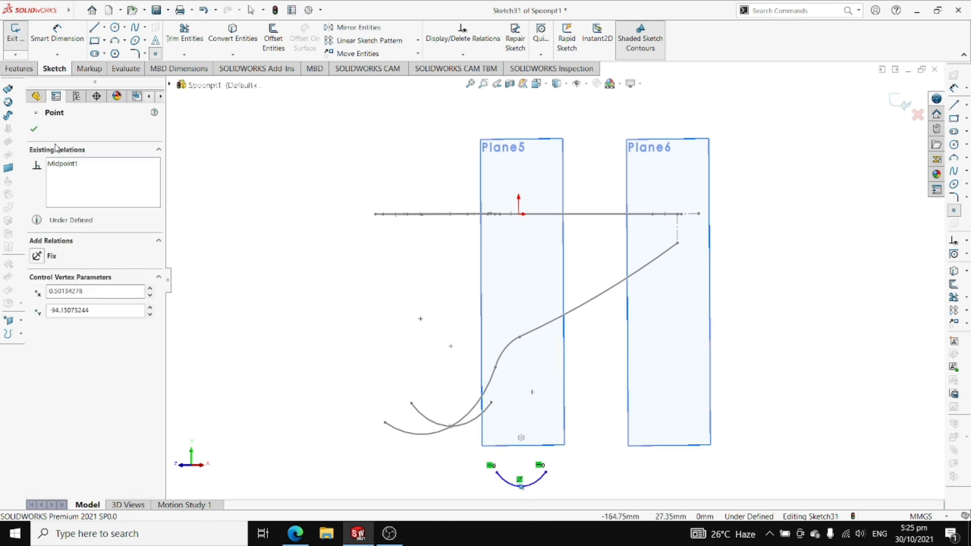
{"action": "left_click", "coordinate": [34, 130]}
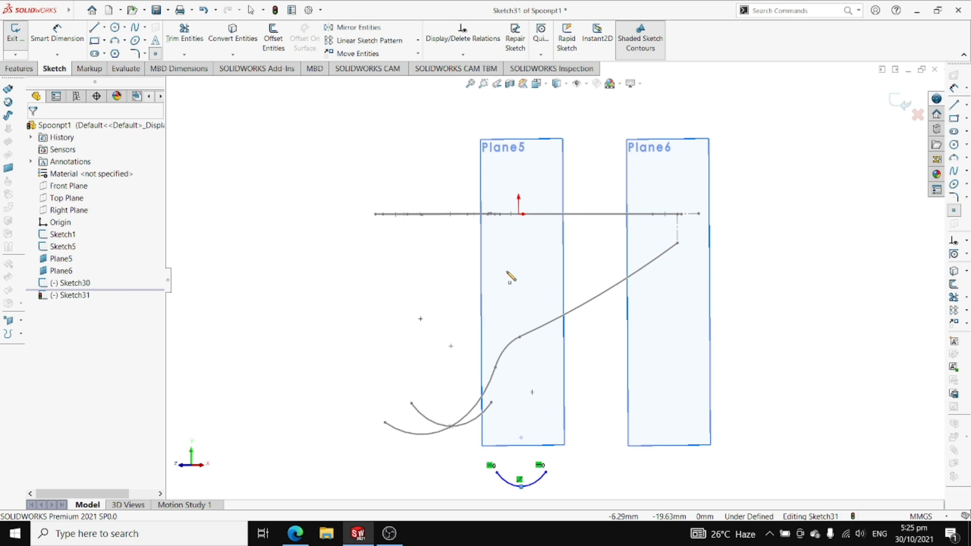
Dimension the Plane5 arc's radius as 10 mm
{"action": "left_click", "coordinate": [57, 34]}
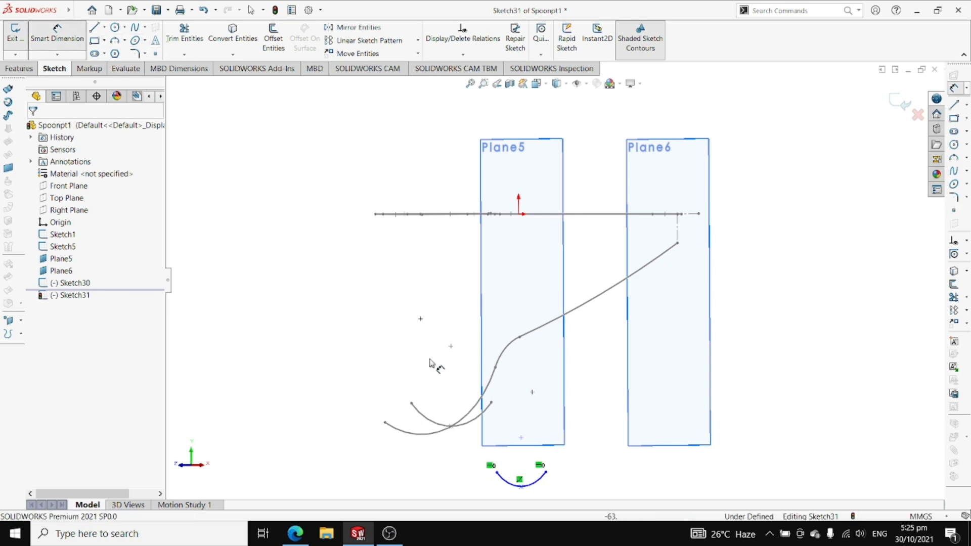
{"action": "left_click", "coordinate": [513, 483]}
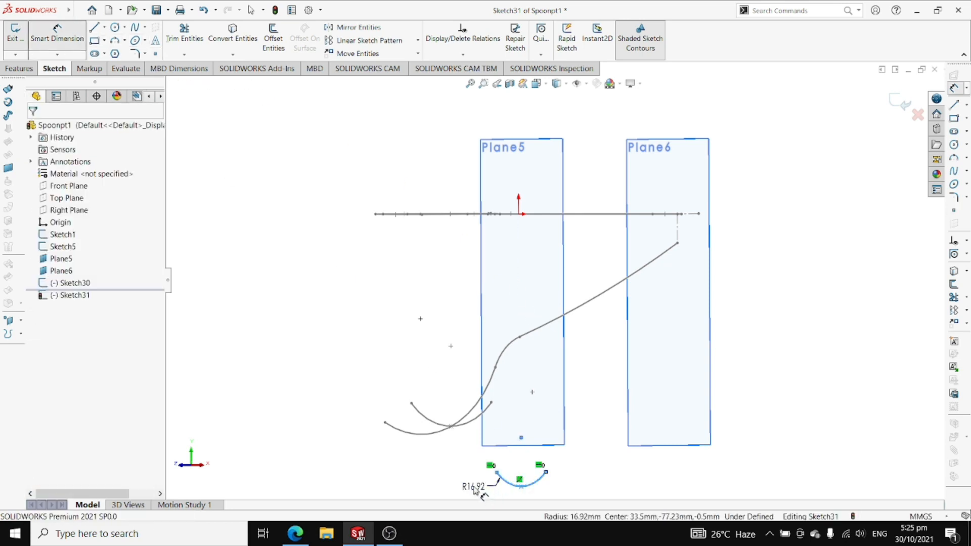
{"action": "left_click", "coordinate": [474, 490]}
{"action": "type", "text": "10"}
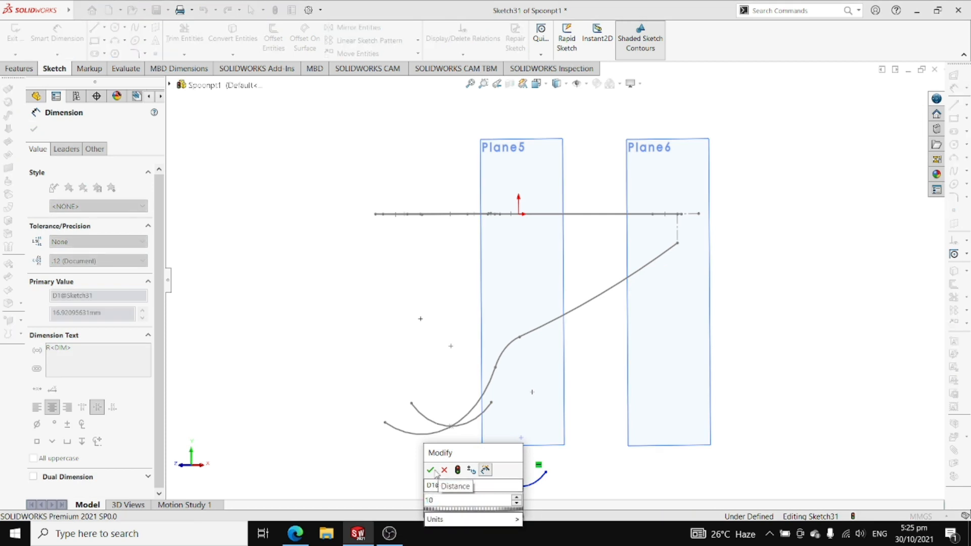
{"action": "left_click", "coordinate": [431, 471]}
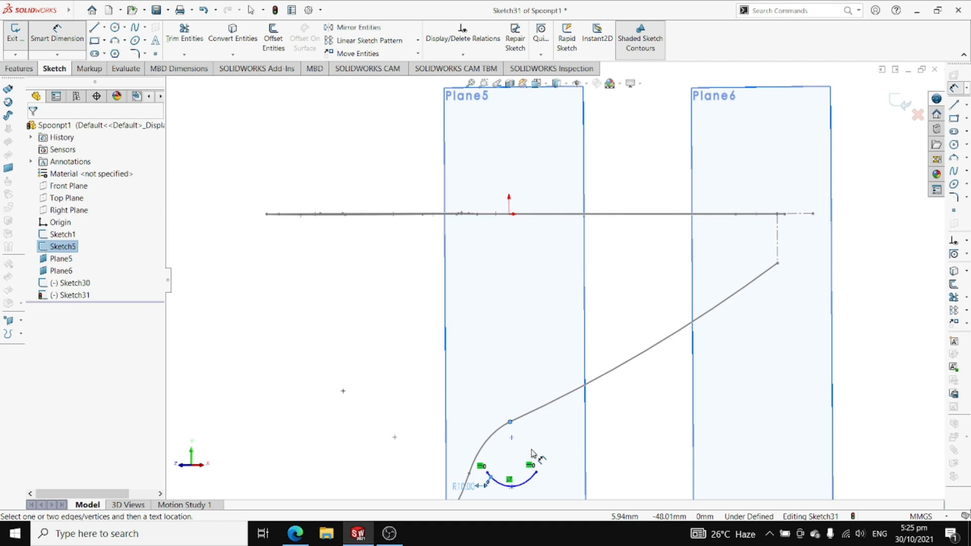
{"action": "left_click", "coordinate": [511, 487]}
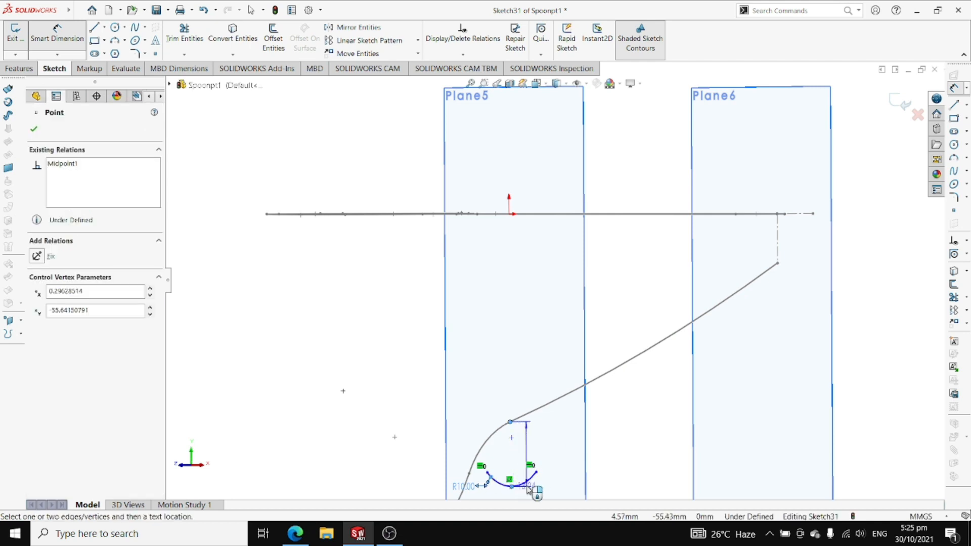
{"action": "key", "text": "Escape"}
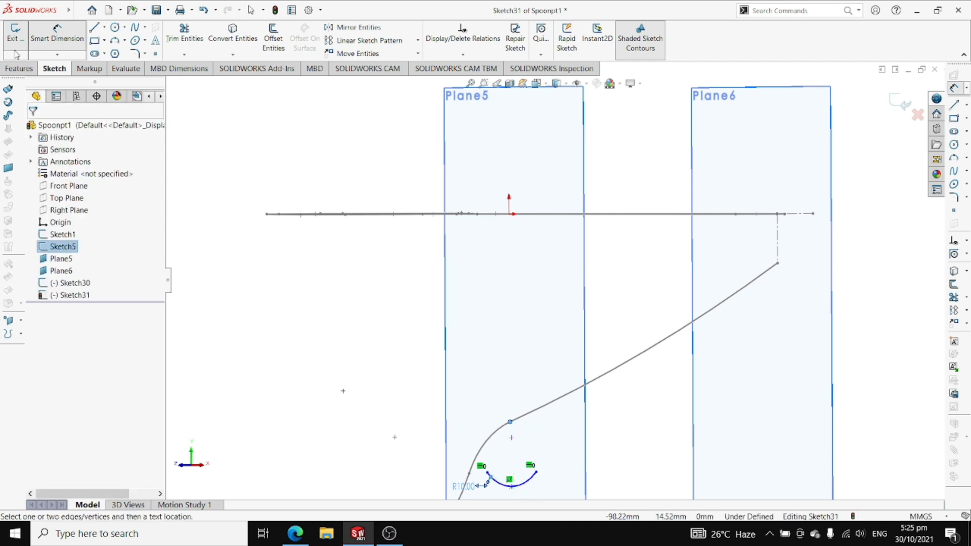
{"action": "left_click", "coordinate": [64, 34]}
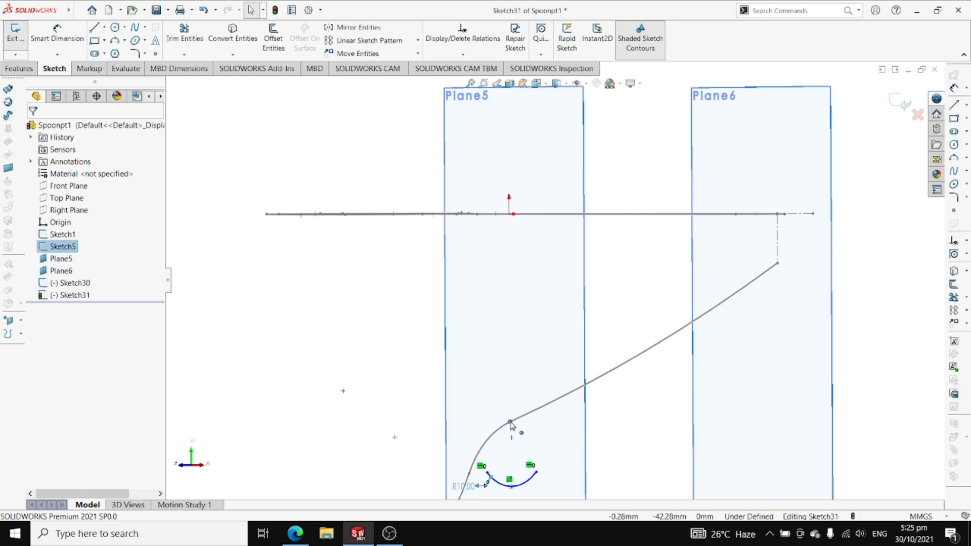
{"action": "right_click", "coordinate": [383, 327]}
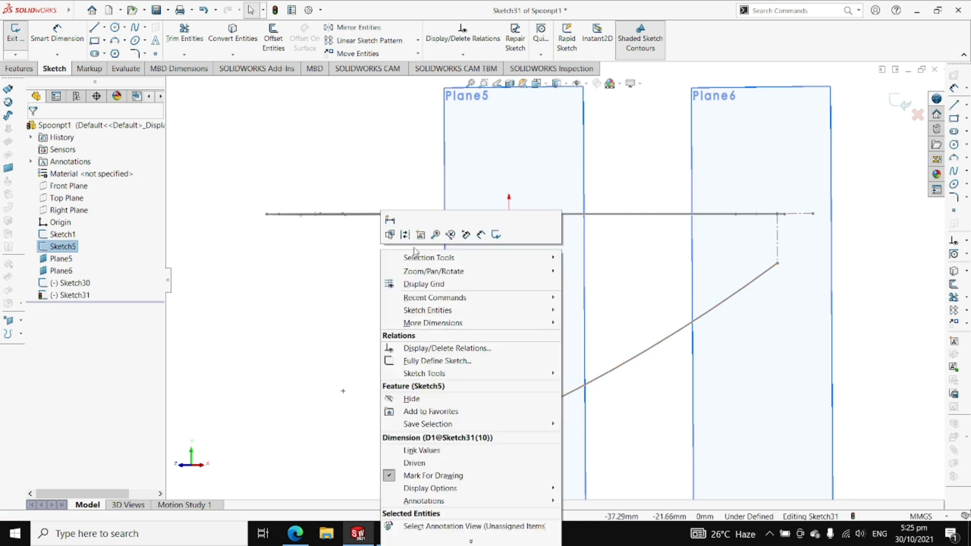
{"action": "left_click", "coordinate": [267, 237]}
{"action": "right_click", "coordinate": [318, 162]}
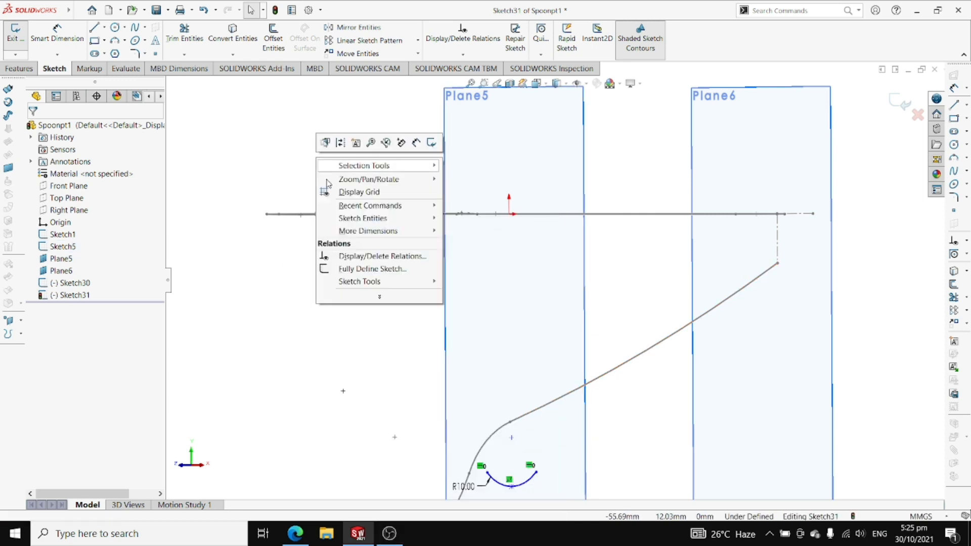
{"action": "left_click", "coordinate": [228, 280]}
Add a Coincident relation between the Plane5 arc's midpoint and the side-curve point where the neck meets the handle arc
{"action": "left_click", "coordinate": [510, 423]}
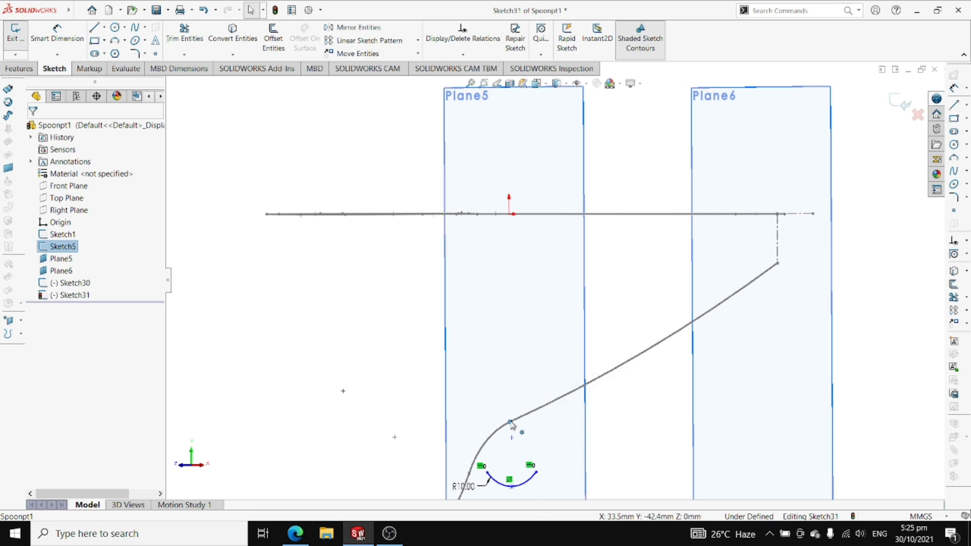
{"action": "left_click", "coordinate": [511, 487]}
{"action": "left_click", "coordinate": [510, 422], "text": "ctrl"}
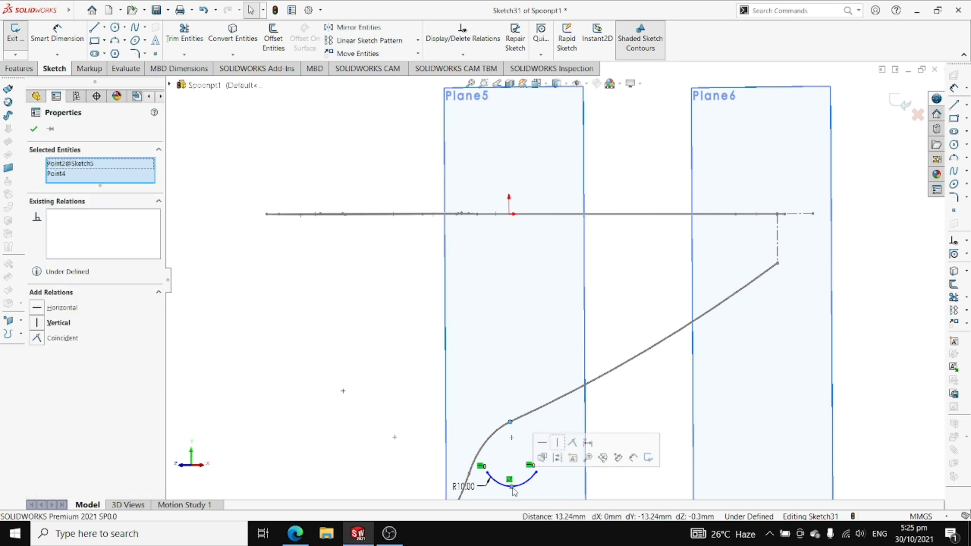
{"action": "left_click", "coordinate": [572, 444]}
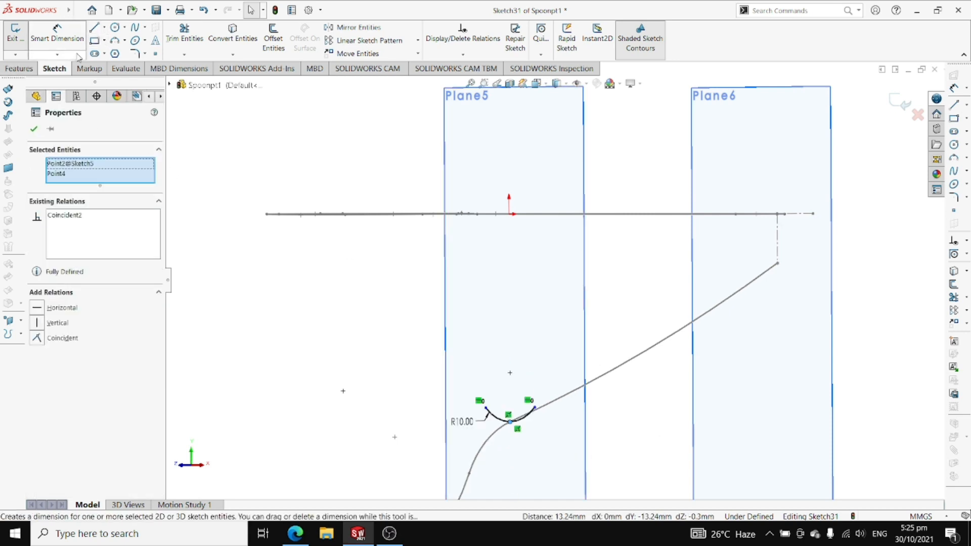
{"action": "left_click", "coordinate": [34, 130]}
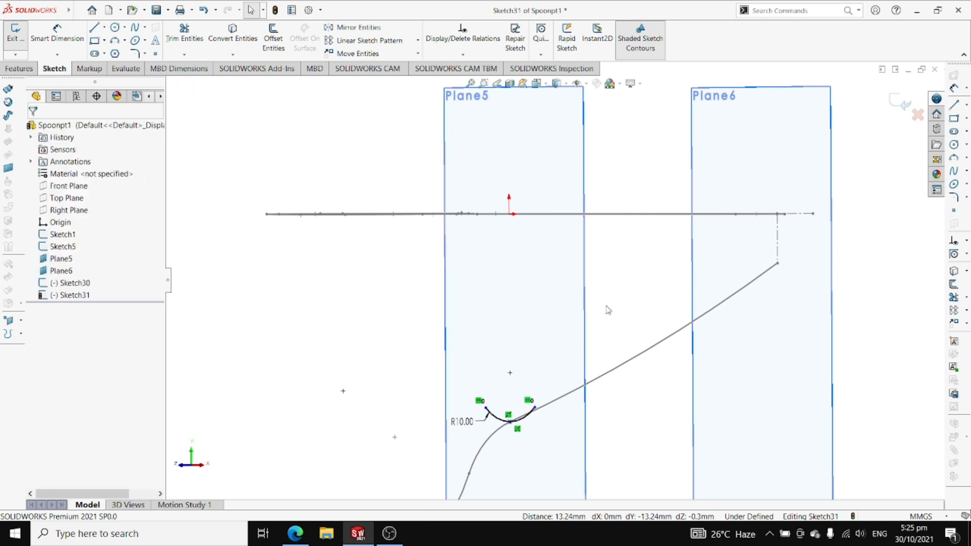
Exit the neck cross-section sketch and hide Plane5
{"action": "scroll", "coordinate": [607, 309], "scroll_direction": "up", "scroll_amount": 3}
{"action": "mouse_move", "coordinate": [585, 389]}
{"action": "middle_mouse_down"}
{"action": "mouse_move", "coordinate": [614, 397]}
{"action": "mouse_move", "coordinate": [611, 442]}
{"action": "mouse_move", "coordinate": [566, 444]}
{"action": "mouse_move", "coordinate": [627, 457]}
{"action": "mouse_move", "coordinate": [614, 440]}
{"action": "mouse_move", "coordinate": [626, 385]}
{"action": "middle_mouse_up"}
{"action": "left_click", "coordinate": [900, 101]}
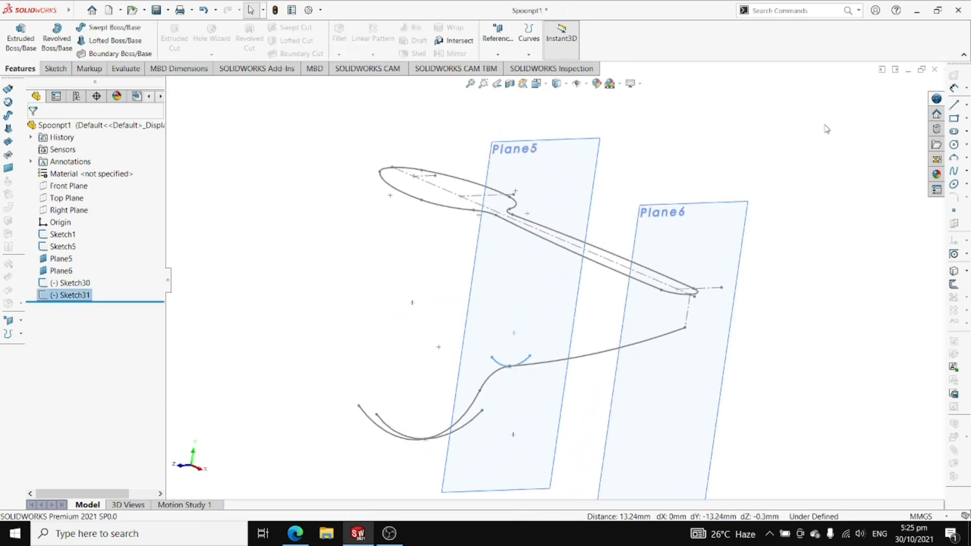
{"action": "right_click", "coordinate": [494, 271]}
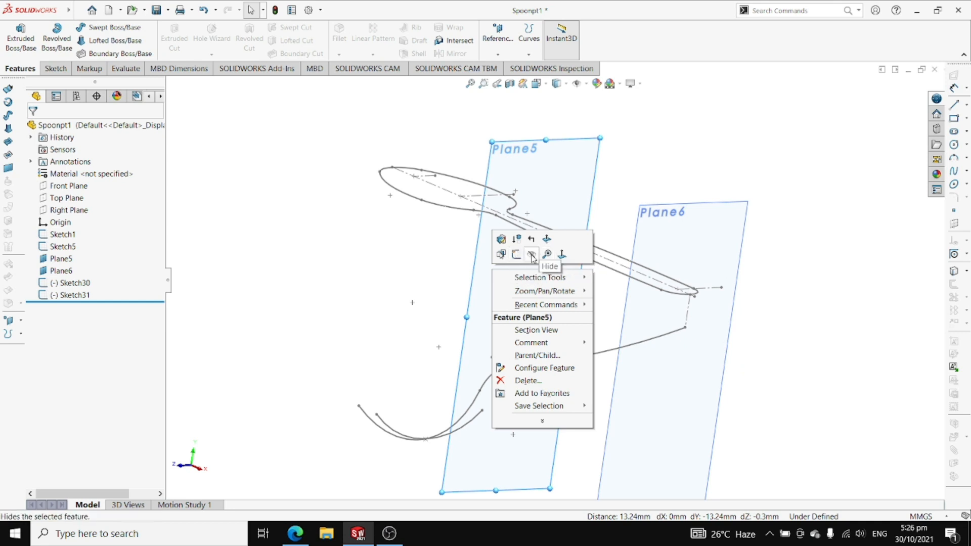
{"action": "left_click", "coordinate": [533, 255]}
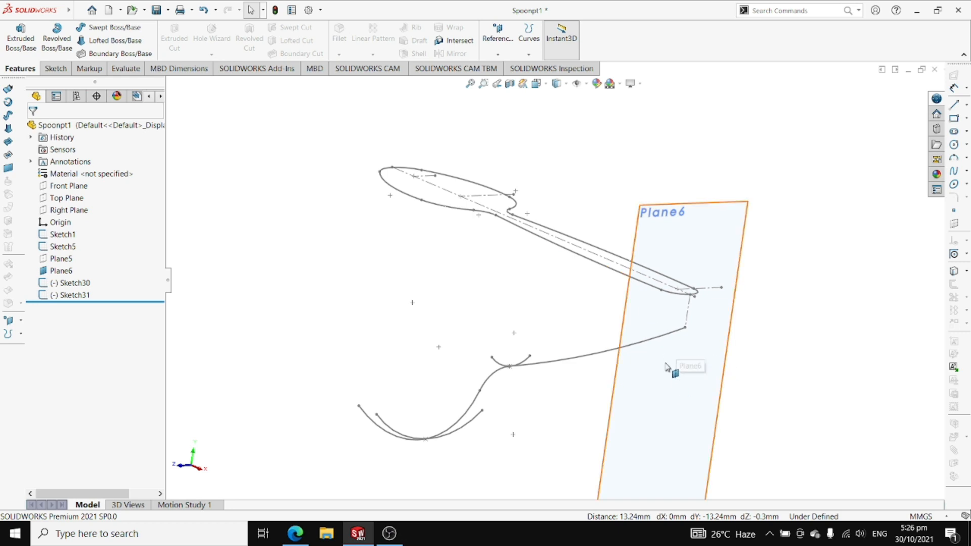
Sketch a downward-bulging three-point arc on Plane6 just above the origin, about 23 mm wide
{"action": "right_click", "coordinate": [693, 350]}
{"action": "left_click", "coordinate": [718, 372]}
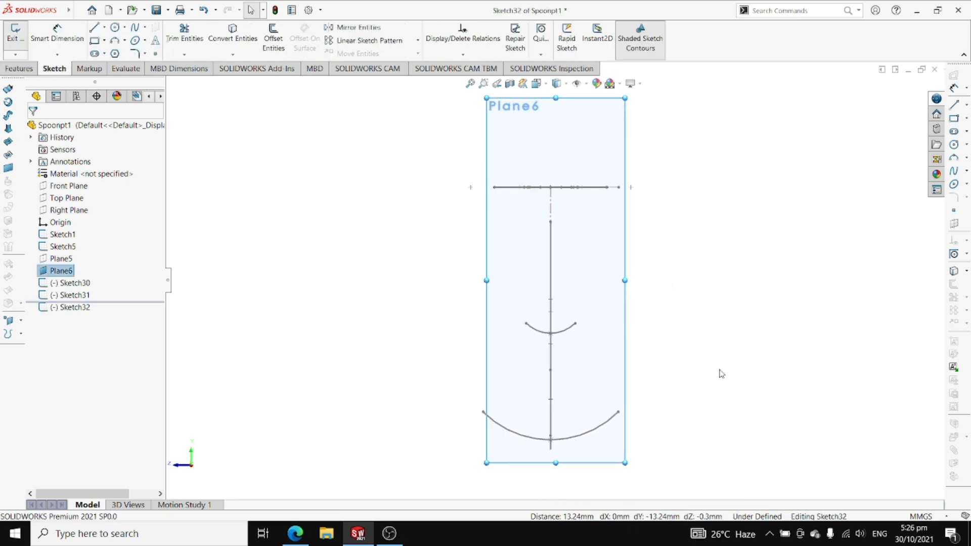
{"action": "left_click", "coordinate": [116, 40]}
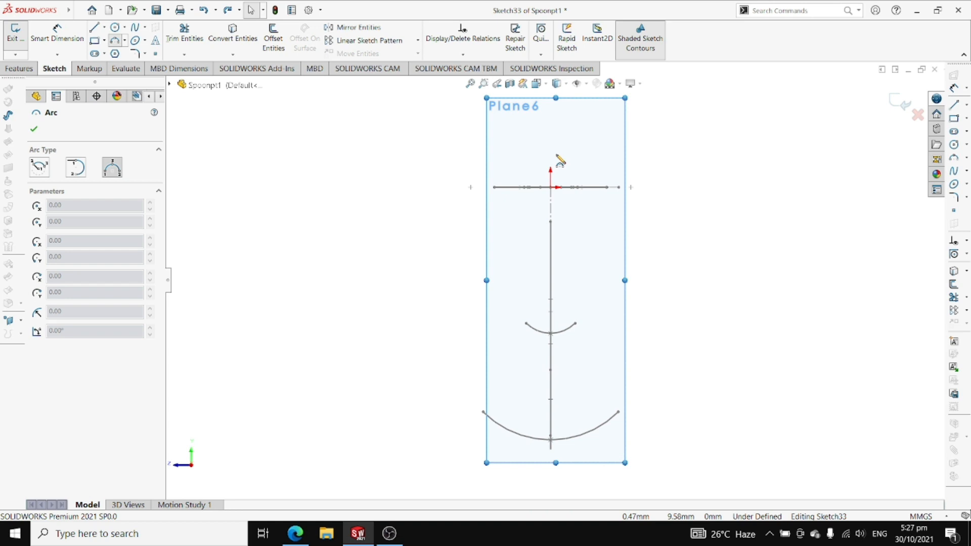
{"action": "left_click", "coordinate": [590, 151]}
{"action": "left_click", "coordinate": [510, 139]}
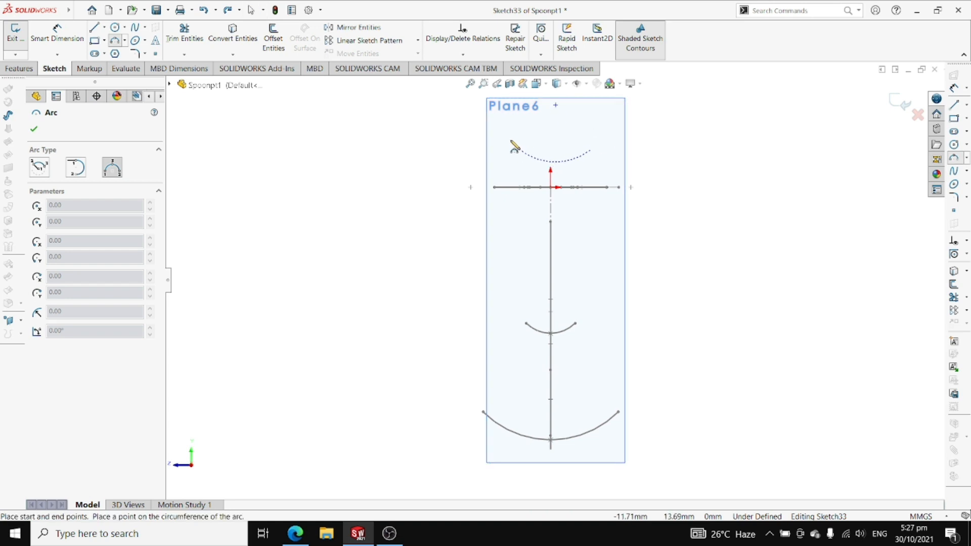
{"action": "left_click", "coordinate": [551, 162]}
{"action": "key", "text": "Escape"}
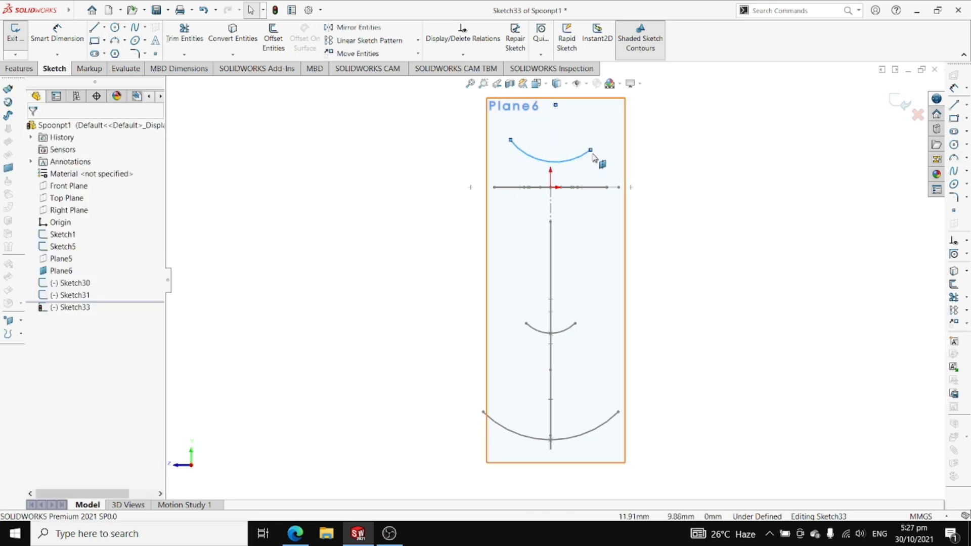
Add a Horizontal relation between the two endpoints of the arc on Plane6
{"action": "left_click", "coordinate": [511, 140]}
{"action": "left_click", "coordinate": [590, 150], "text": "ctrl"}
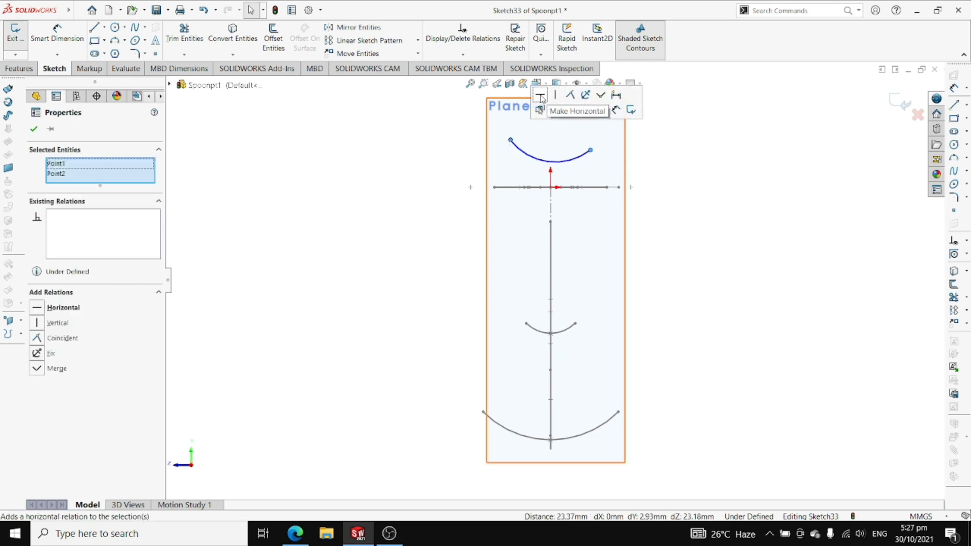
{"action": "left_click", "coordinate": [560, 96]}
{"action": "left_click", "coordinate": [155, 55]}
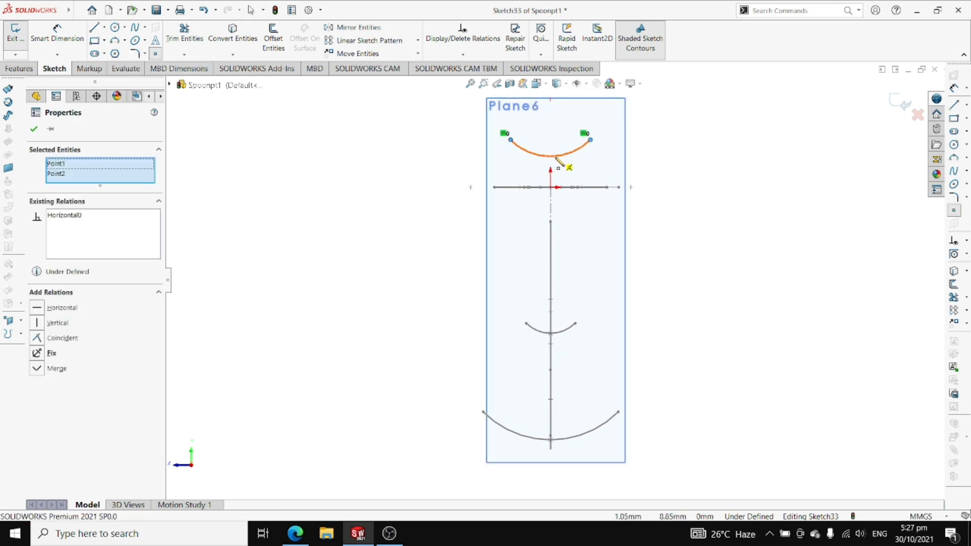
{"action": "left_click", "coordinate": [551, 156]}
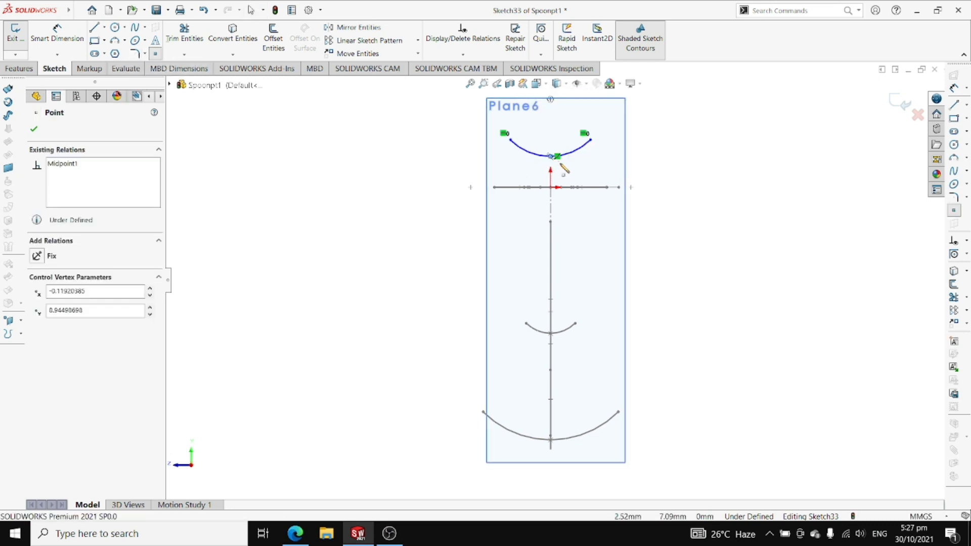
{"action": "left_click", "coordinate": [203, 10]}
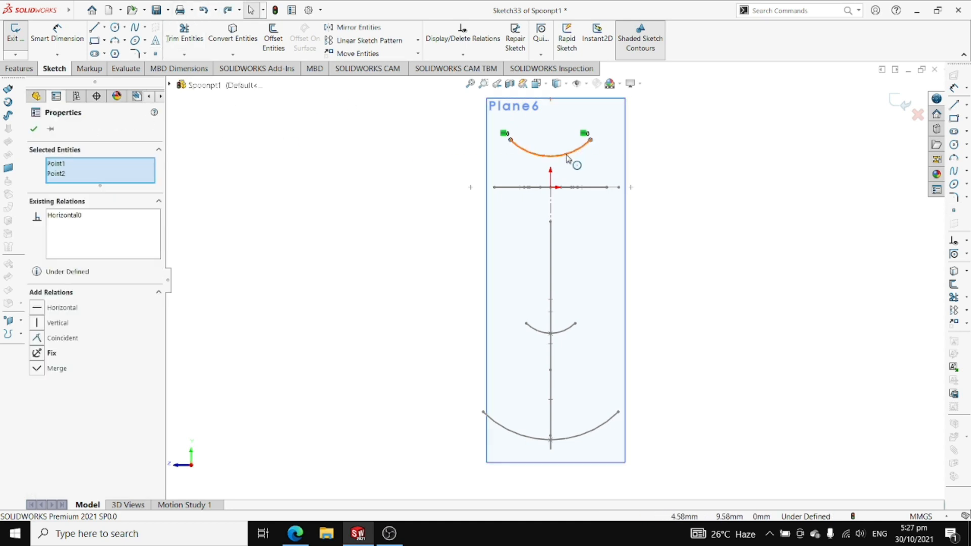
Place a sketch point at the midpoint of the arc on Plane6
{"action": "left_click", "coordinate": [155, 54]}
{"action": "left_click", "coordinate": [37, 131]}
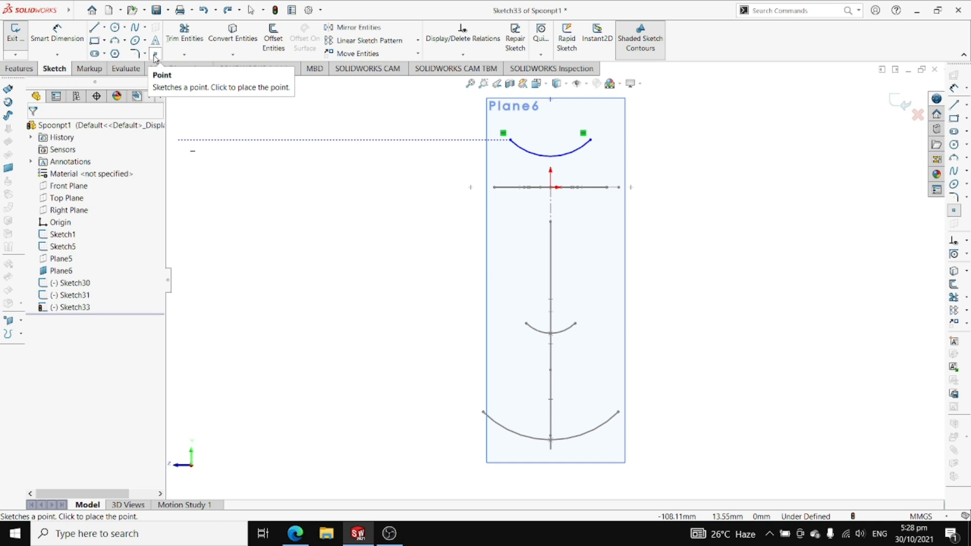
{"action": "left_click", "coordinate": [156, 55]}
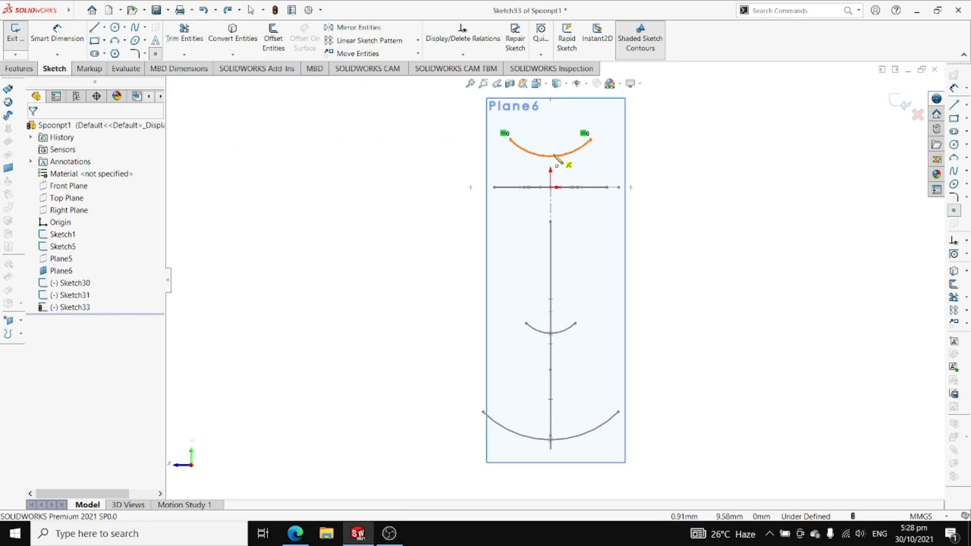
{"action": "left_click", "coordinate": [552, 157]}
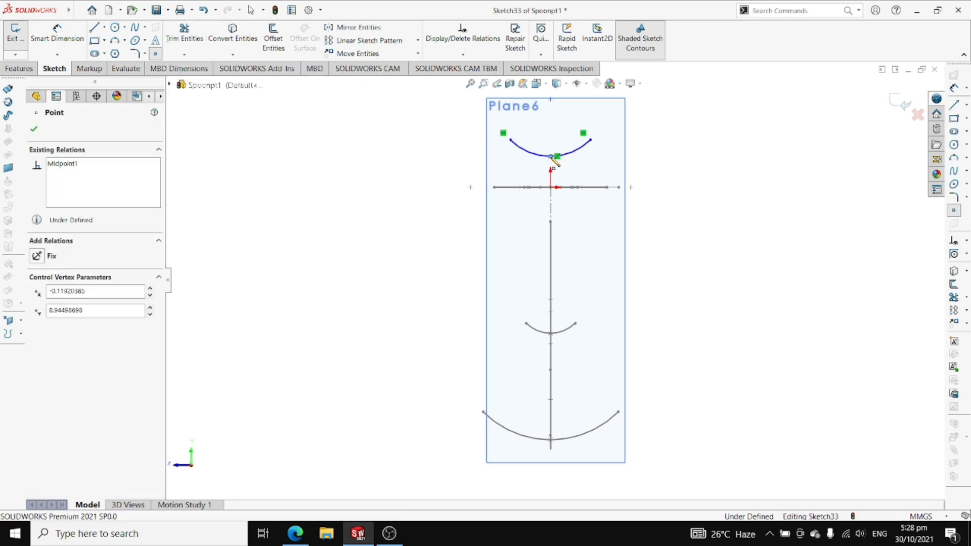
{"action": "key", "text": "Escape"}
{"action": "middle_click_drag", "start_coordinate": [759, 206], "coordinate": [845, 232]}
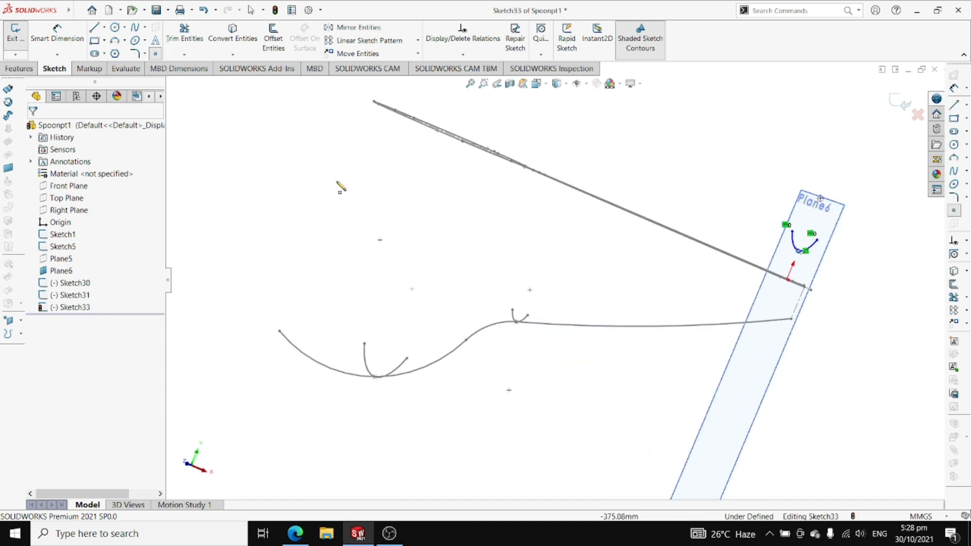
{"action": "right_click", "coordinate": [279, 141]}
{"action": "left_click", "coordinate": [300, 147]}
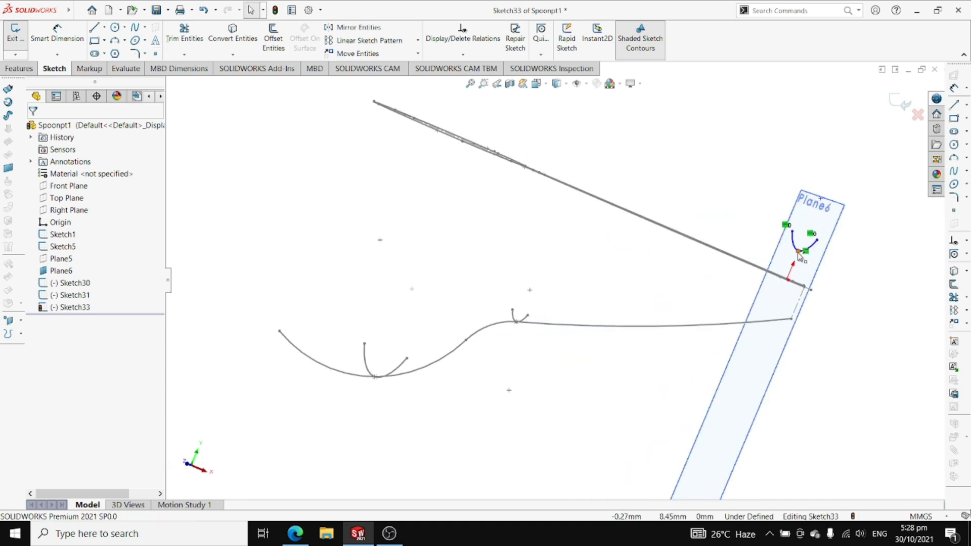
{"action": "left_click", "coordinate": [800, 252]}
{"action": "left_click", "coordinate": [792, 318], "text": "ctrl"}
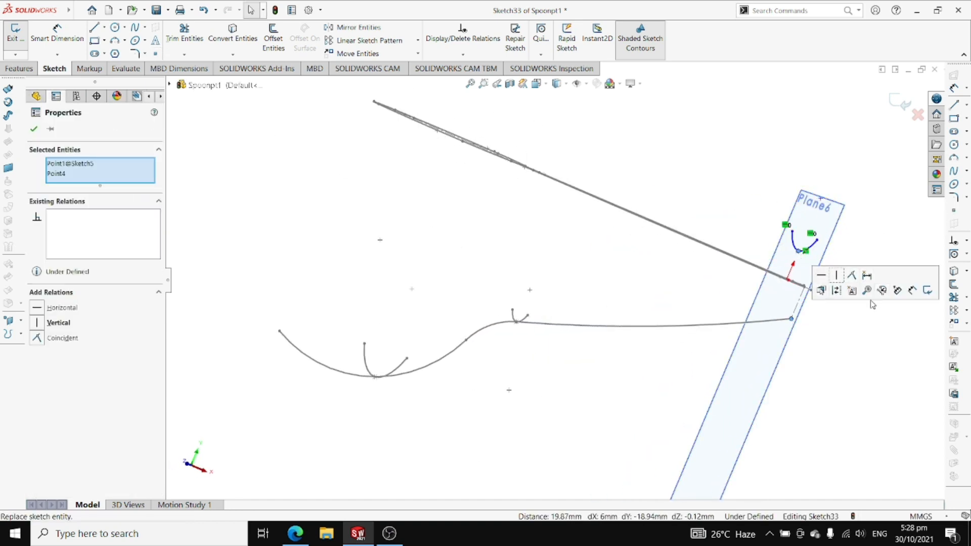
{"action": "left_click", "coordinate": [845, 281]}
Add a Pierce relation between the Plane6 arc's midpoint and the handle arc of the side-curve
{"action": "left_click", "coordinate": [799, 251]}
{"action": "left_click", "coordinate": [769, 325], "text": "ctrl"}
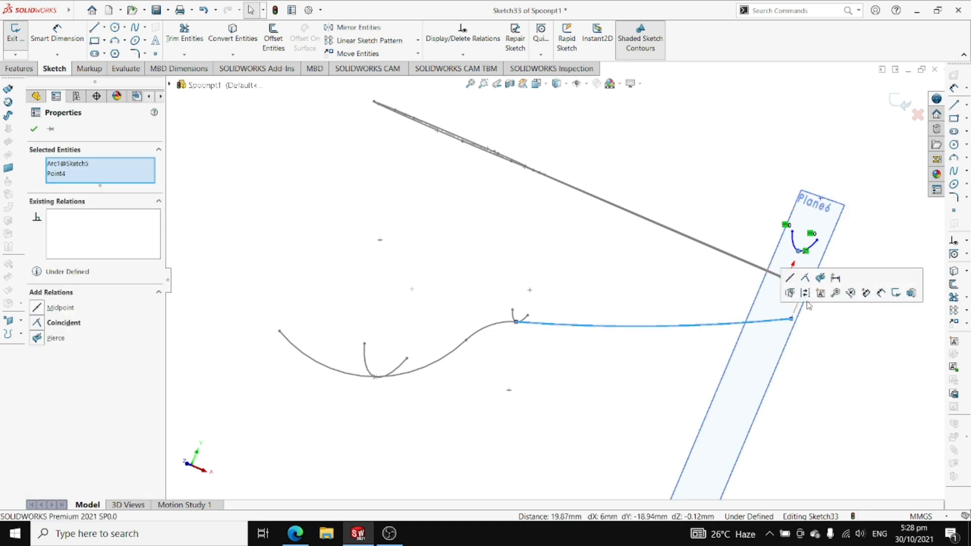
{"action": "left_click", "coordinate": [830, 282]}
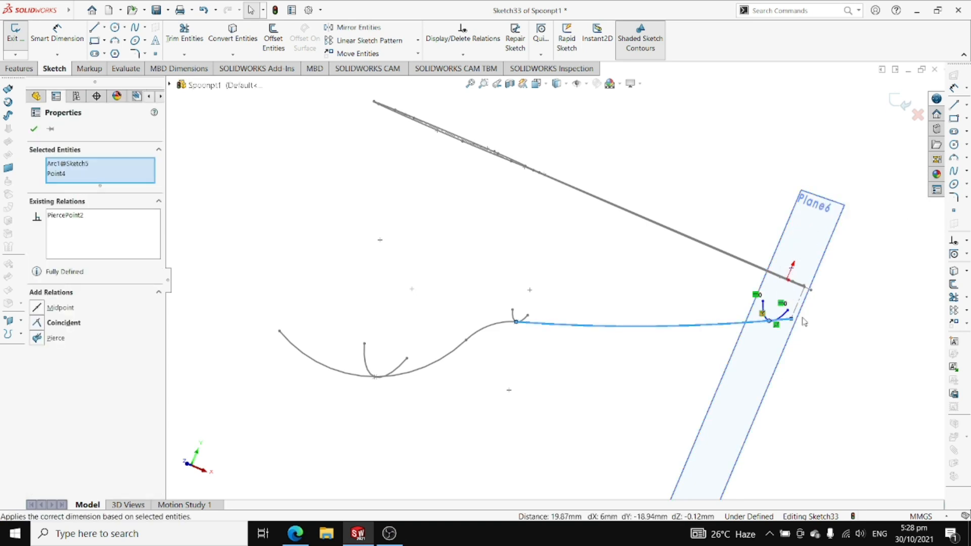
Add Sketch5 as the guide curve of the surface loft between the bowl surface's edge and Sketch31, and complete the loft
{"action": "left_click", "coordinate": [34, 130]}
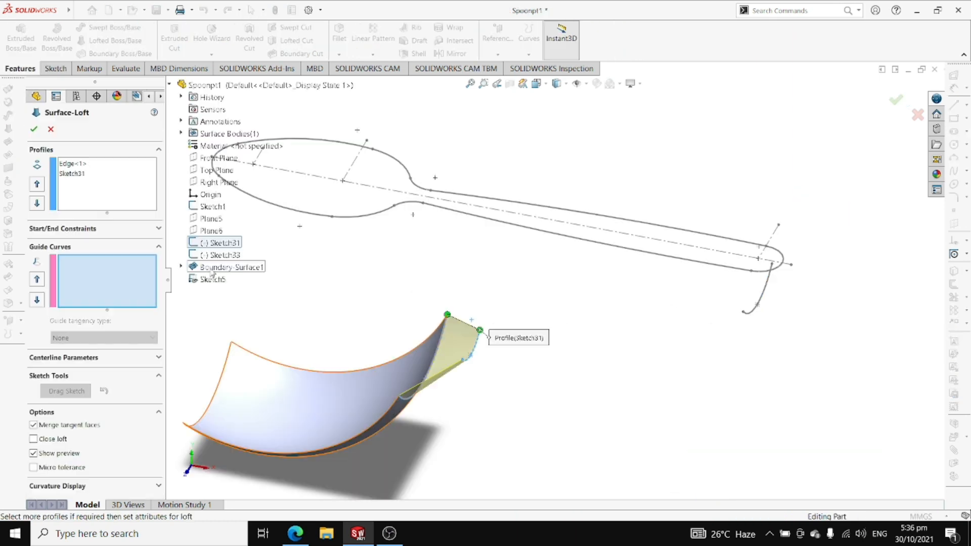
{"action": "left_click", "coordinate": [207, 279]}
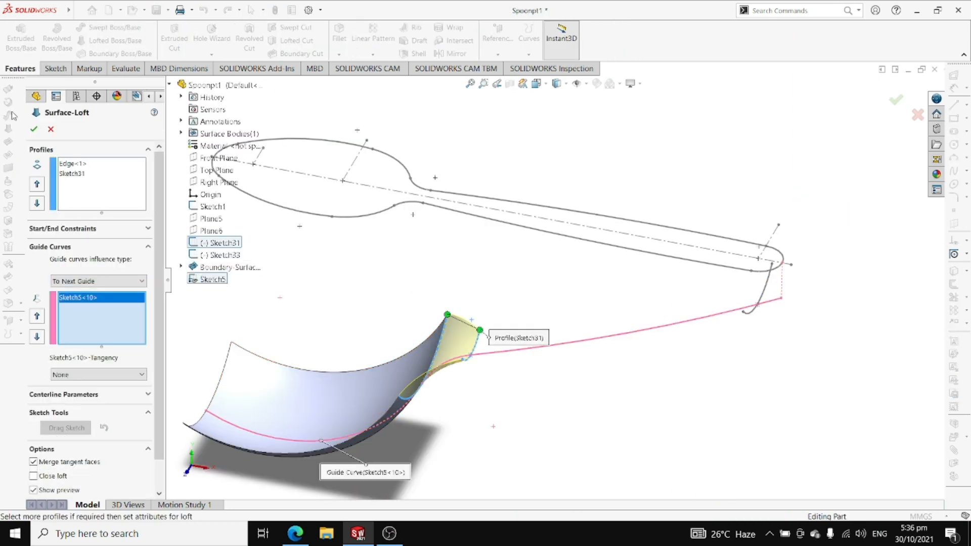
{"action": "left_click", "coordinate": [33, 130]}
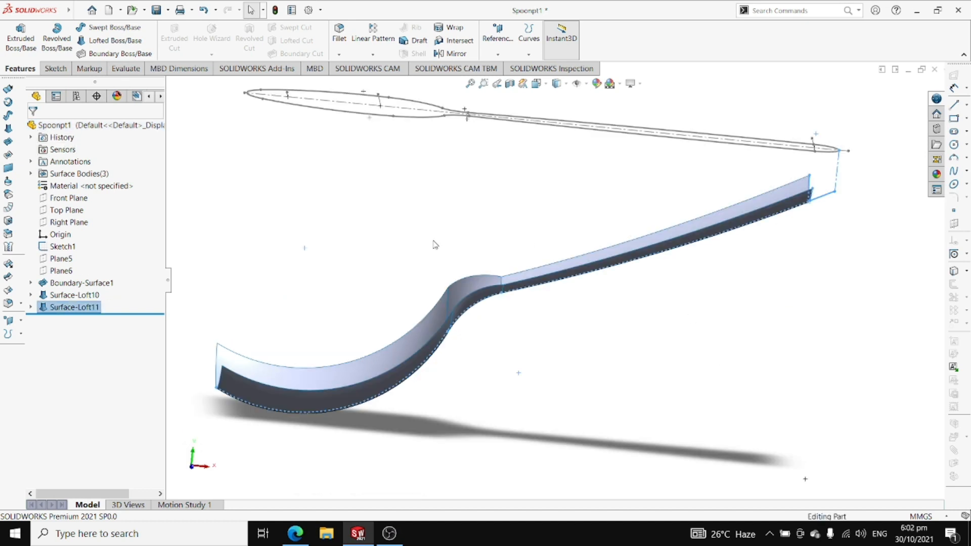
Start a sketch on the Front Plane and convert the Sketch5 side-curve into it
{"action": "left_click", "coordinate": [65, 198]}
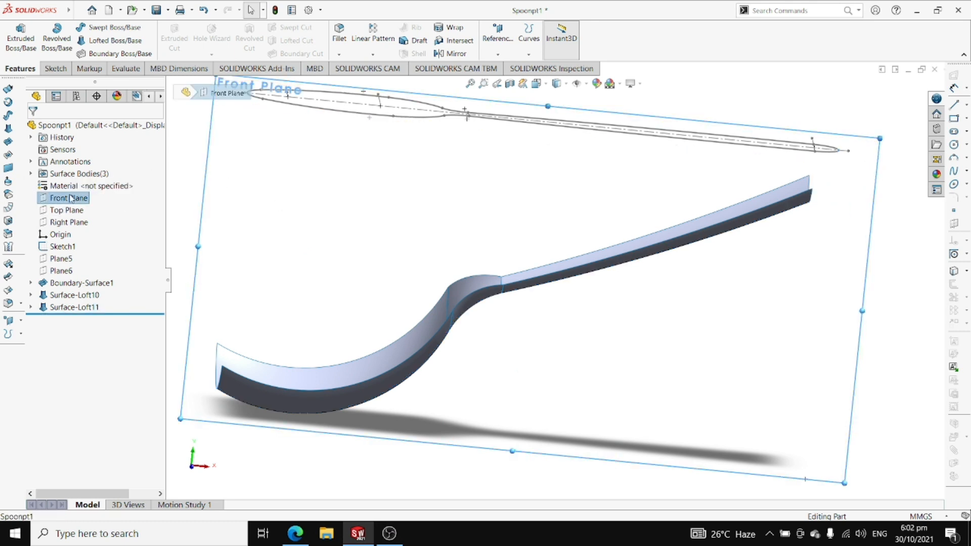
{"action": "left_click", "coordinate": [56, 68]}
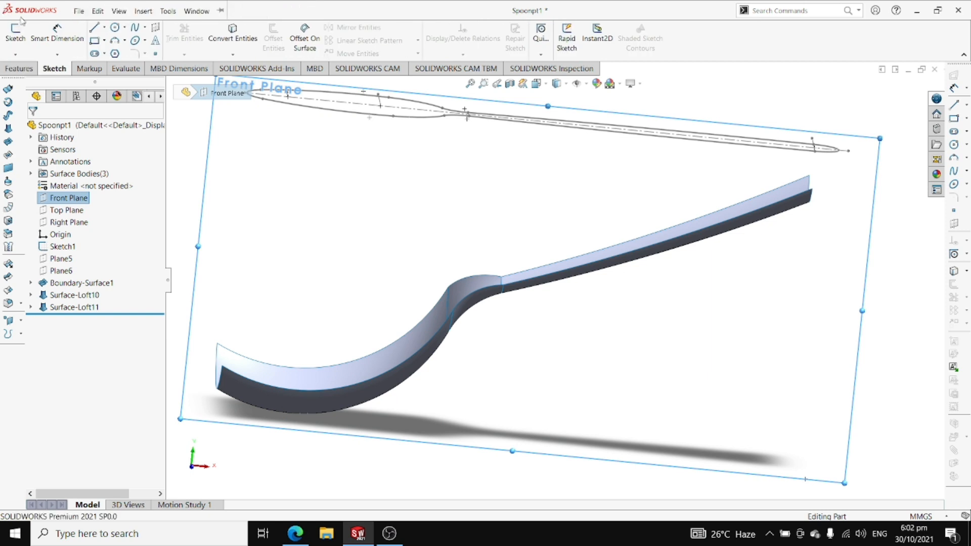
{"action": "left_click", "coordinate": [23, 31]}
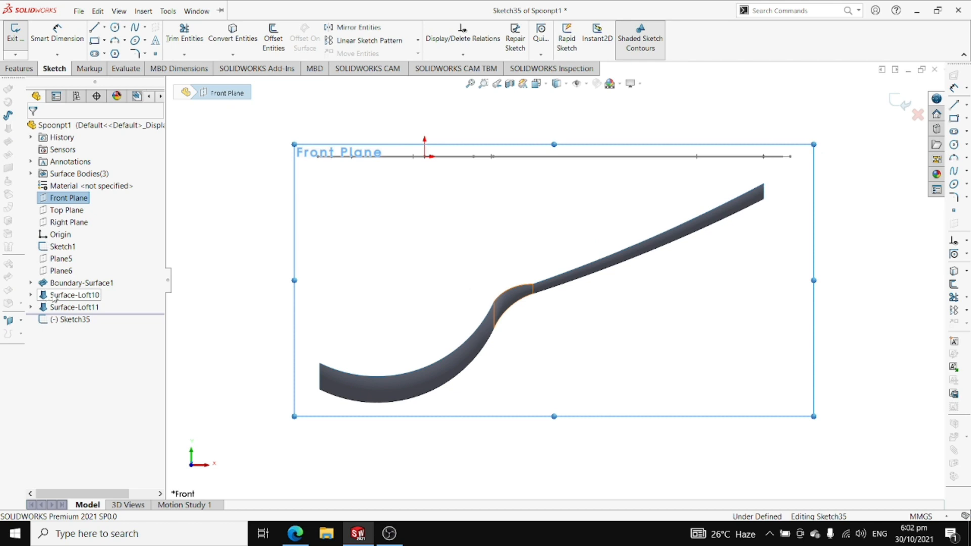
{"action": "left_click", "coordinate": [31, 307]}
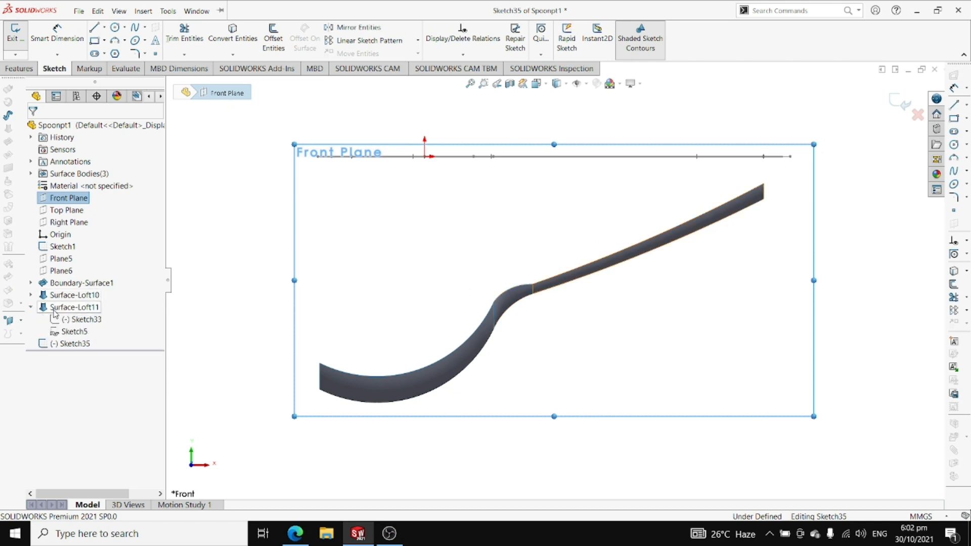
{"action": "left_click", "coordinate": [68, 333]}
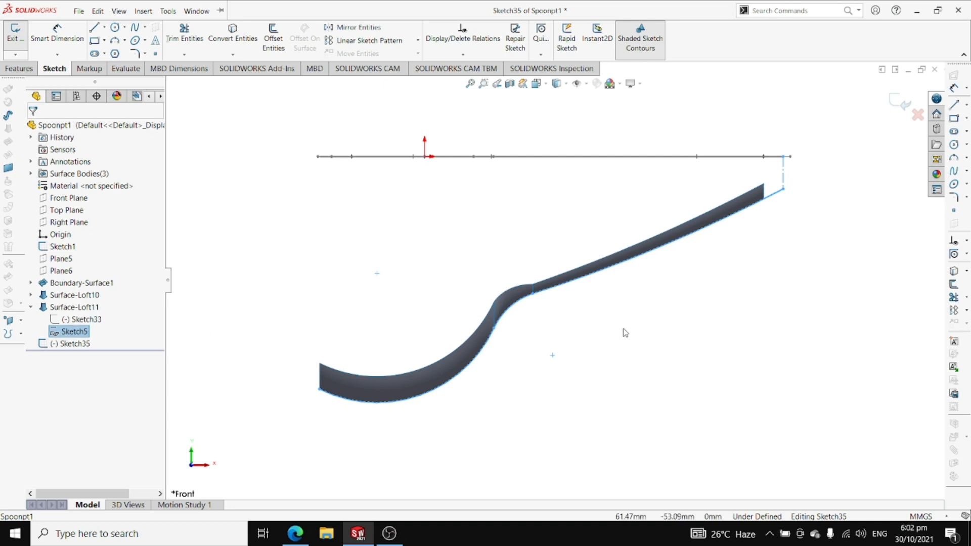
{"action": "left_click", "coordinate": [247, 41]}
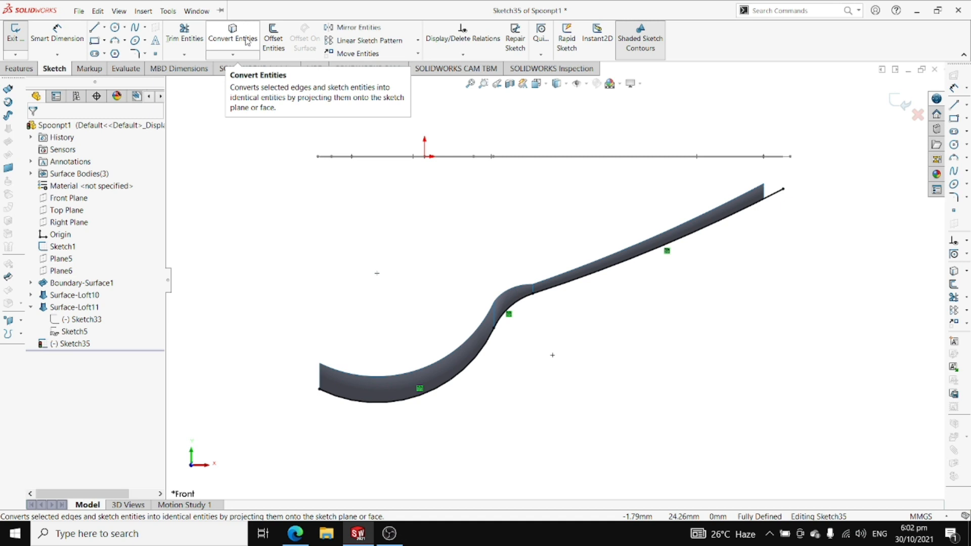
{"action": "left_click", "coordinate": [98, 11]}
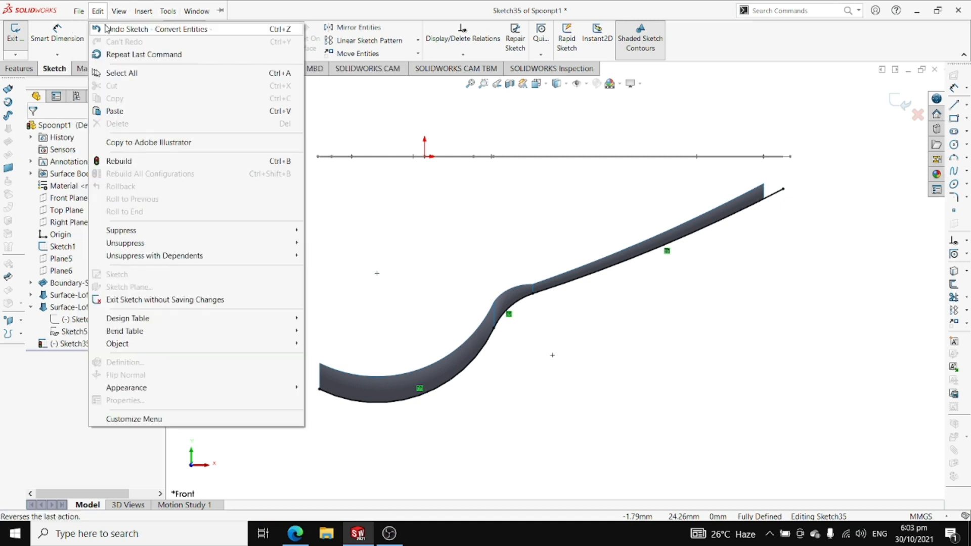
{"action": "left_click", "coordinate": [345, 121]}
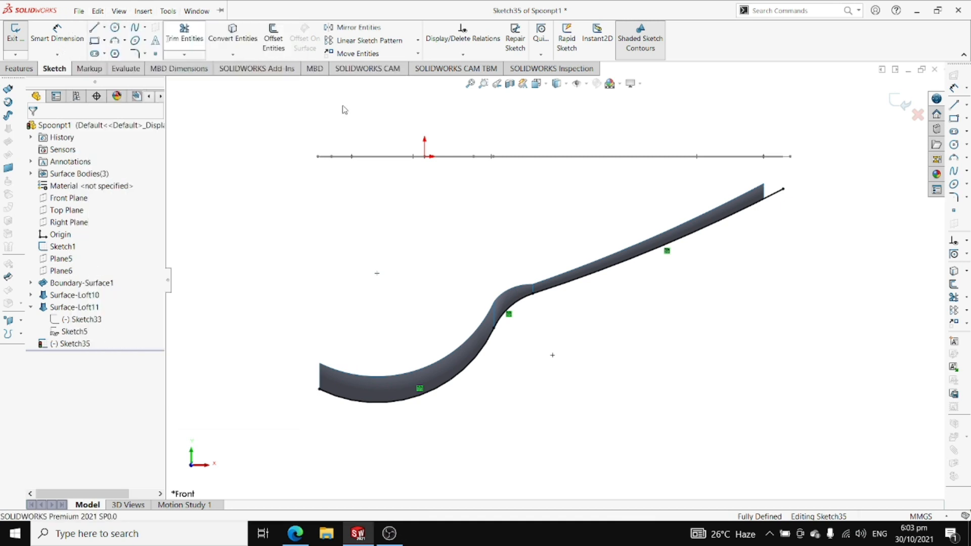
{"action": "left_click", "coordinate": [248, 34]}
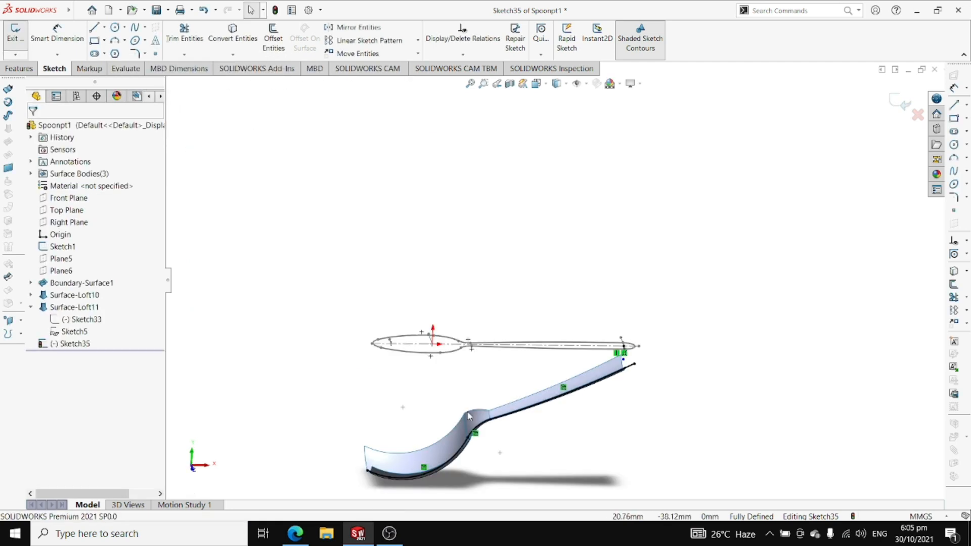
Make the lower endpoint of the vertical construction line near the handle tip coincident with the converted handle arc
{"action": "scroll", "coordinate": [481, 415], "scroll_direction": "up", "scroll_amount": 3}
{"action": "scroll", "coordinate": [482, 415], "scroll_direction": "down", "scroll_amount": 3}
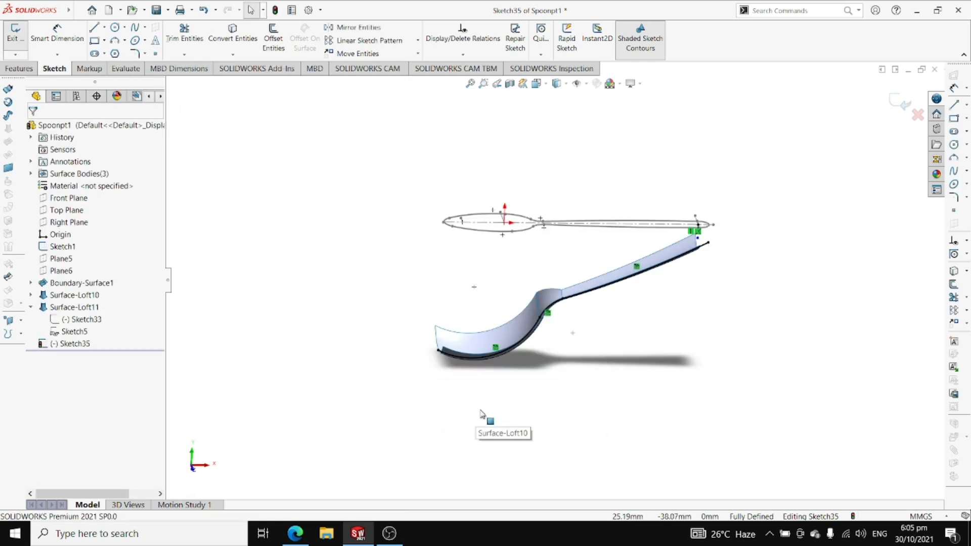
{"action": "scroll", "coordinate": [786, 194], "scroll_direction": "down", "scroll_amount": 5}
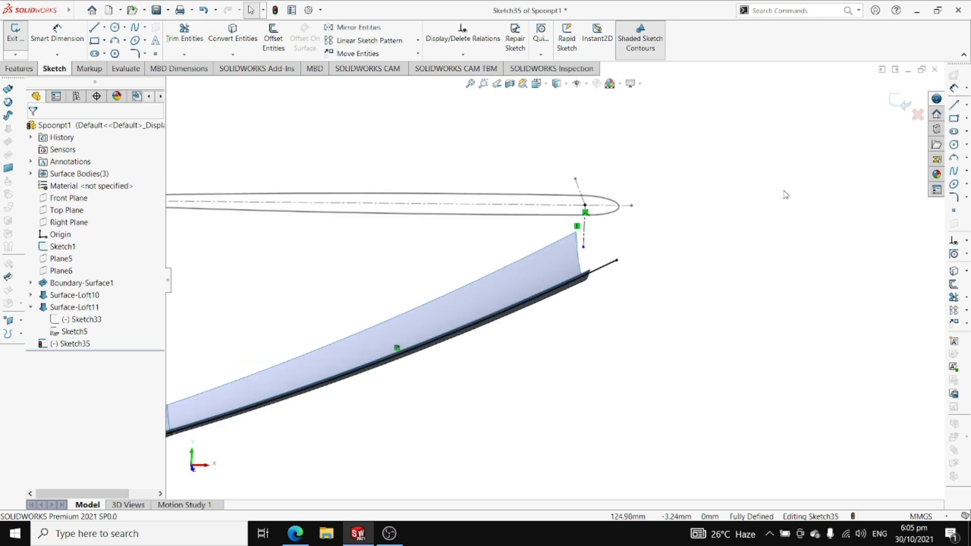
{"action": "left_click", "coordinate": [590, 274]}
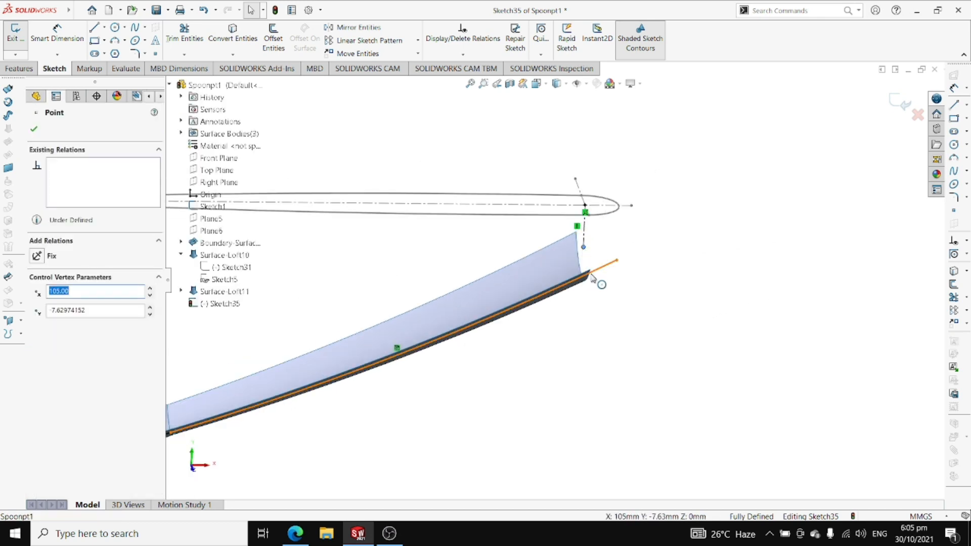
{"action": "left_click", "coordinate": [603, 268], "text": "ctrl"}
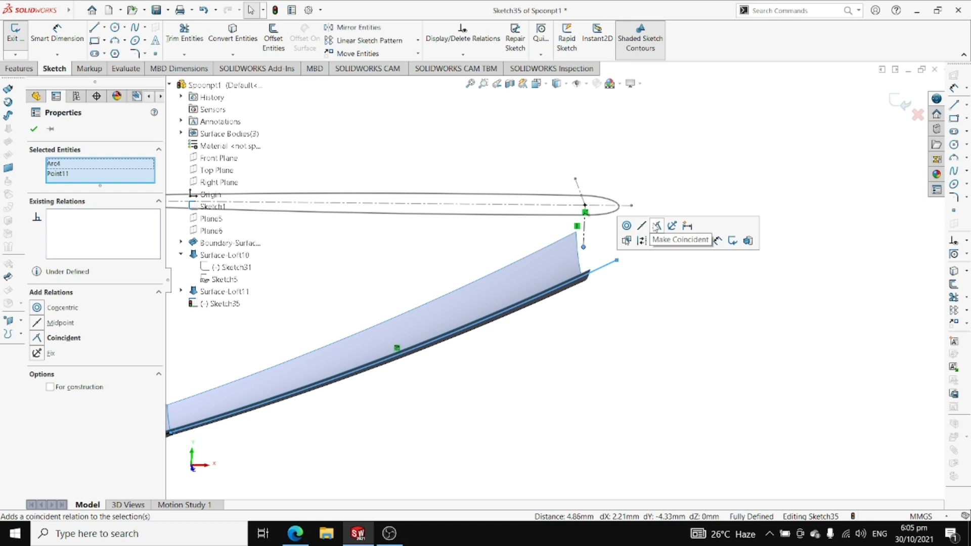
{"action": "left_click", "coordinate": [656, 226]}
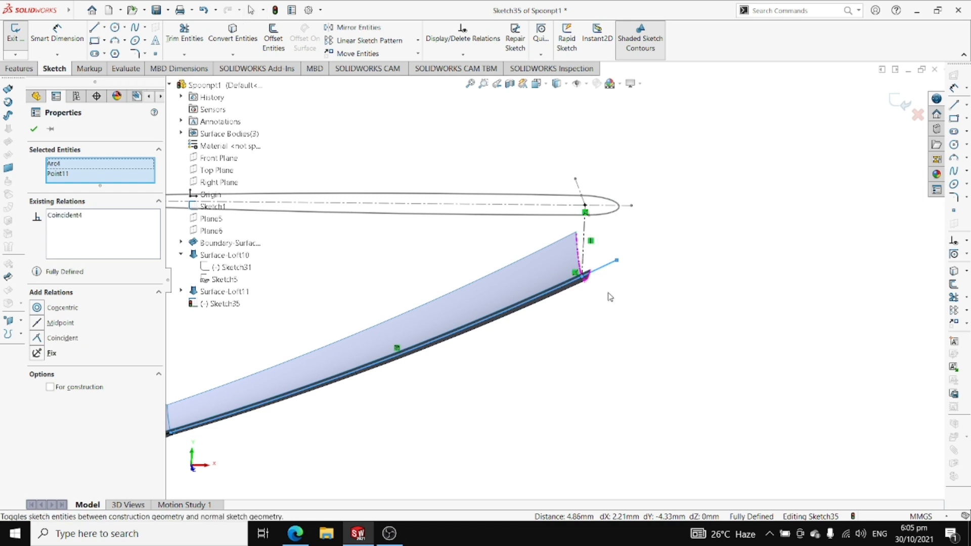
{"action": "scroll", "coordinate": [609, 295], "scroll_direction": "down", "scroll_amount": 1}
{"action": "left_click", "coordinate": [33, 130]}
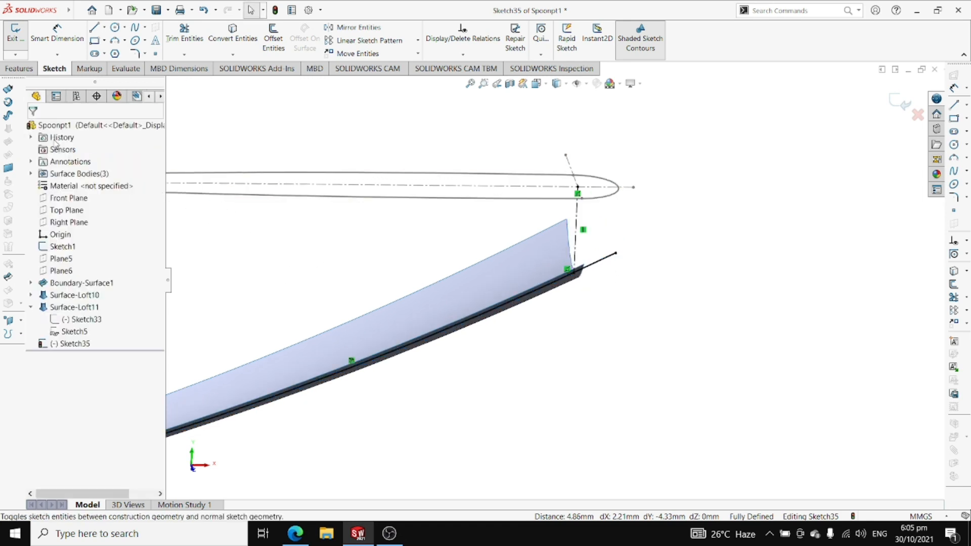
Trim the knitted spoon surface with the outline in Sketch1, using the Standard trim type and removing the portion outside the outline
{"action": "mouse_move", "coordinate": [414, 418]}
{"action": "middle_mouse_down"}
{"action": "mouse_move", "coordinate": [468, 419]}
{"action": "mouse_move", "coordinate": [399, 416]}
{"action": "middle_mouse_up"}
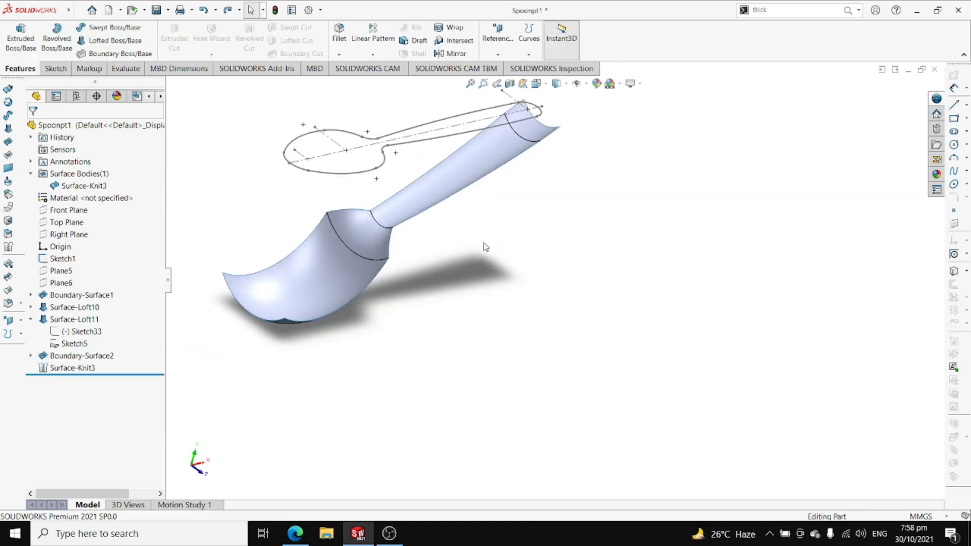
{"action": "mouse_move", "coordinate": [486, 246]}
{"action": "middle_mouse_down"}
{"action": "mouse_move", "coordinate": [473, 207]}
{"action": "mouse_move", "coordinate": [455, 218]}
{"action": "middle_mouse_up"}
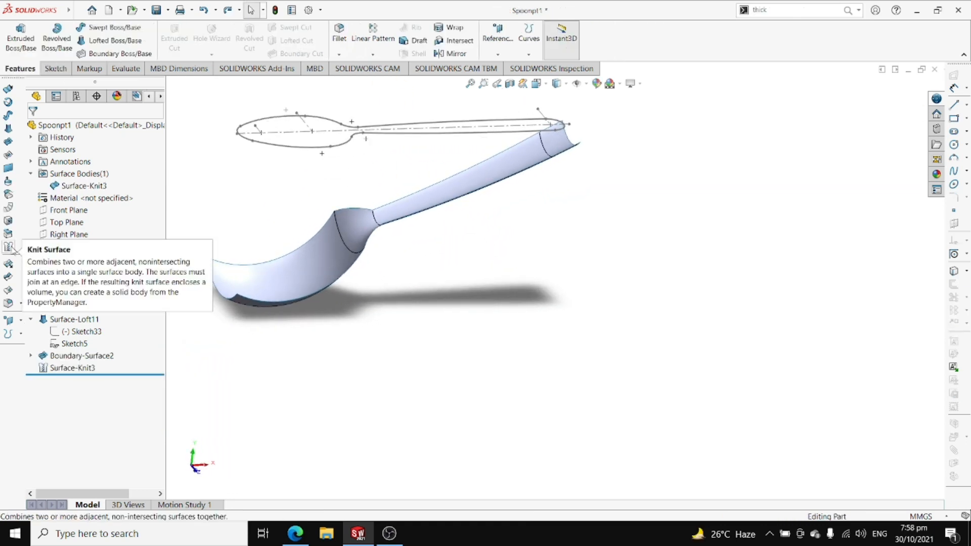
{"action": "left_click", "coordinate": [9, 277]}
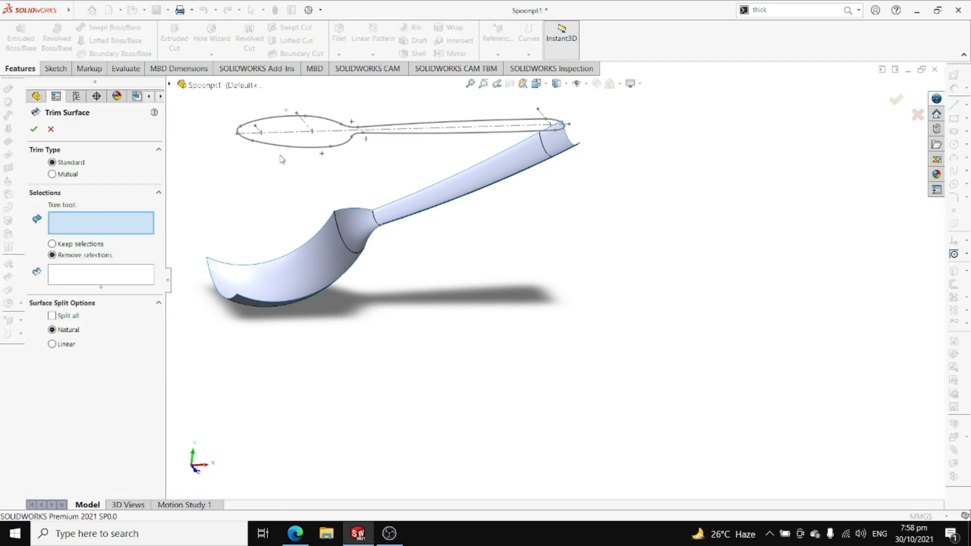
{"action": "left_click", "coordinate": [297, 149]}
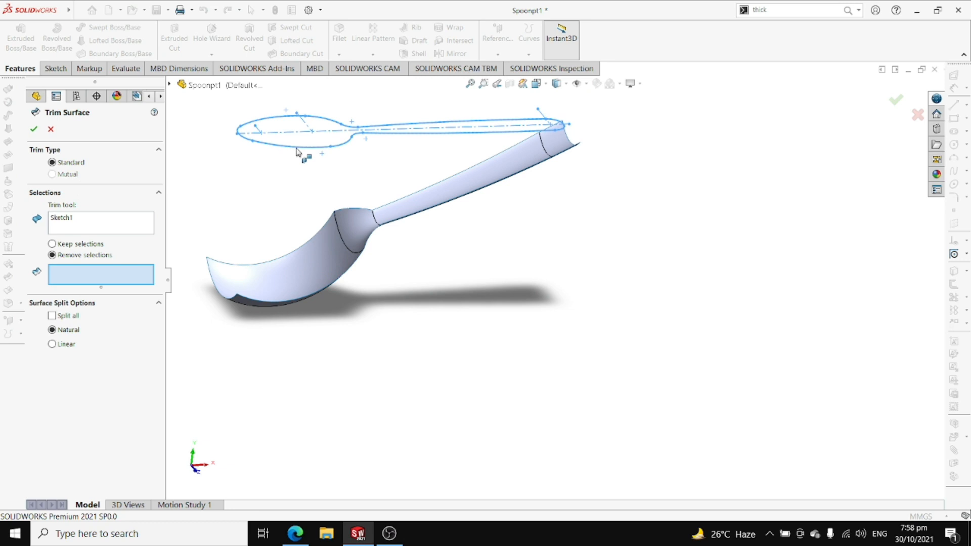
{"action": "left_click", "coordinate": [214, 268]}
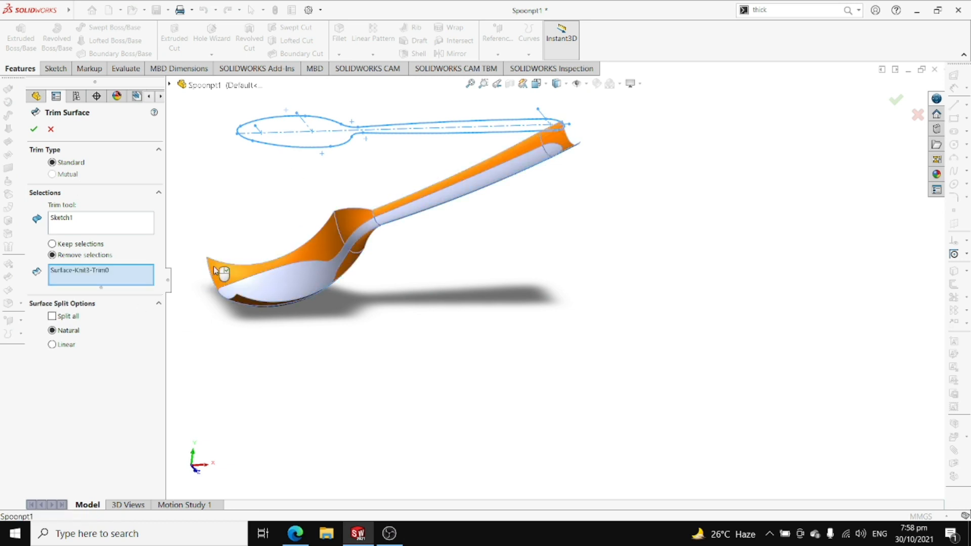
{"action": "left_click", "coordinate": [35, 129]}
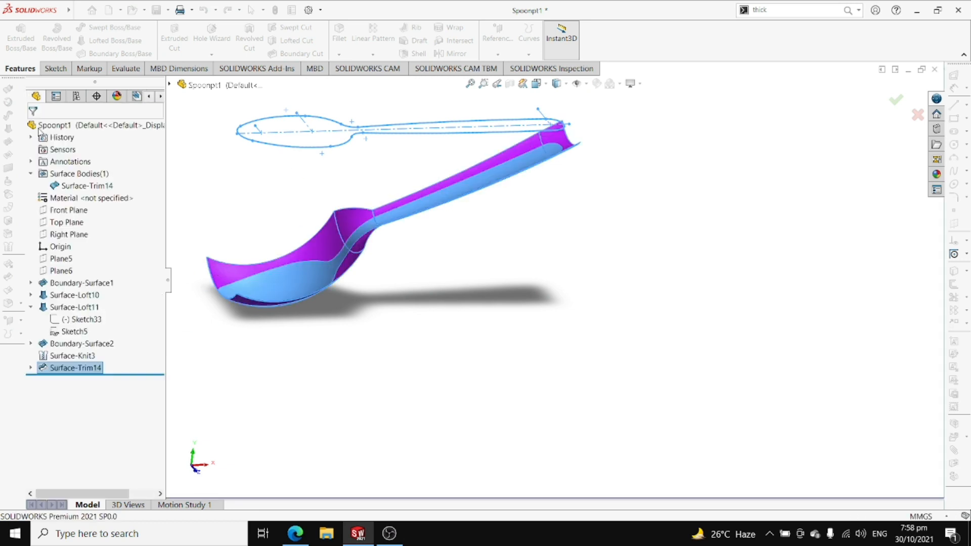
{"action": "scroll", "coordinate": [495, 223], "scroll_direction": "down", "scroll_amount": 2}
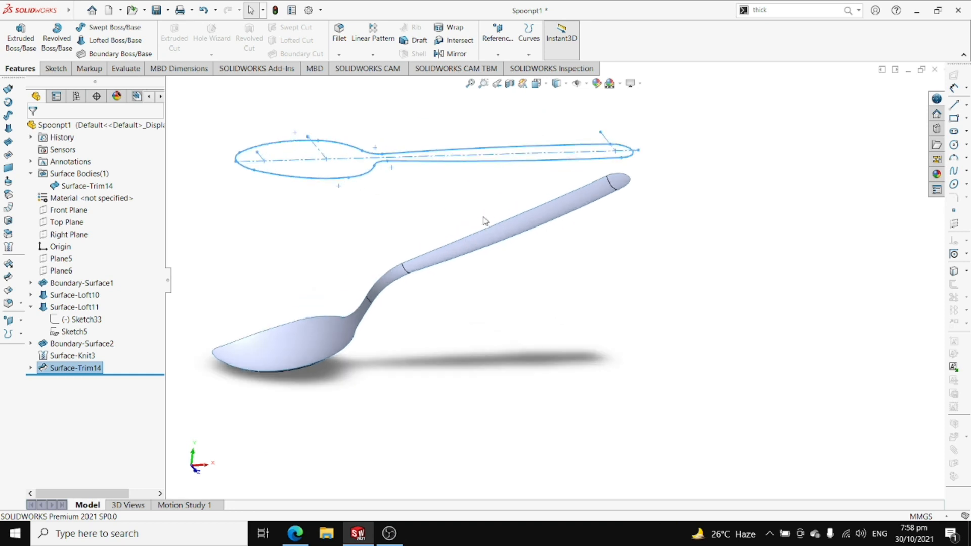
Thicken the trimmed spoon surface by 1 mm
{"action": "left_click", "coordinate": [804, 11]}
{"action": "left_click", "coordinate": [847, 12]}
{"action": "left_click", "coordinate": [832, 26]}
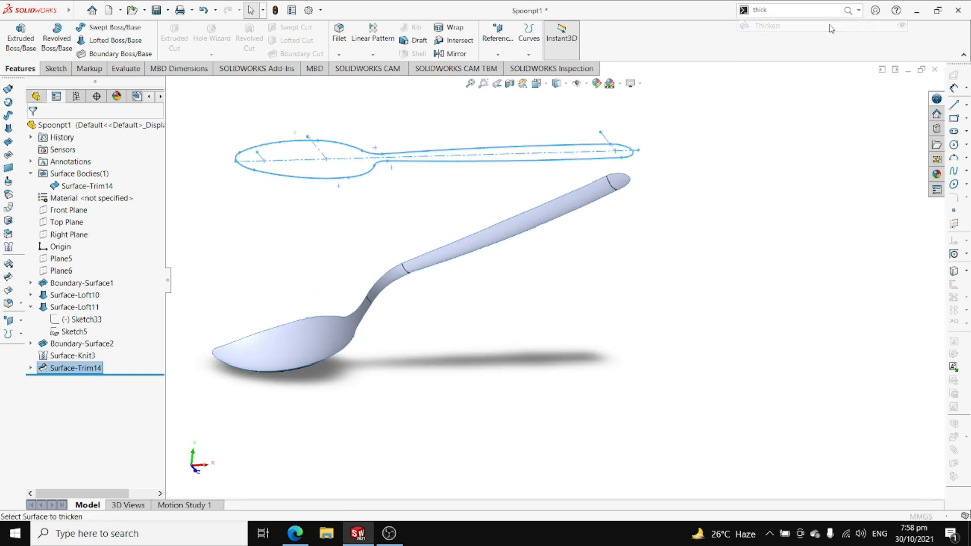
{"action": "left_click", "coordinate": [103, 245]}
{"action": "double_click", "coordinate": [103, 244]}
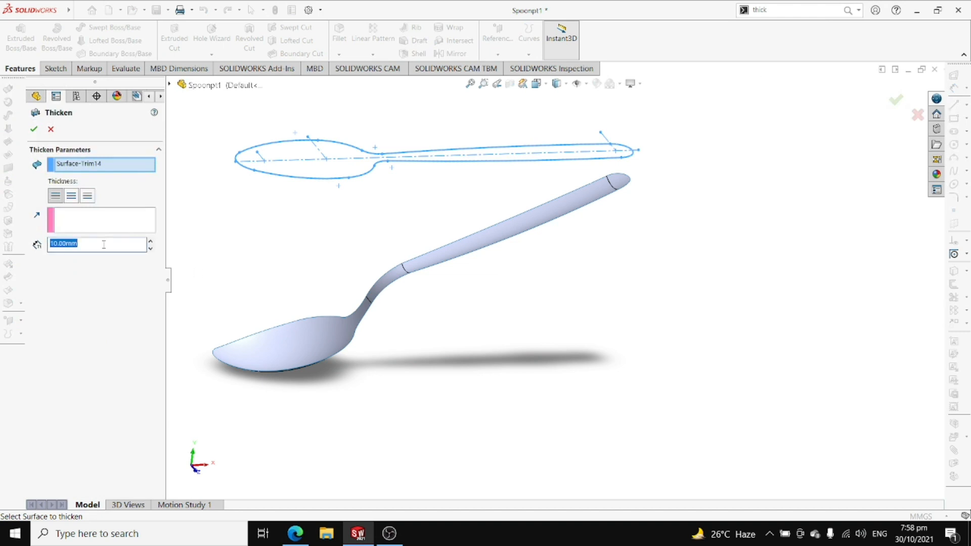
{"action": "type", "text": "1"}
{"action": "left_click", "coordinate": [34, 129]}
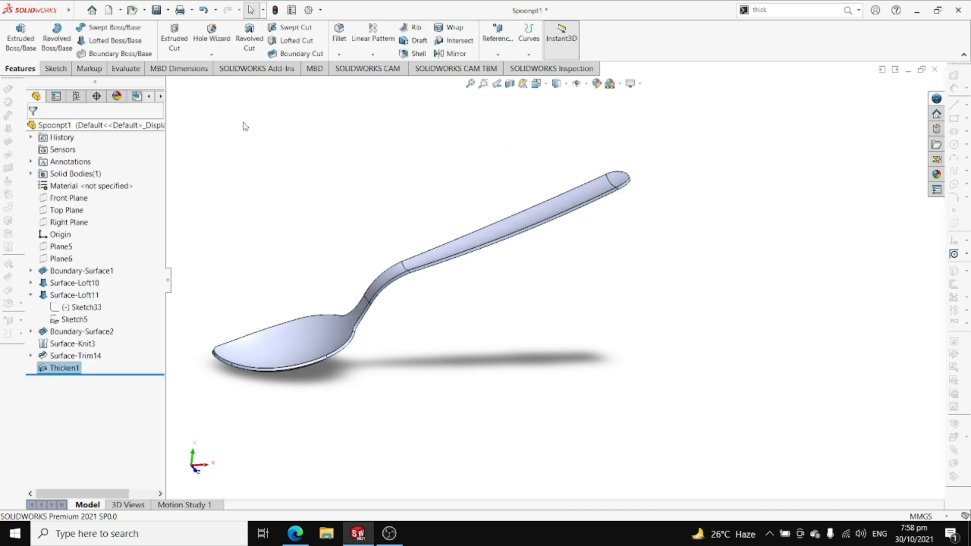
{"action": "scroll", "coordinate": [572, 331], "scroll_direction": "down", "scroll_amount": 1}
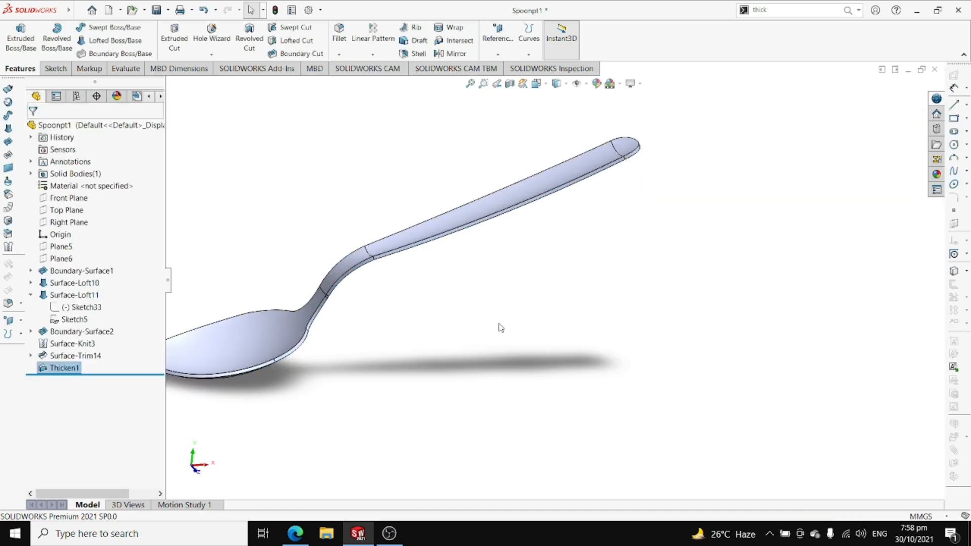
{"action": "scroll", "coordinate": [471, 320], "scroll_direction": "up", "scroll_amount": 2}
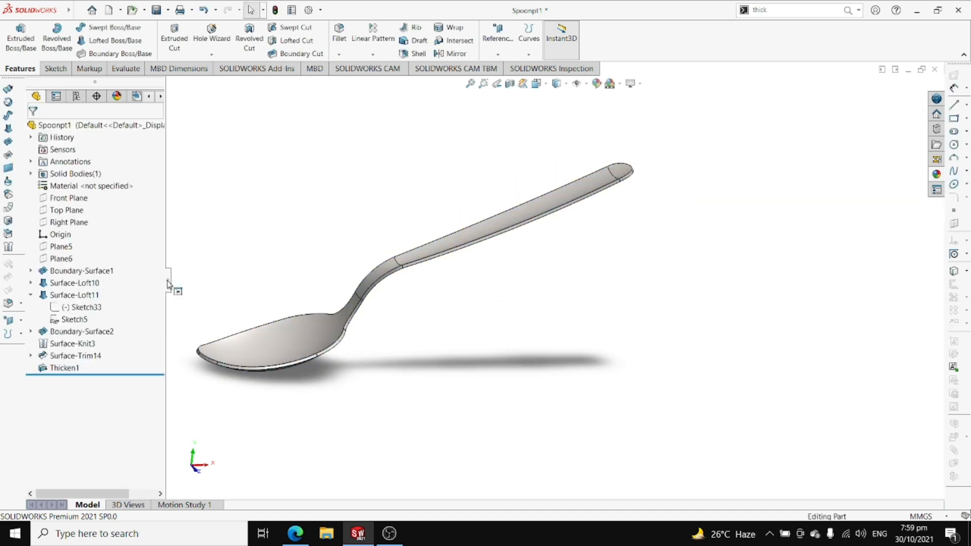